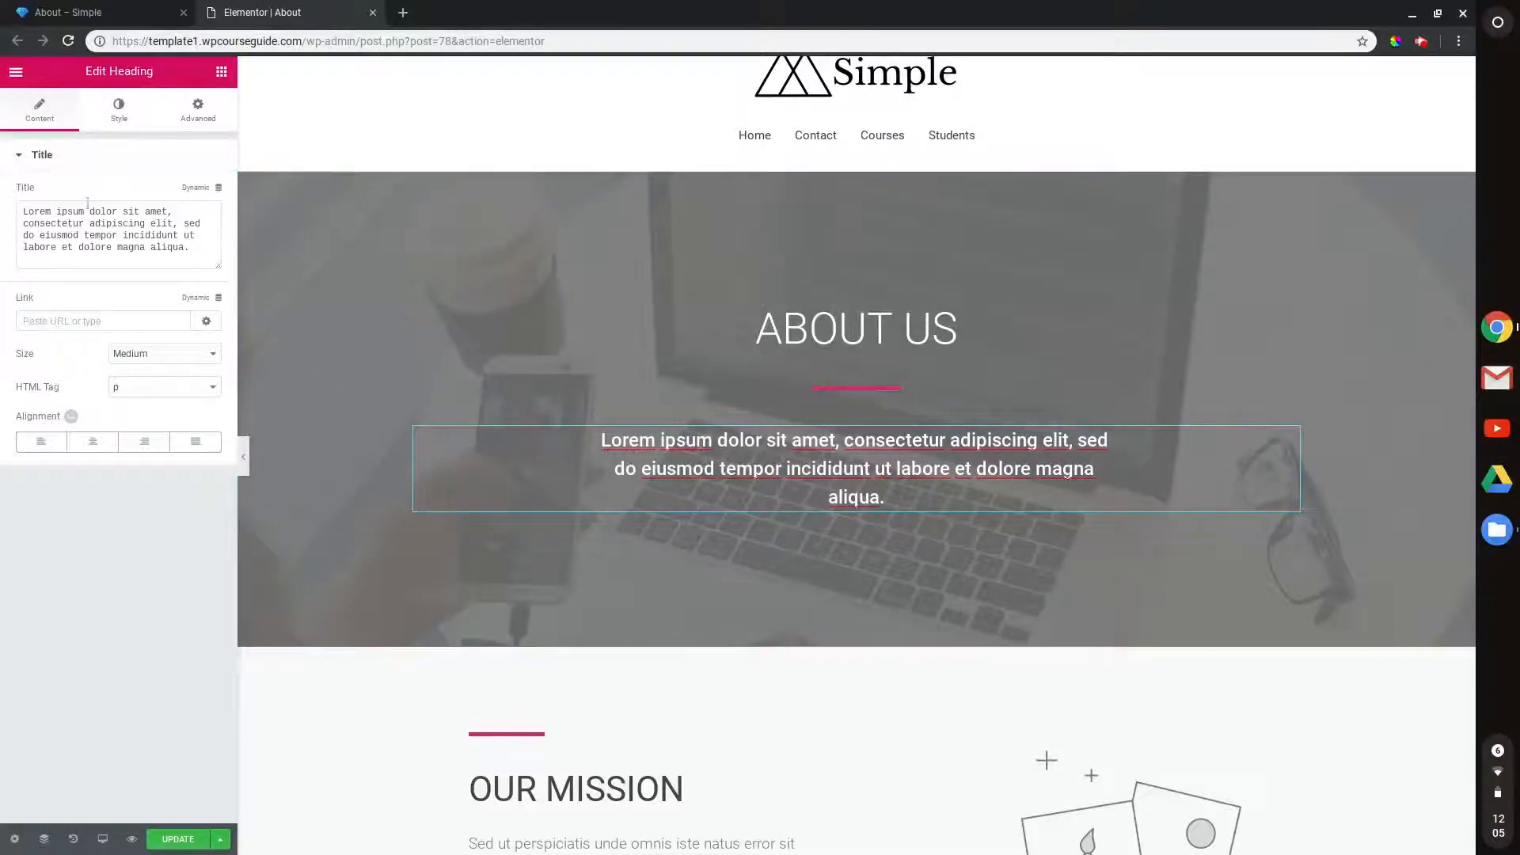
Apply the Fade In entrance animation to the lorem ipsum heading under About Us.
click(184, 120)
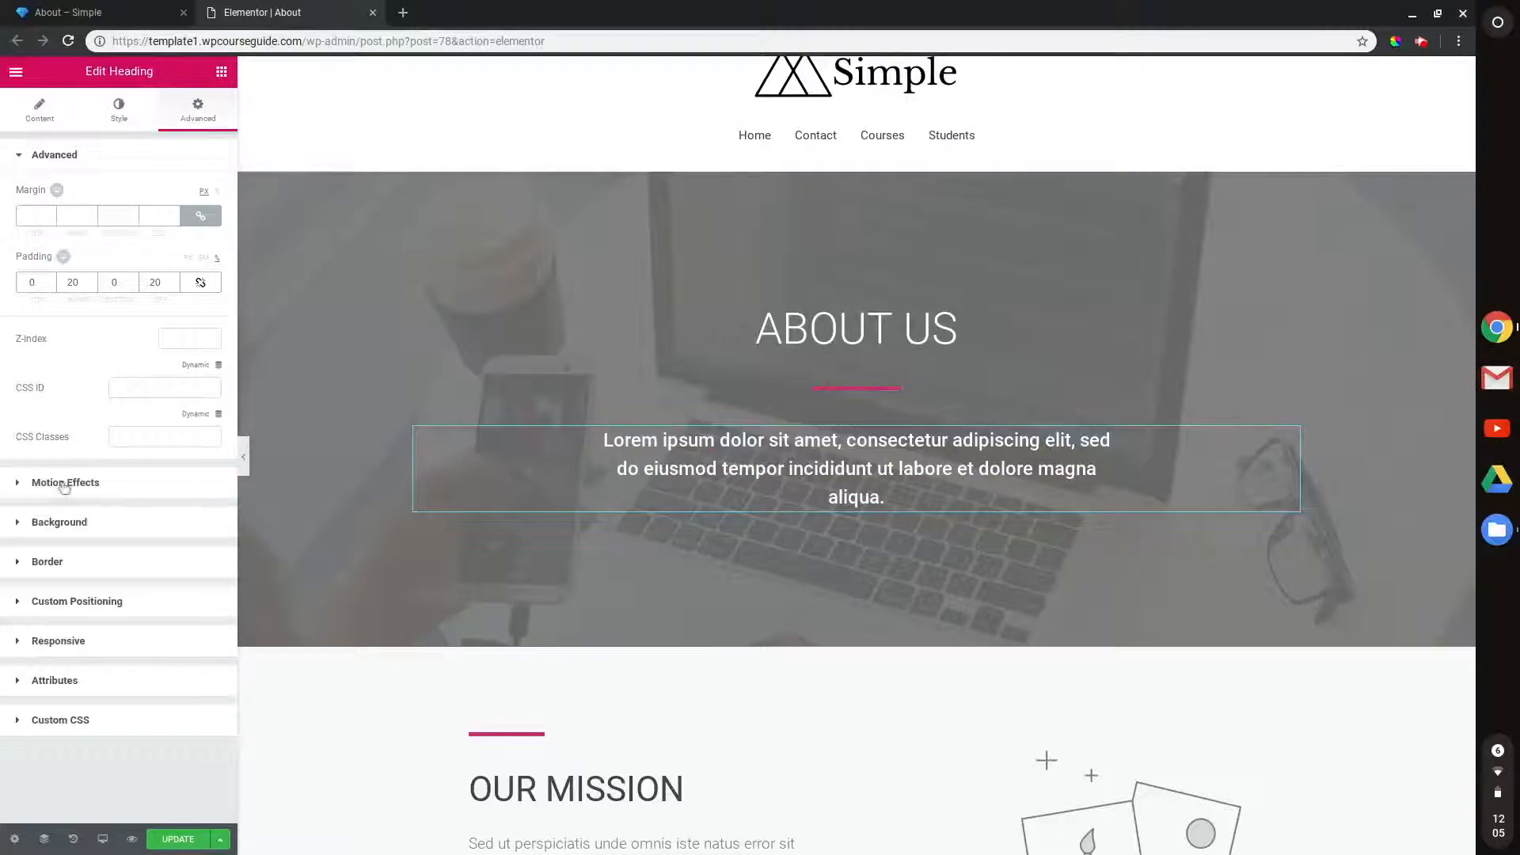
click(37, 484)
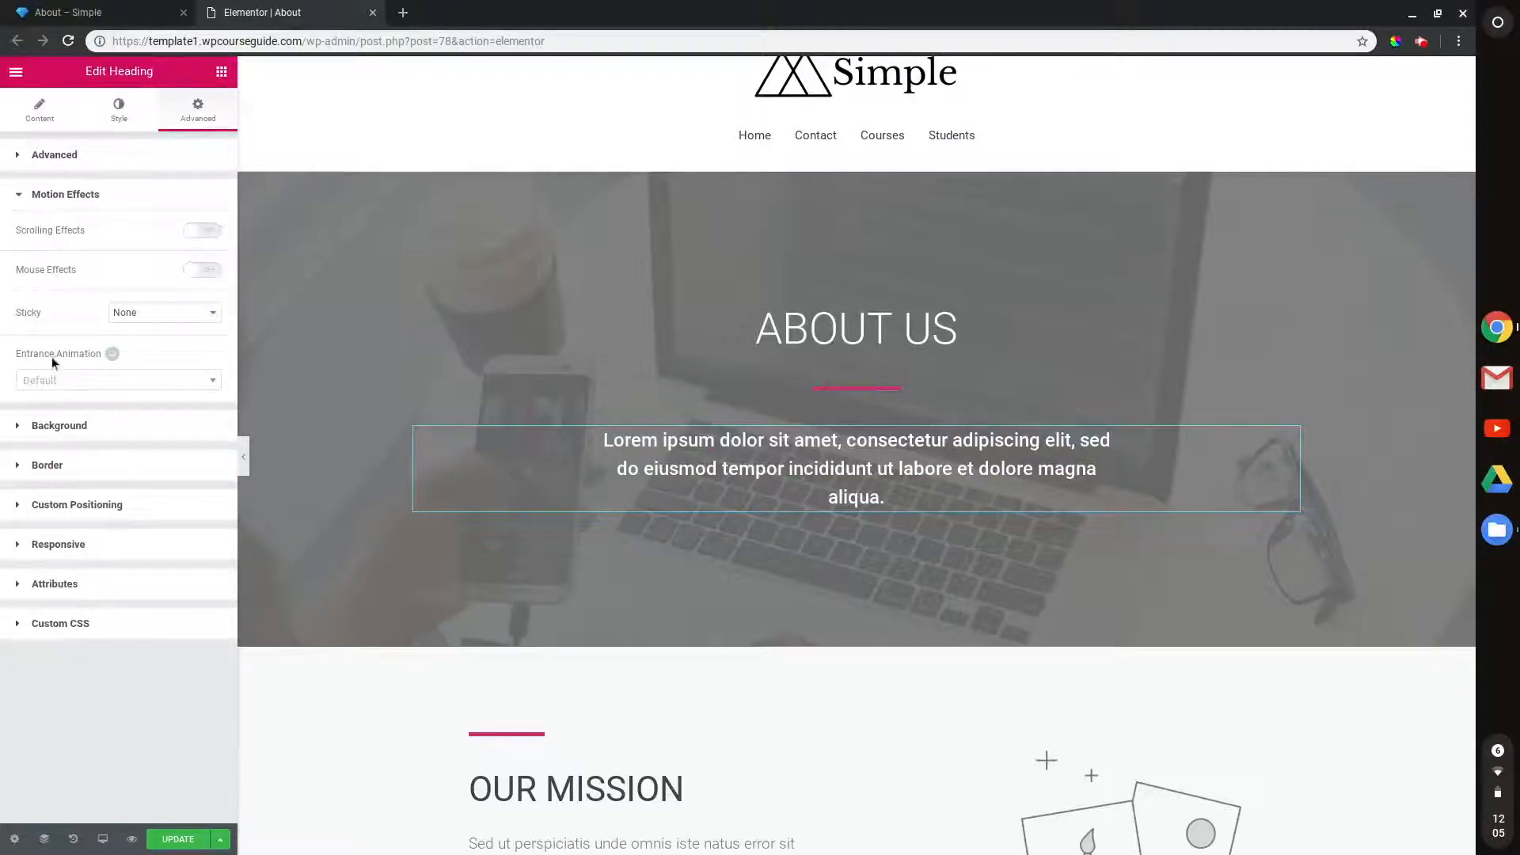
click(94, 384)
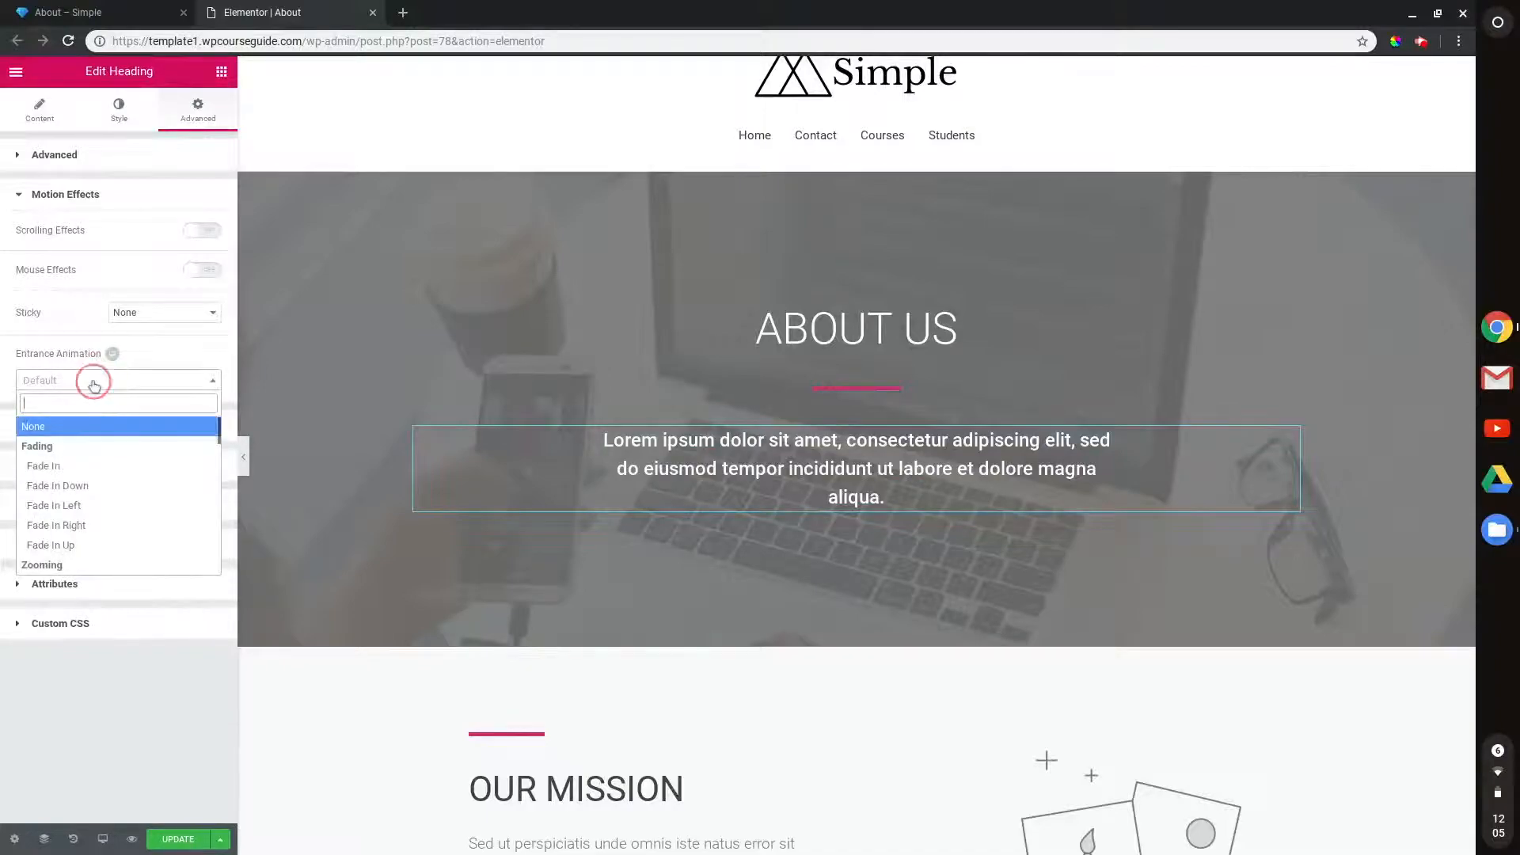
click(67, 467)
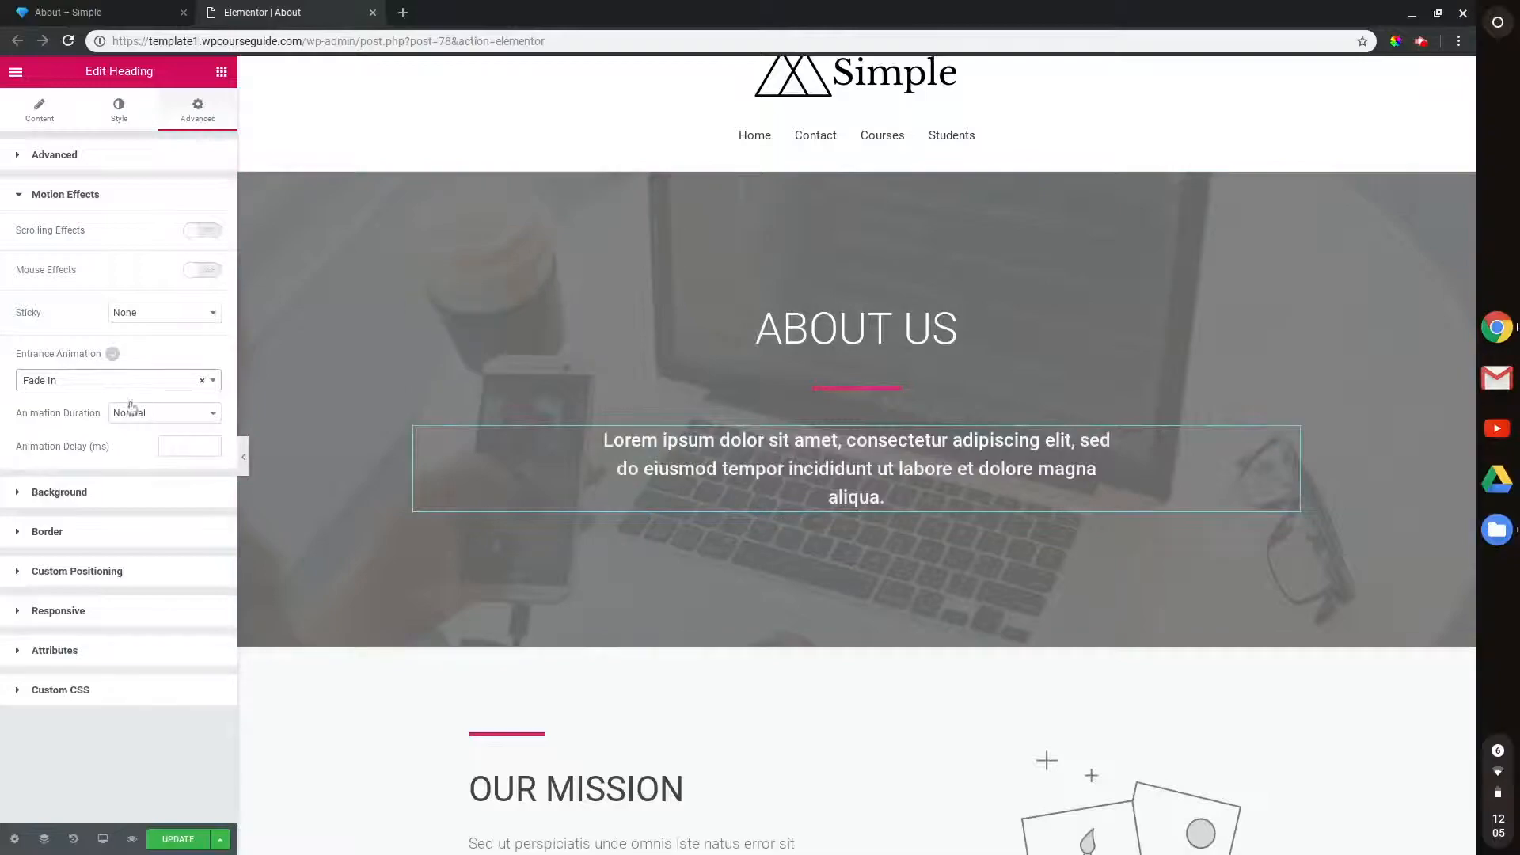
Clear the entrance animation from the lorem ipsum heading.
click(202, 383)
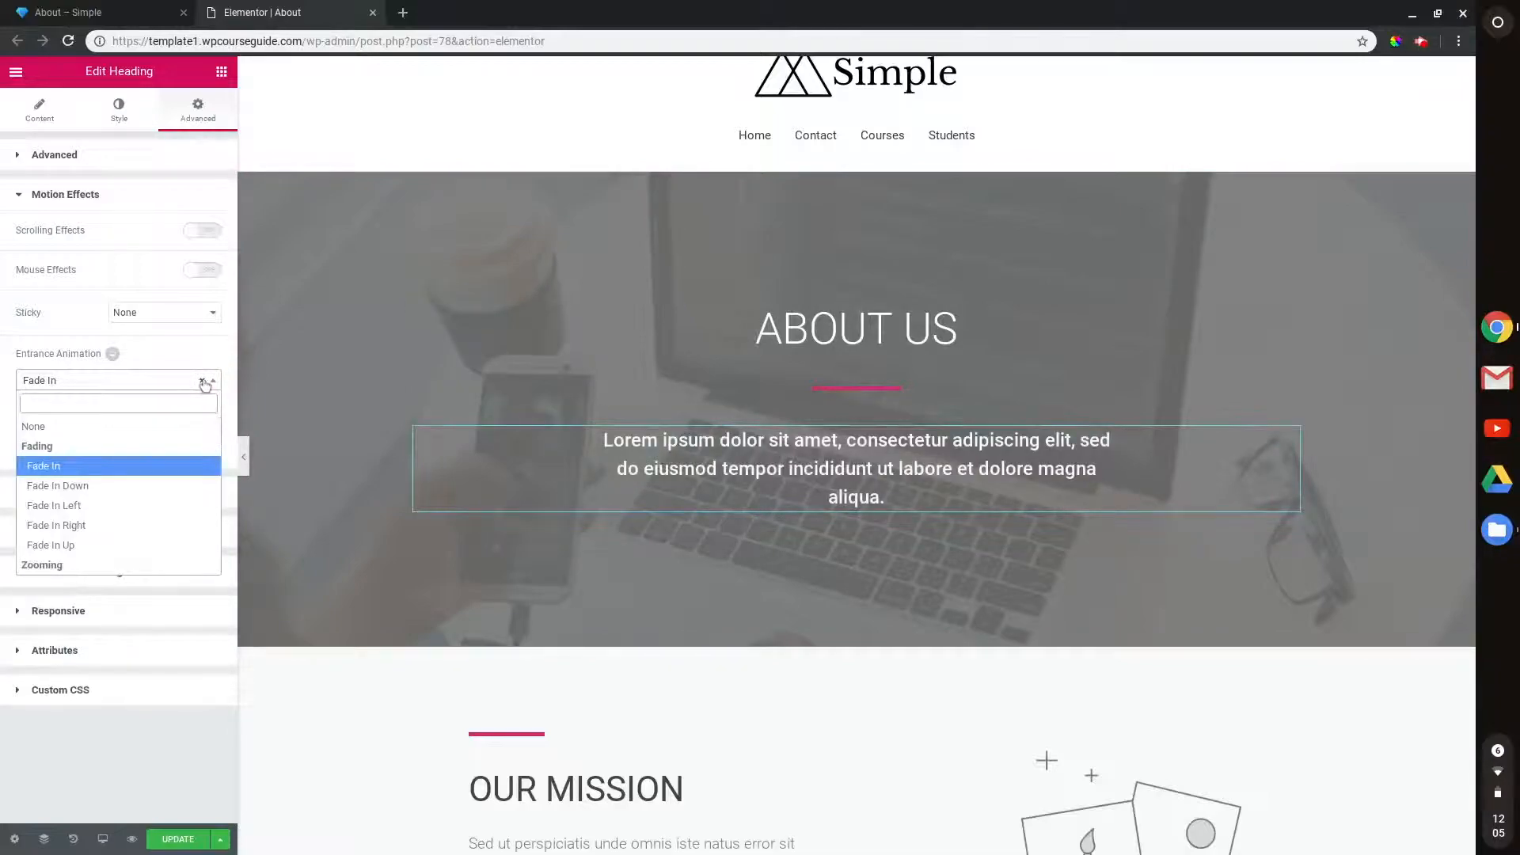
click(202, 382)
click(173, 357)
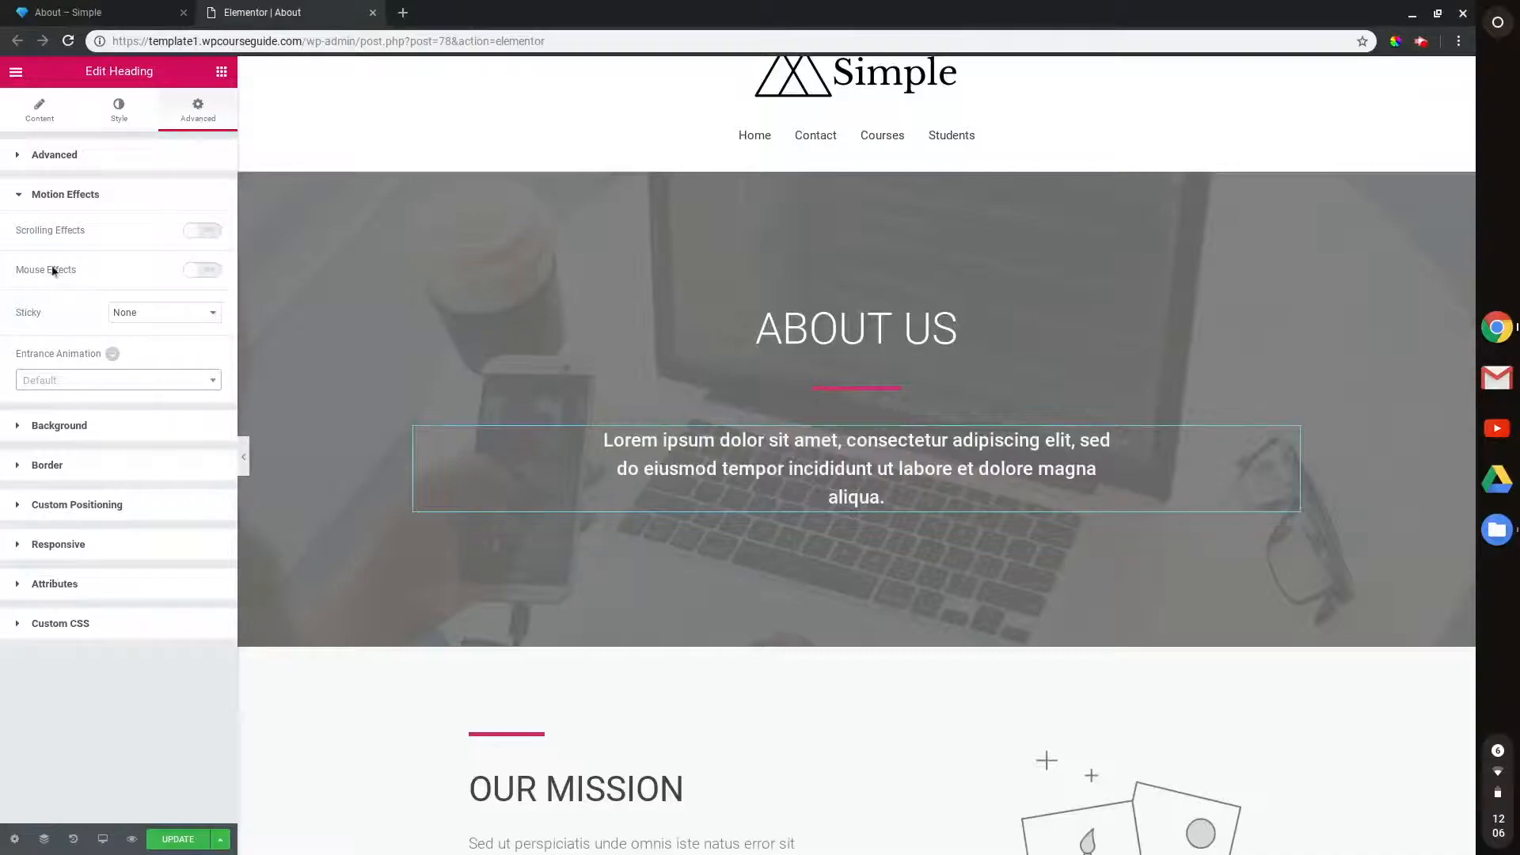
Enable scrolling effects for the heading with an upward vertical scroll at speed 5.5, and preview the movement on the page.
click(193, 233)
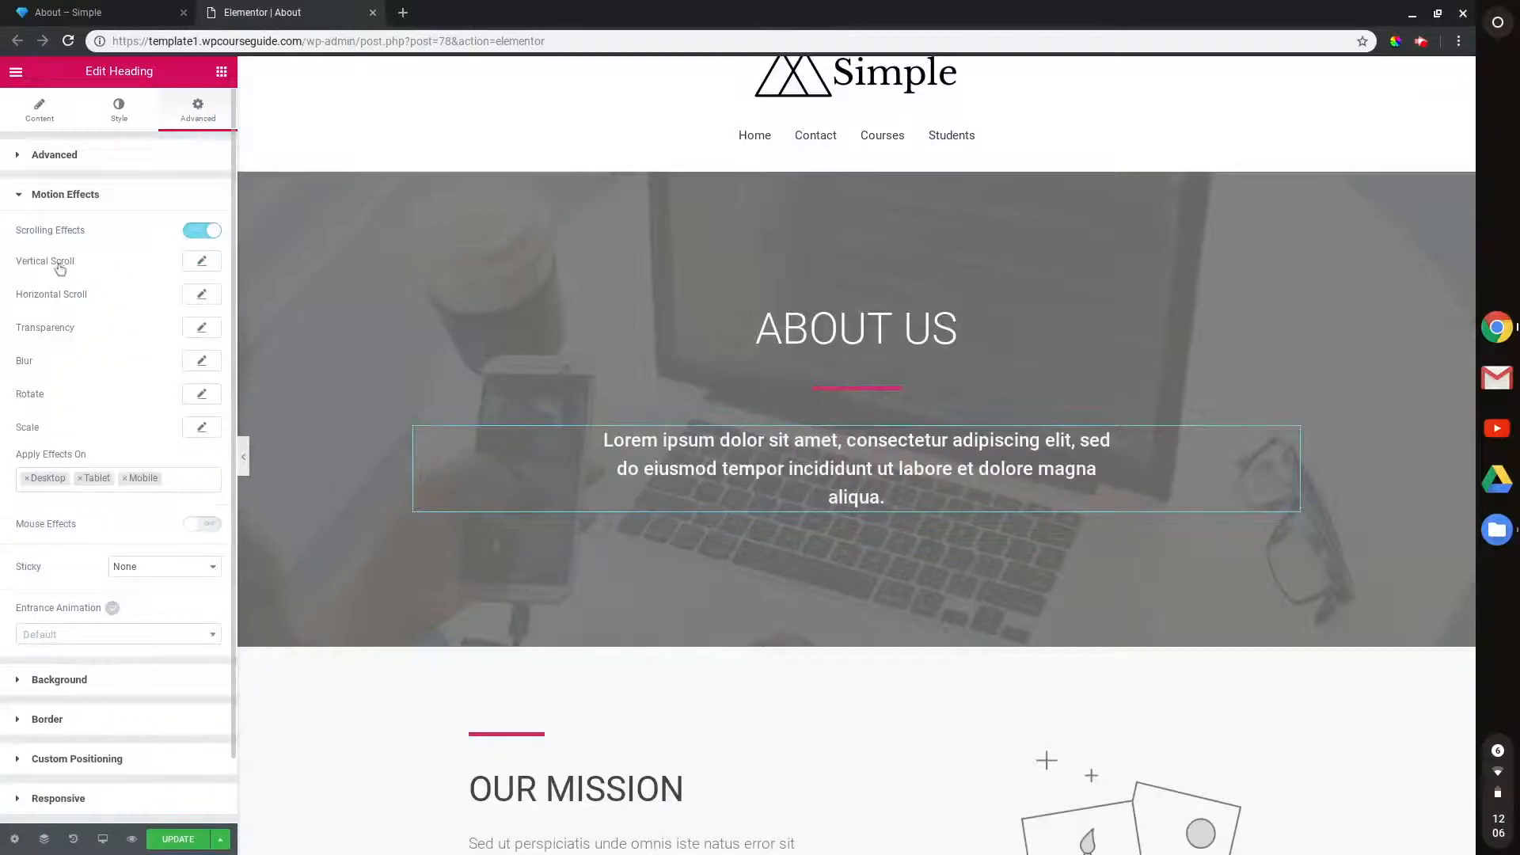
click(198, 262)
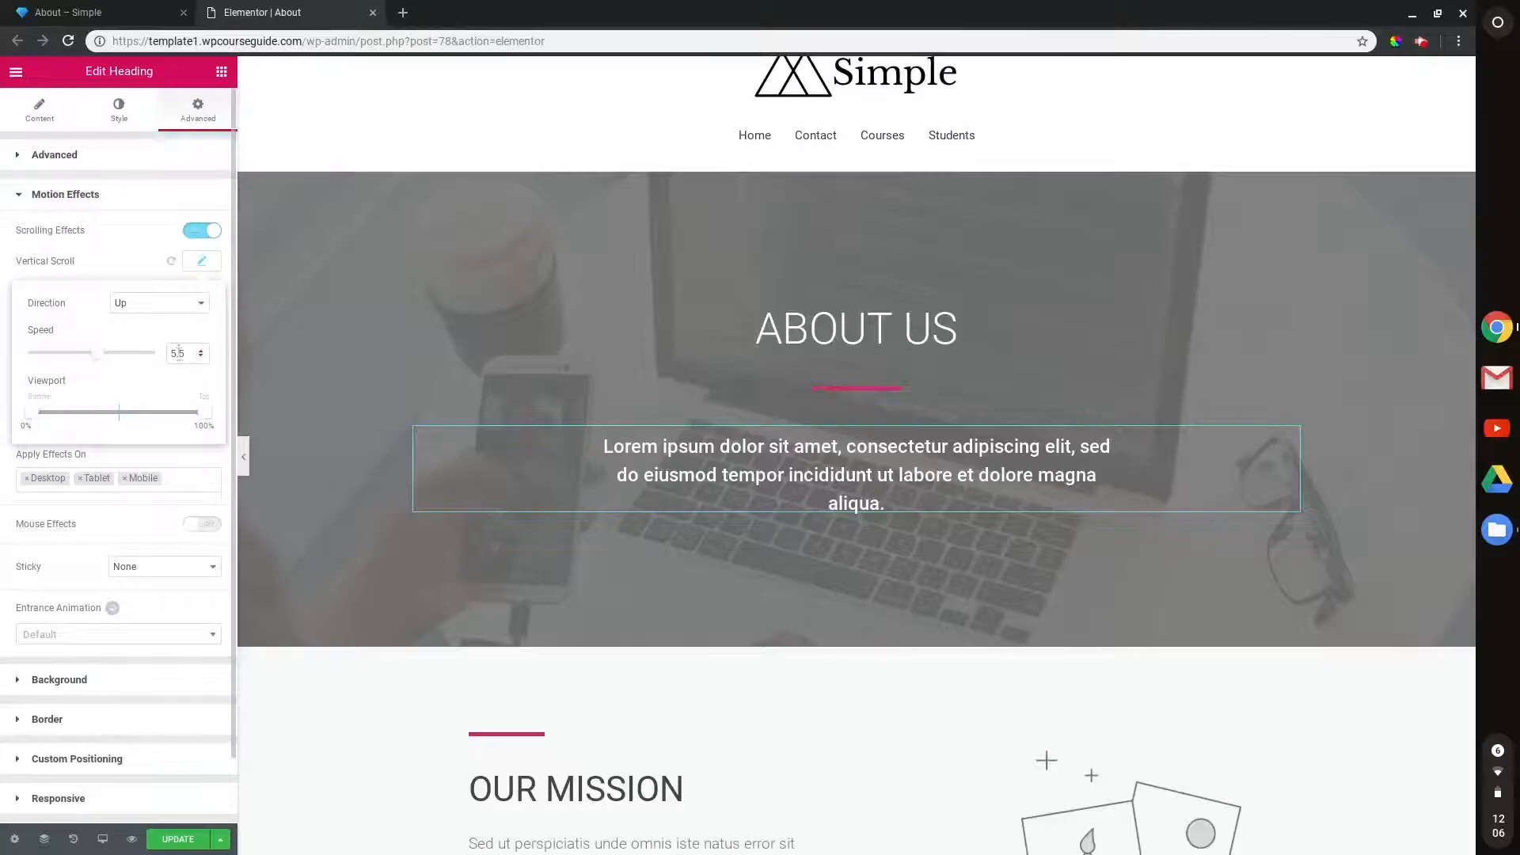
scroll(478, 357, down, 1)
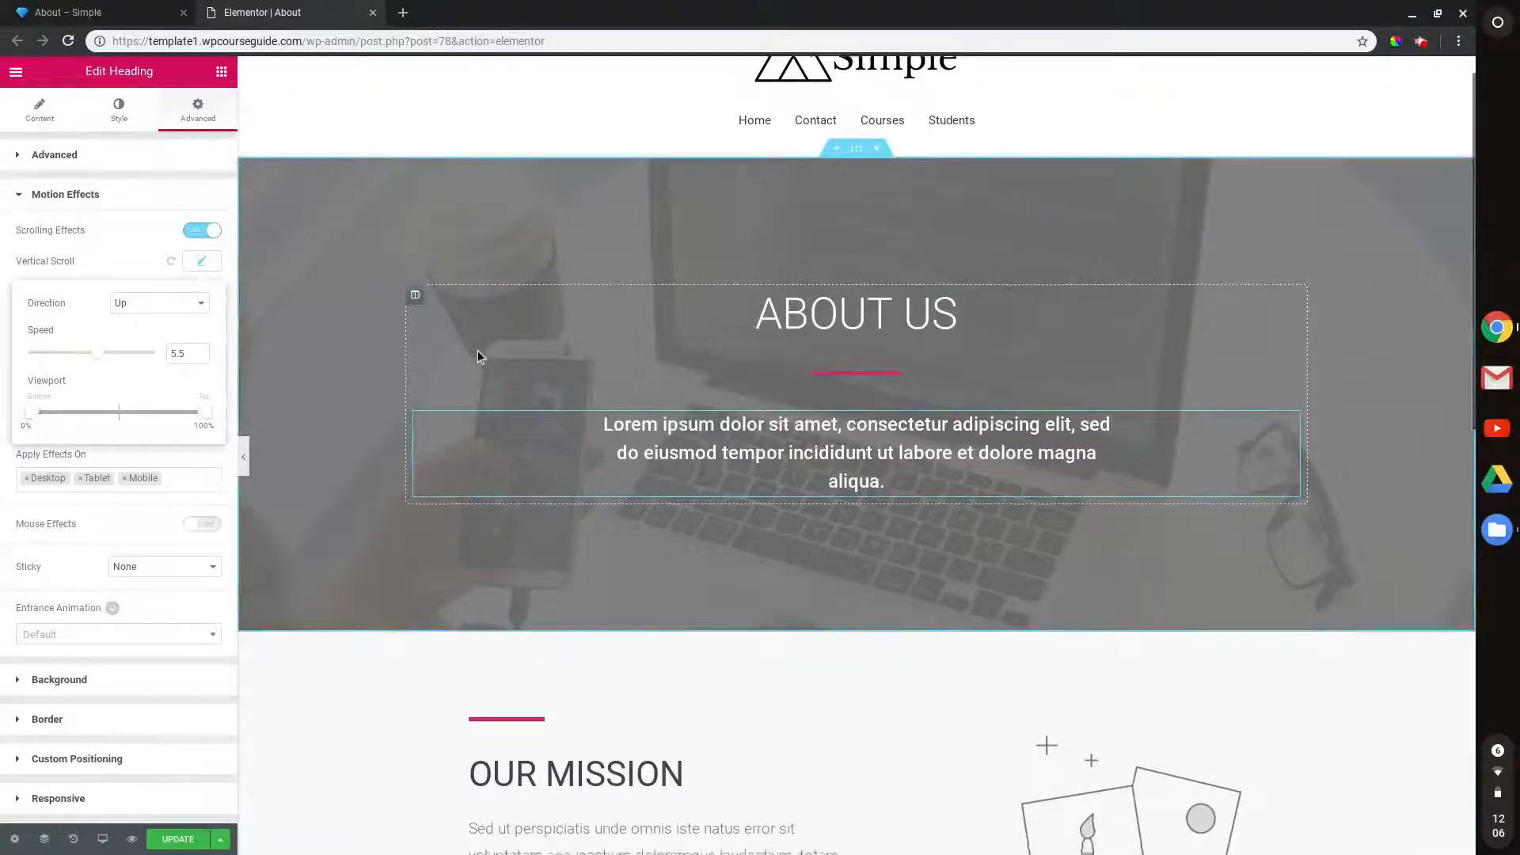
scroll(477, 350, down, 2)
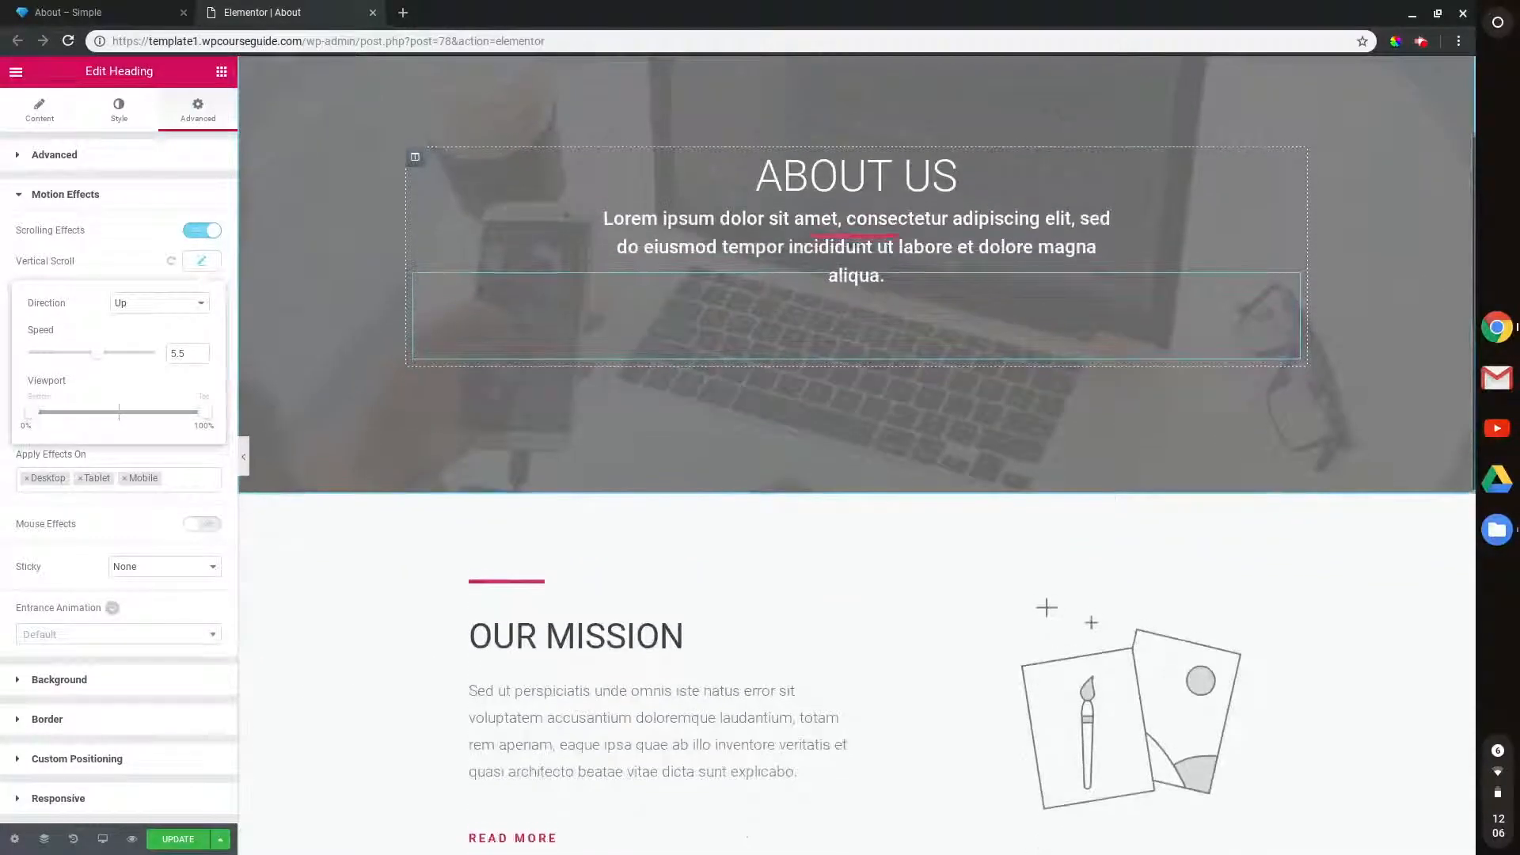
scroll(478, 350, up, 2)
Switch the vertical scroll direction to Down, preview it on the page, and reset the vertical scroll effect to default.
click(159, 302)
click(131, 341)
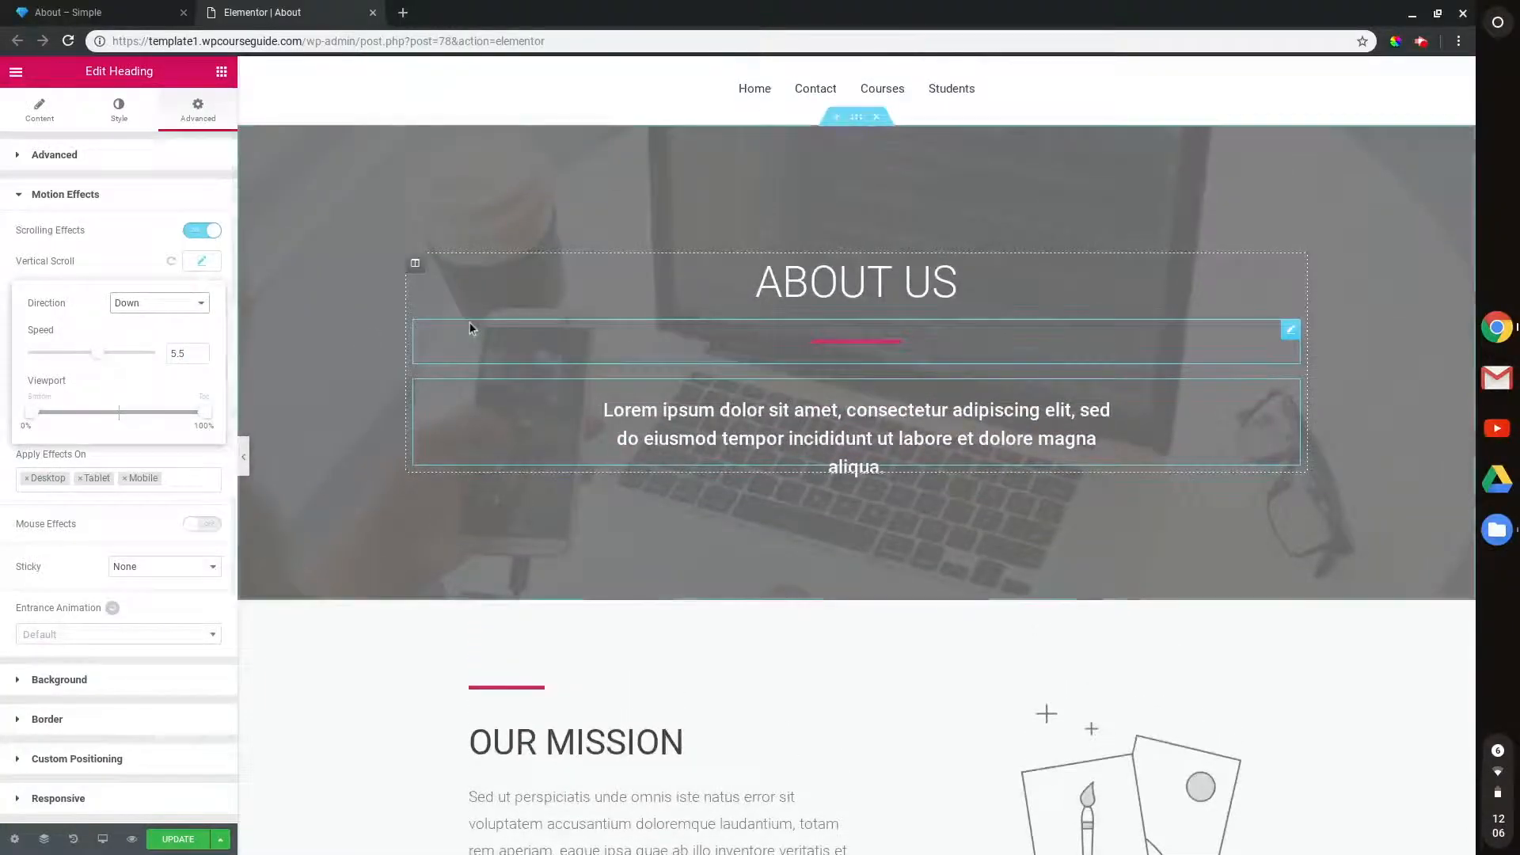
scroll(471, 328, down, 3)
scroll(471, 328, up, 2)
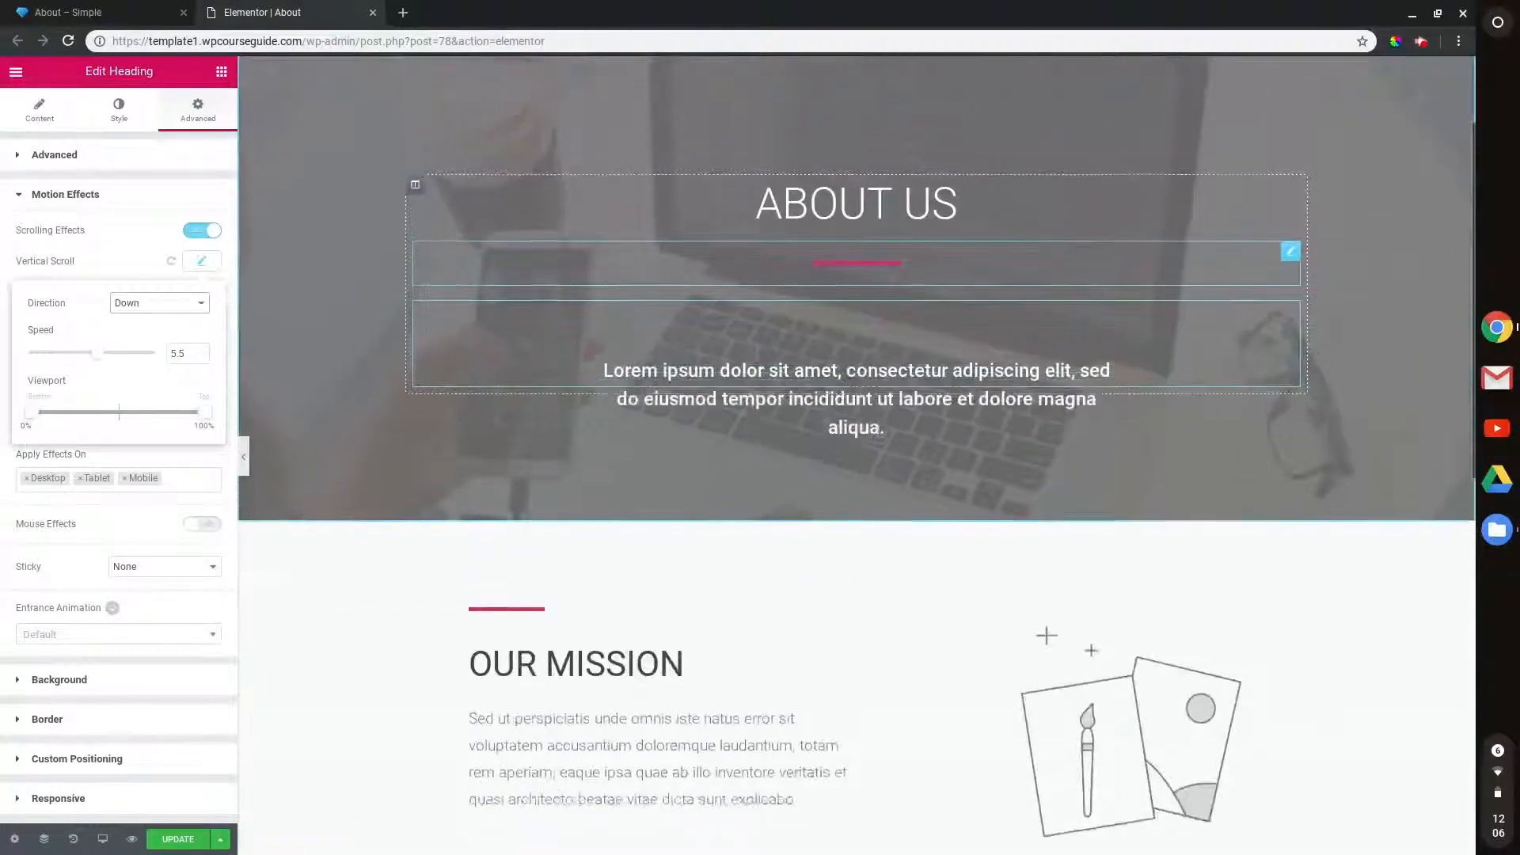
scroll(471, 328, up, 1)
click(172, 262)
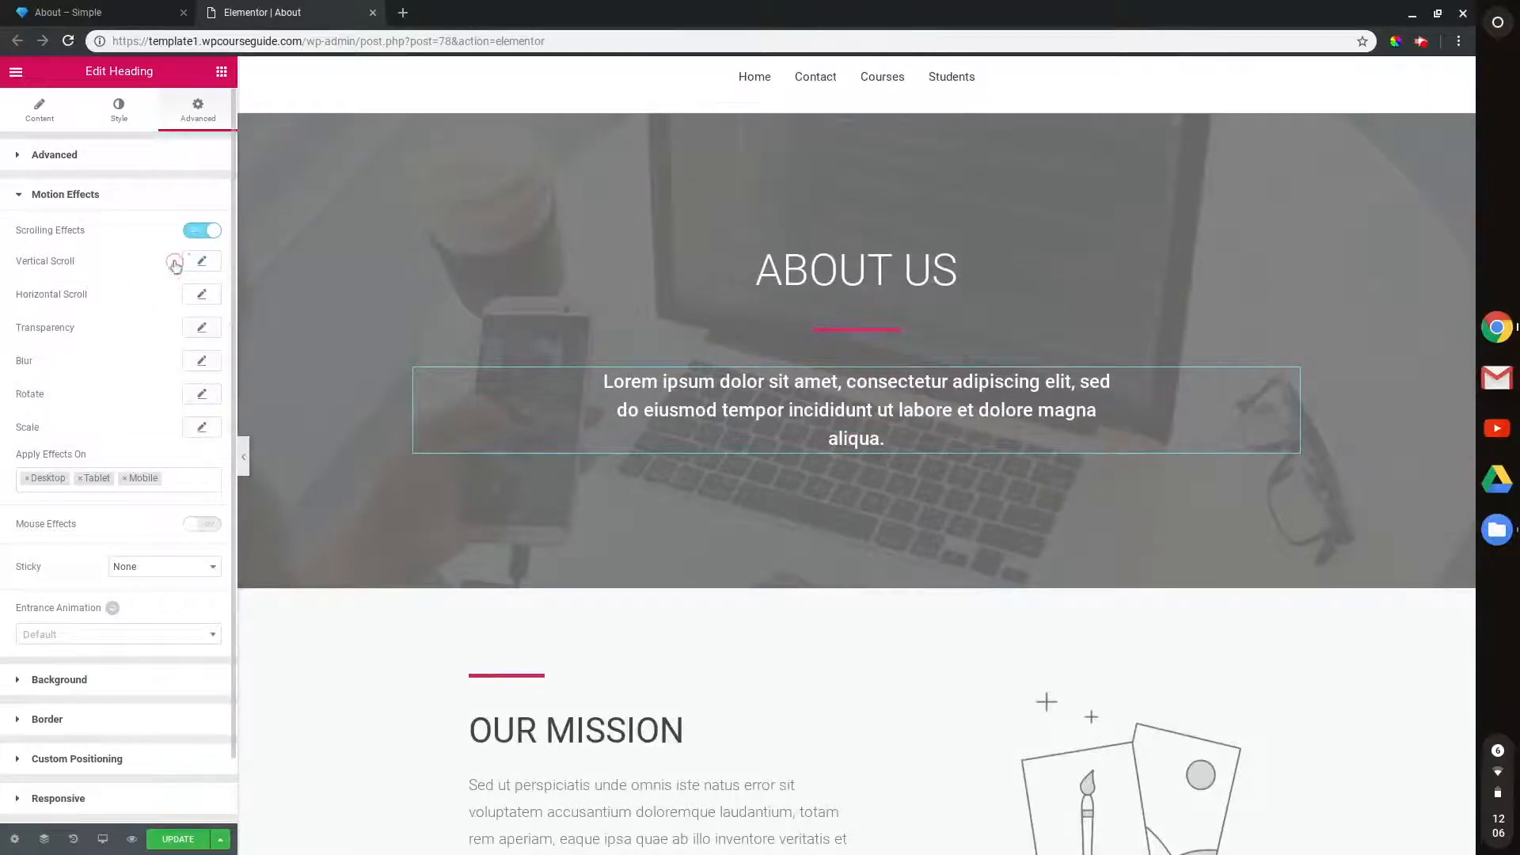
Turn on the horizontal scroll effect with direction To Left and speed 4, and preview it on the page.
click(202, 295)
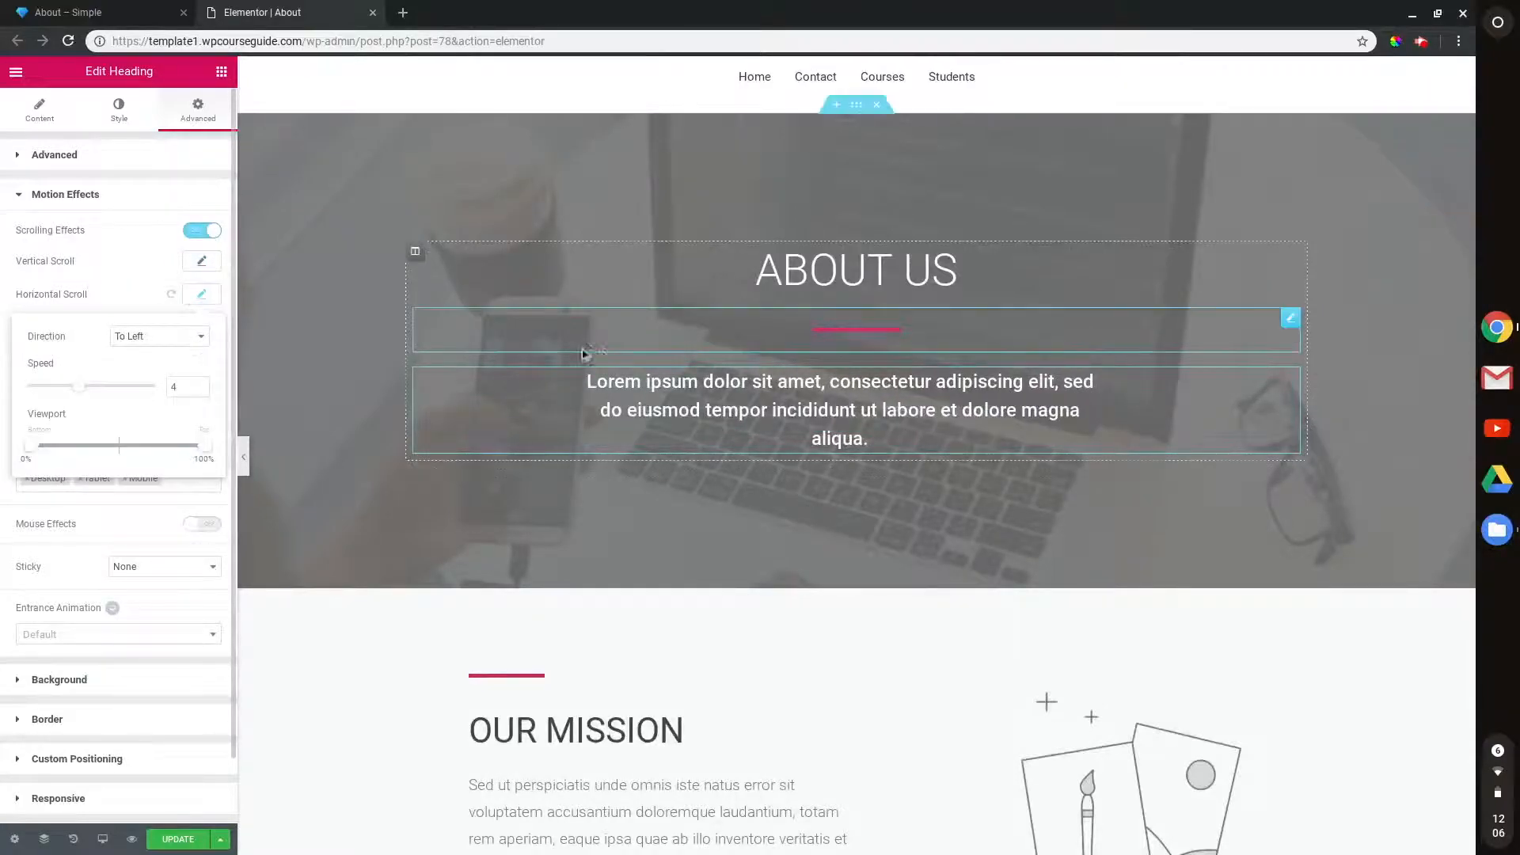
scroll(626, 354, down, 4)
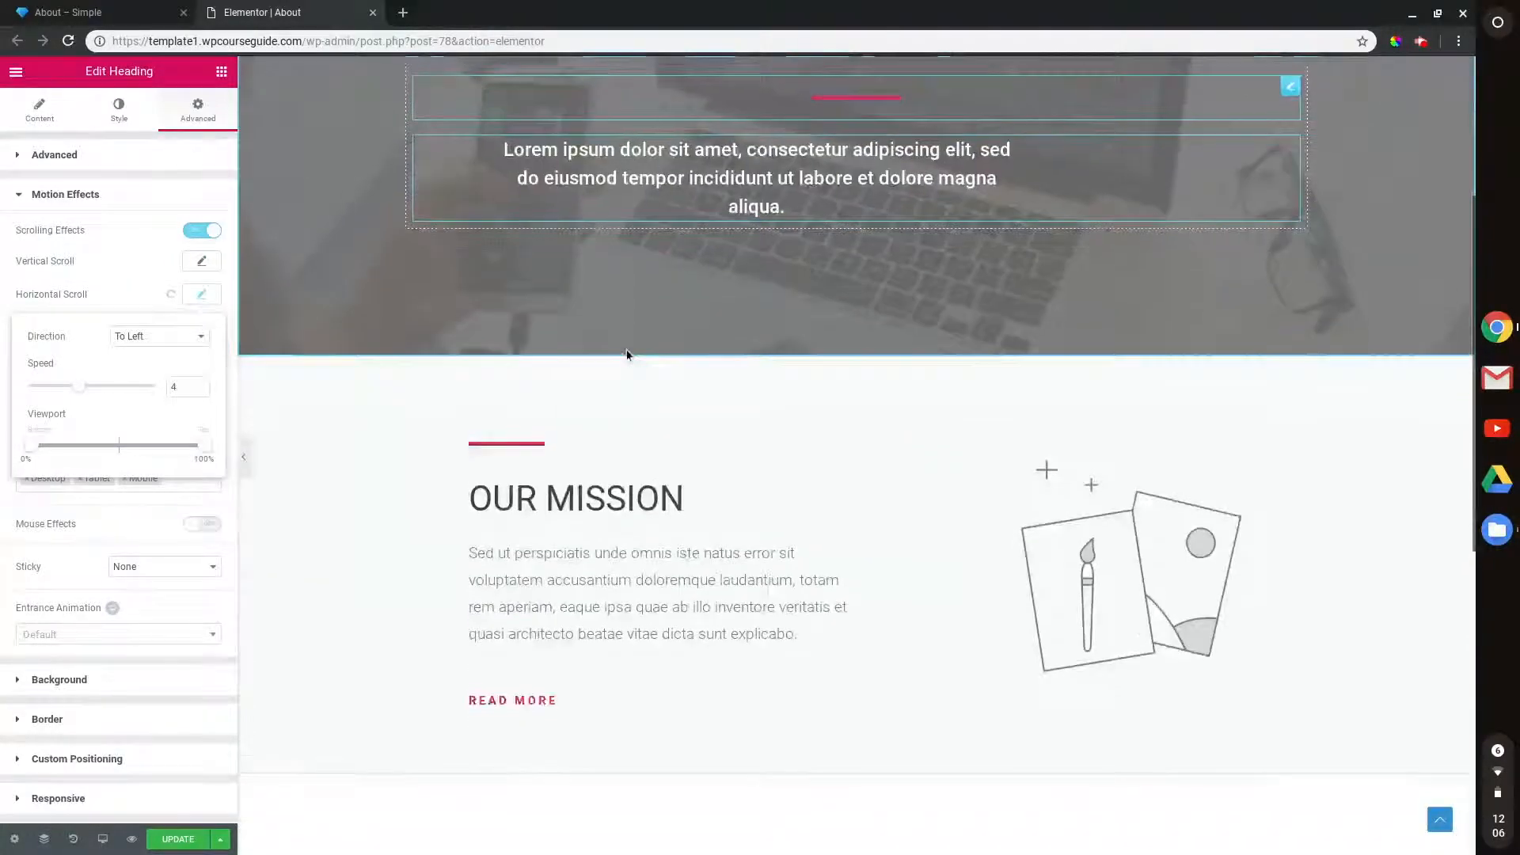
scroll(627, 354, up, 2)
scroll(626, 354, up, 1)
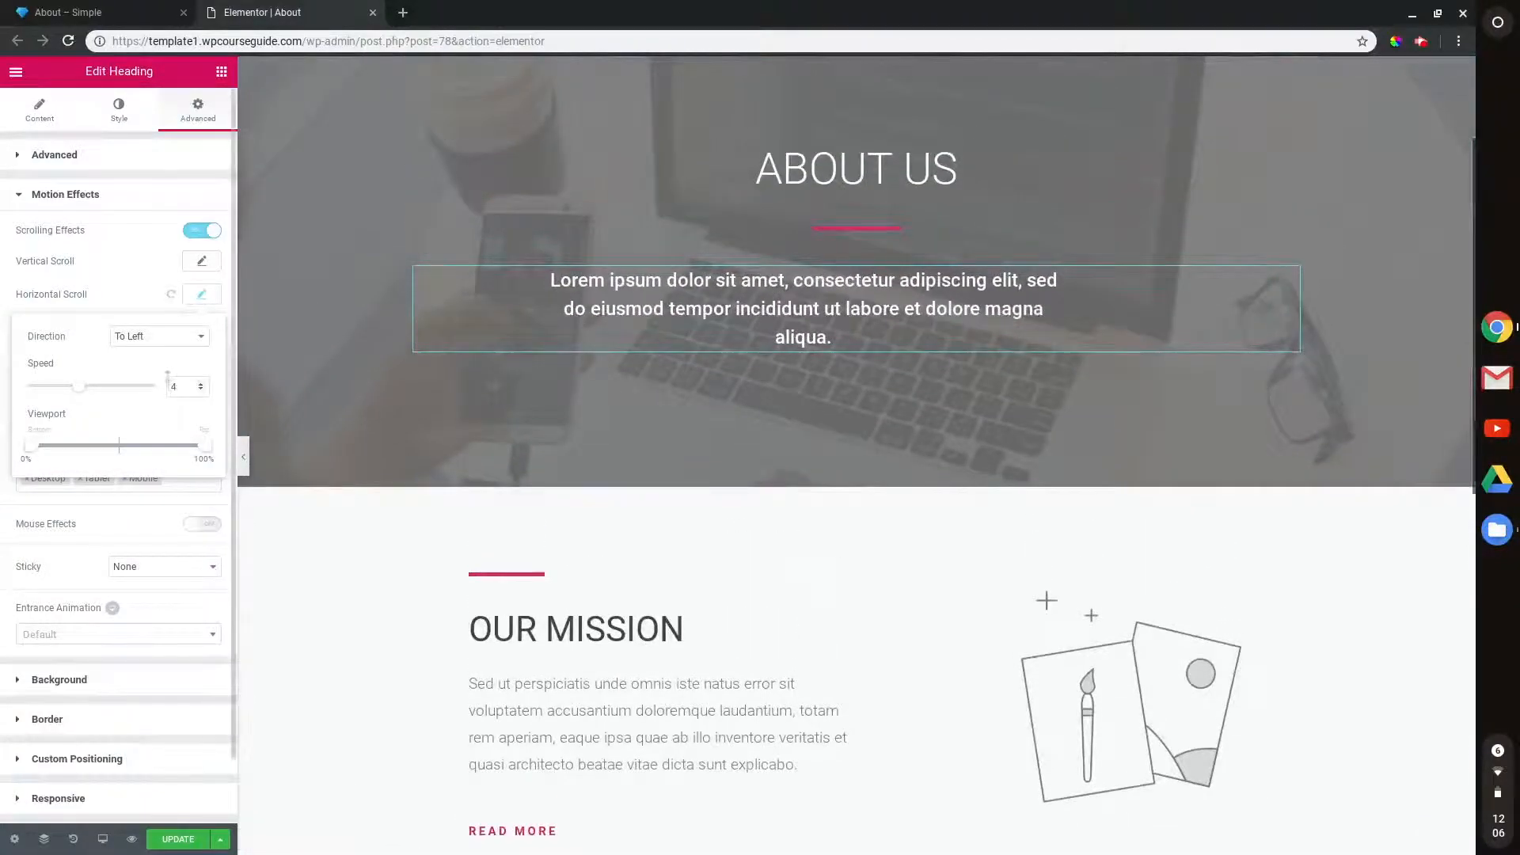
Set the horizontal scroll speed to 8.6 with direction To Left, preview it, and reset the effect to default.
click(157, 342)
click(154, 360)
drag(80, 395, 139, 388)
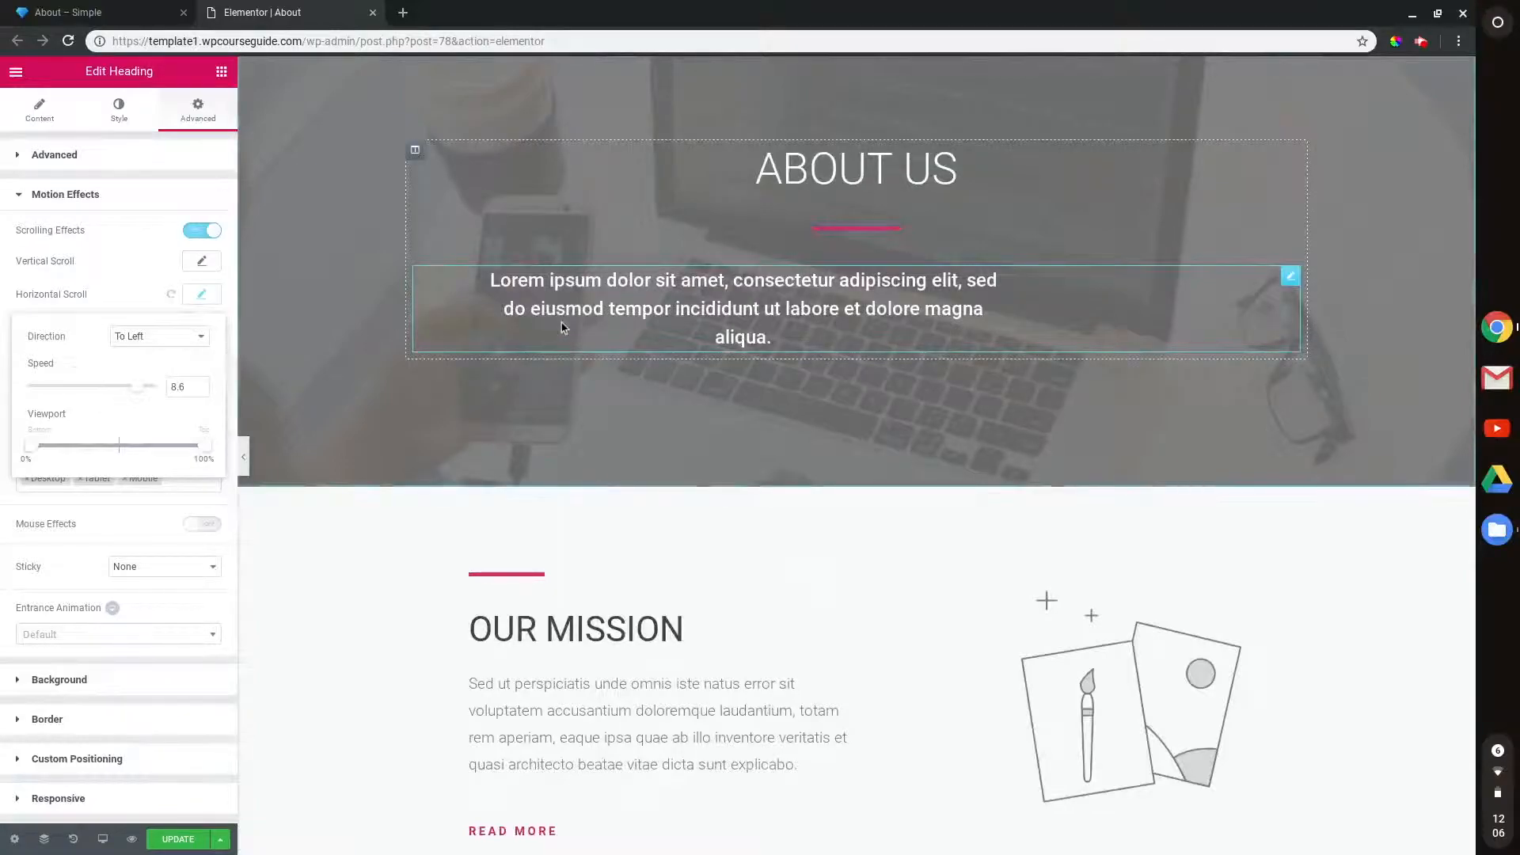
scroll(562, 327, down, 3)
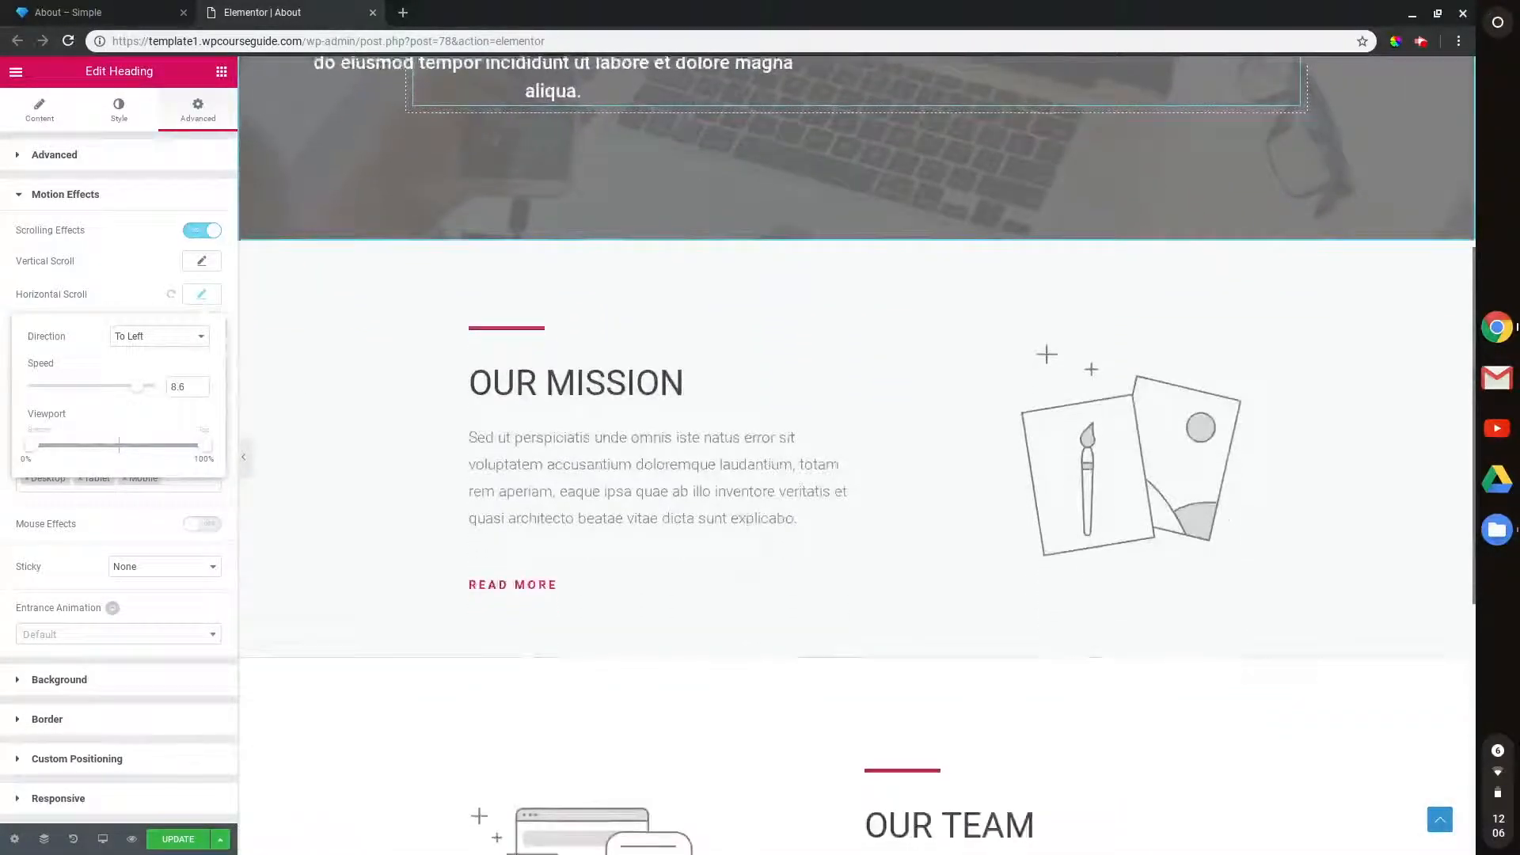
scroll(792, 395, up, 4)
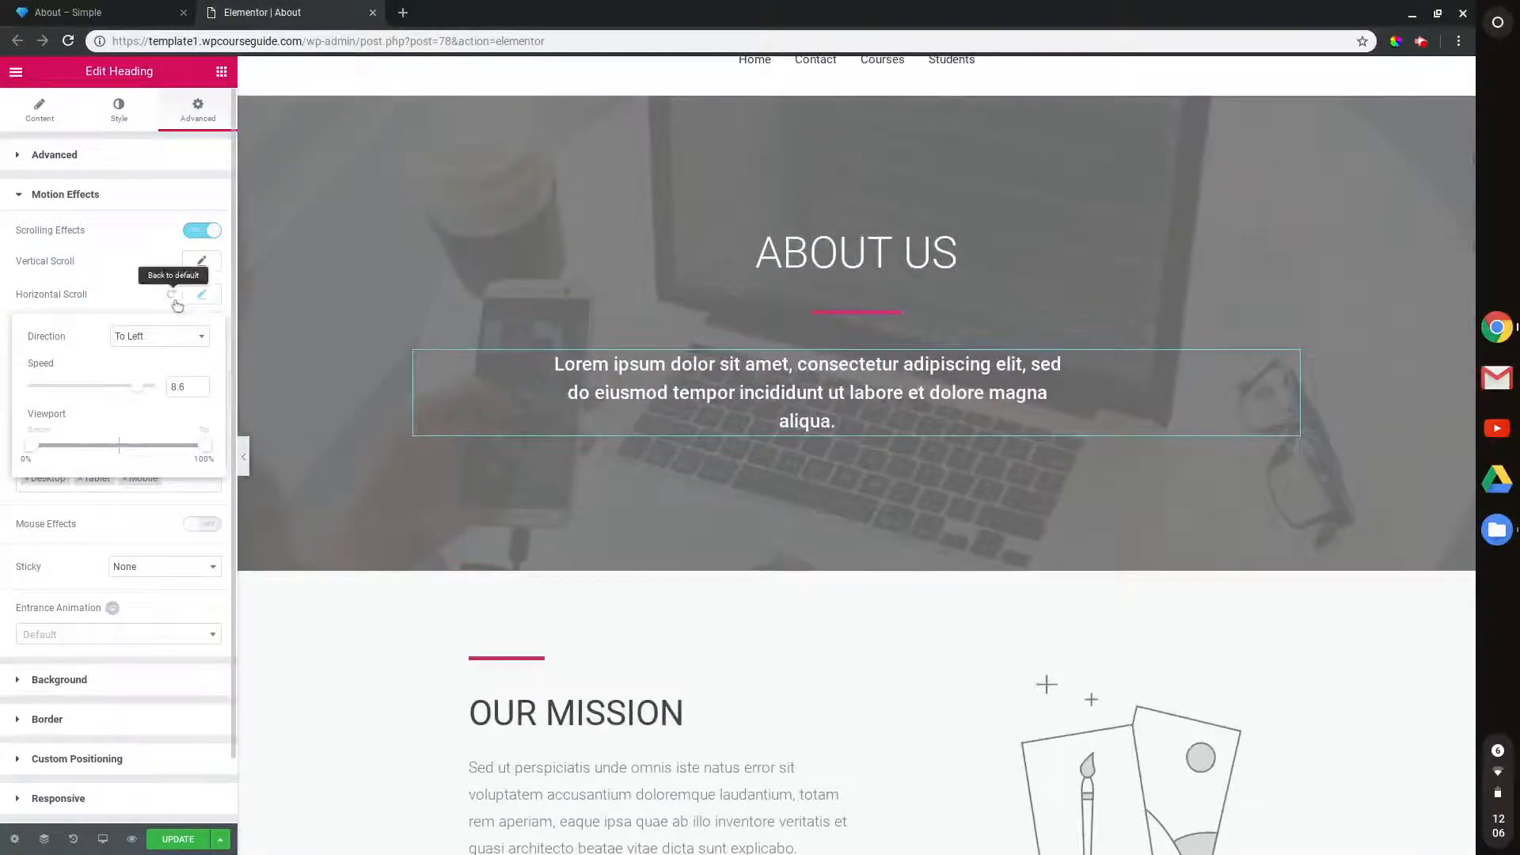
click(173, 297)
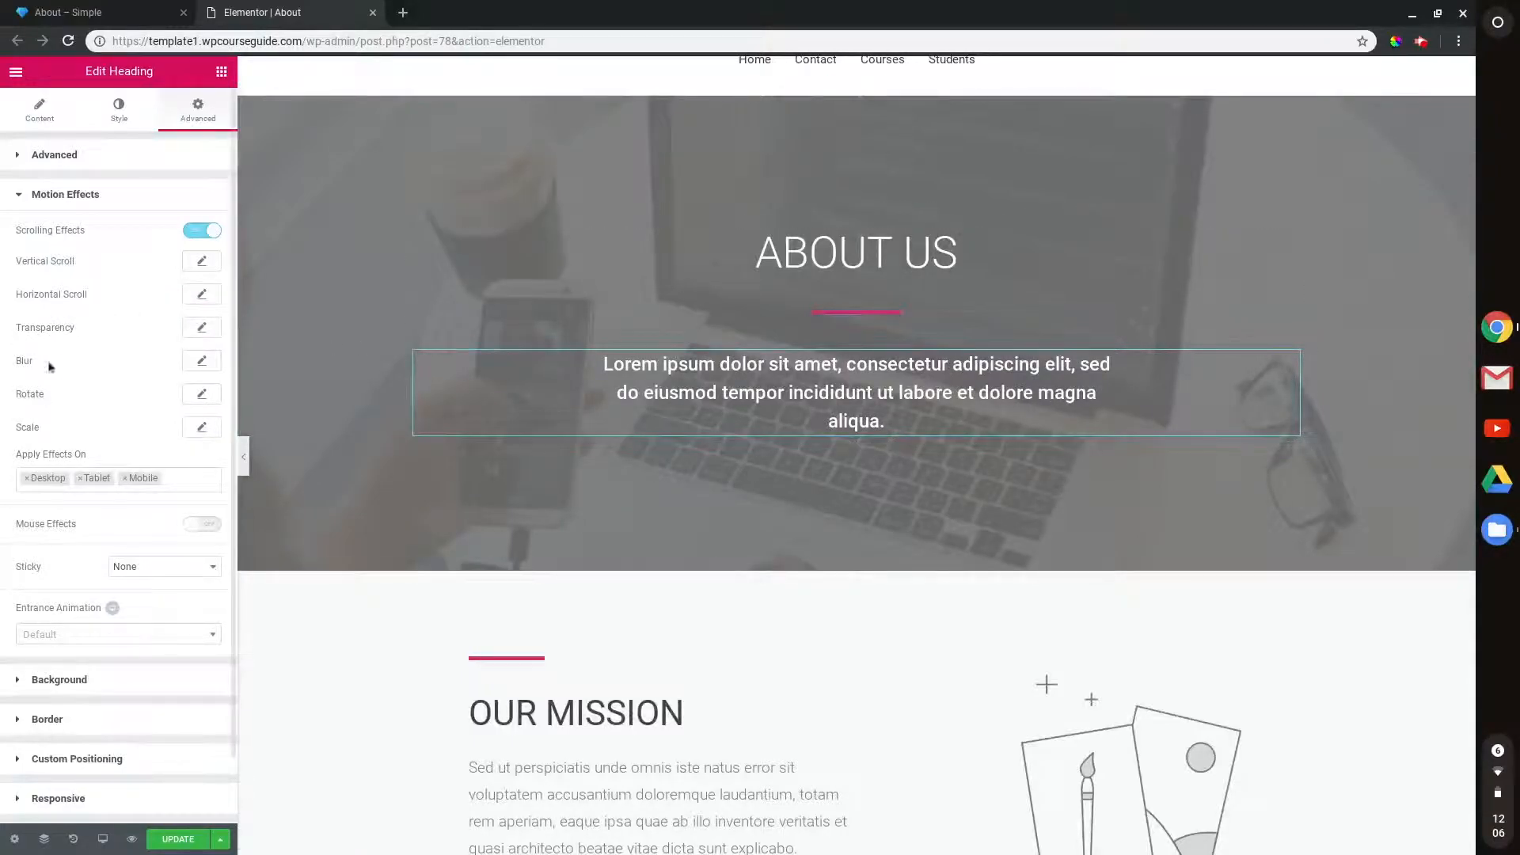
Turn on the rotate scrolling effect with direction To Left and speed 1, preview it on the page, and reset it to default.
click(202, 394)
scroll(482, 405, up, 2)
scroll(483, 405, down, 1)
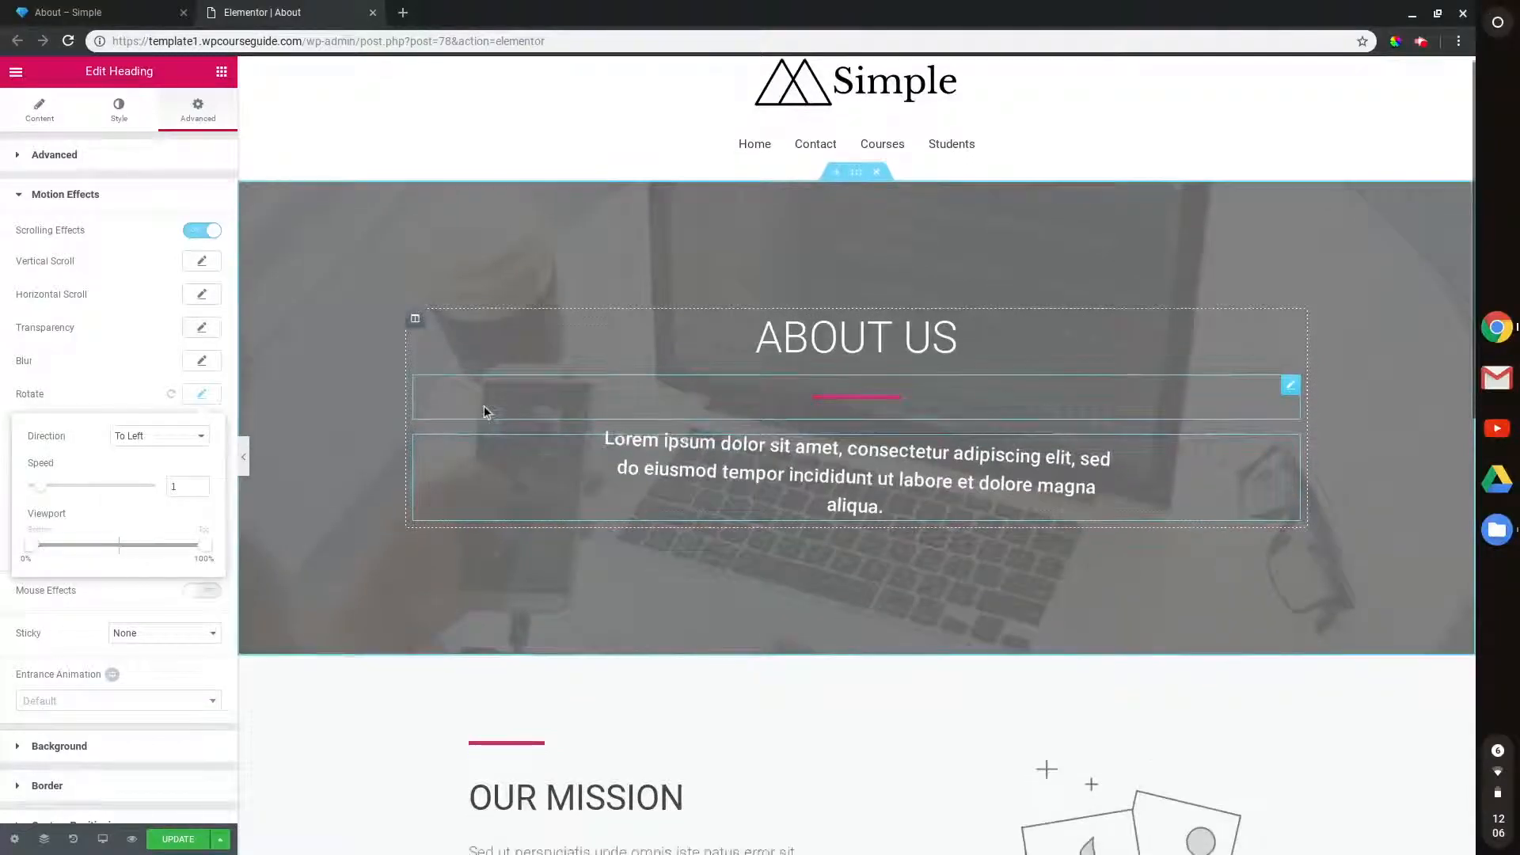
scroll(483, 405, down, 5)
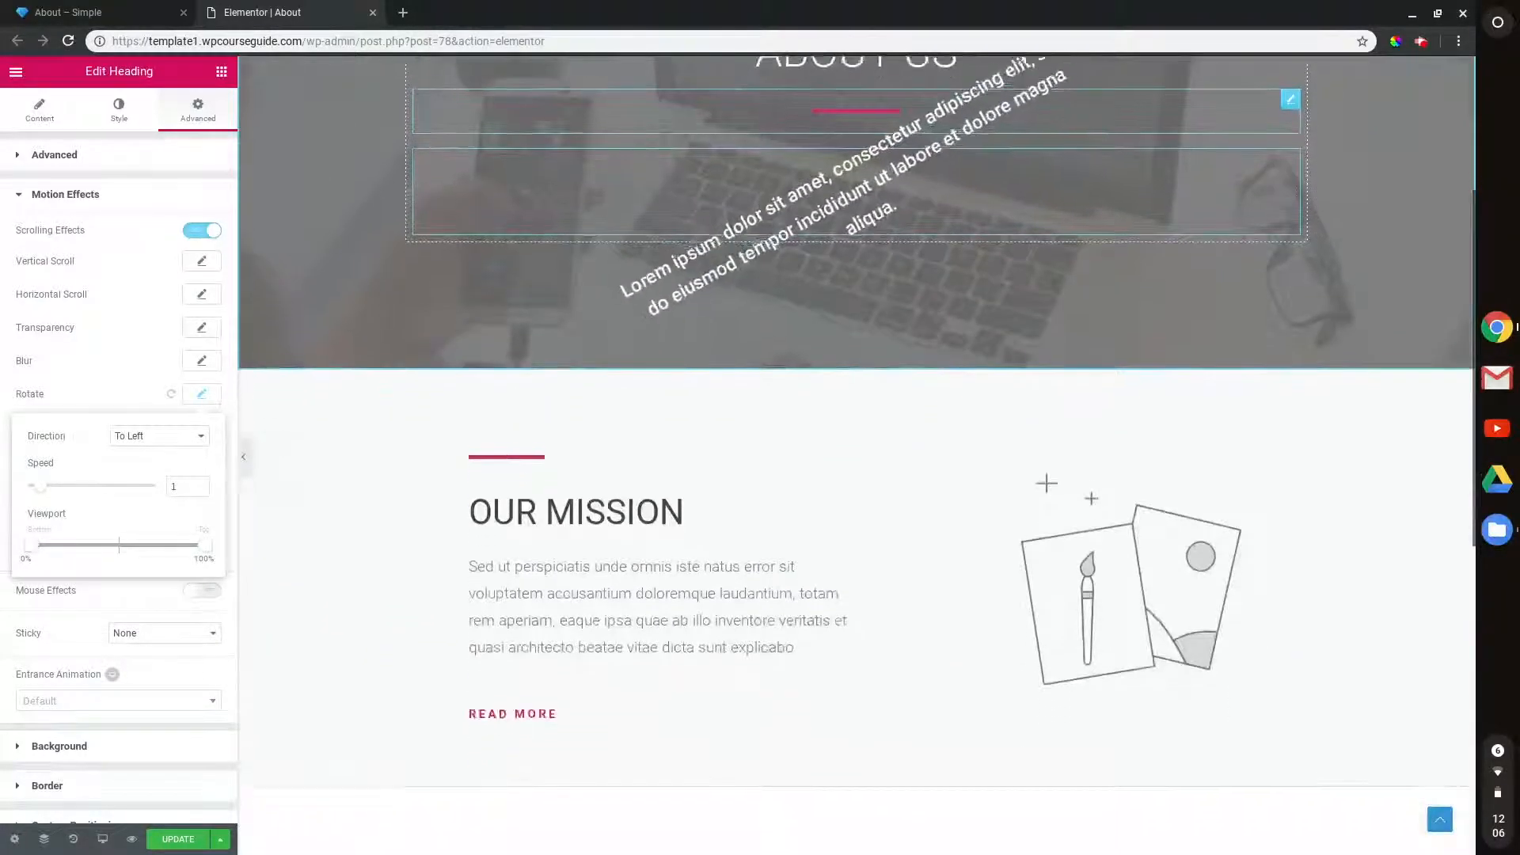
scroll(482, 405, up, 4)
scroll(857, 454, up, 2)
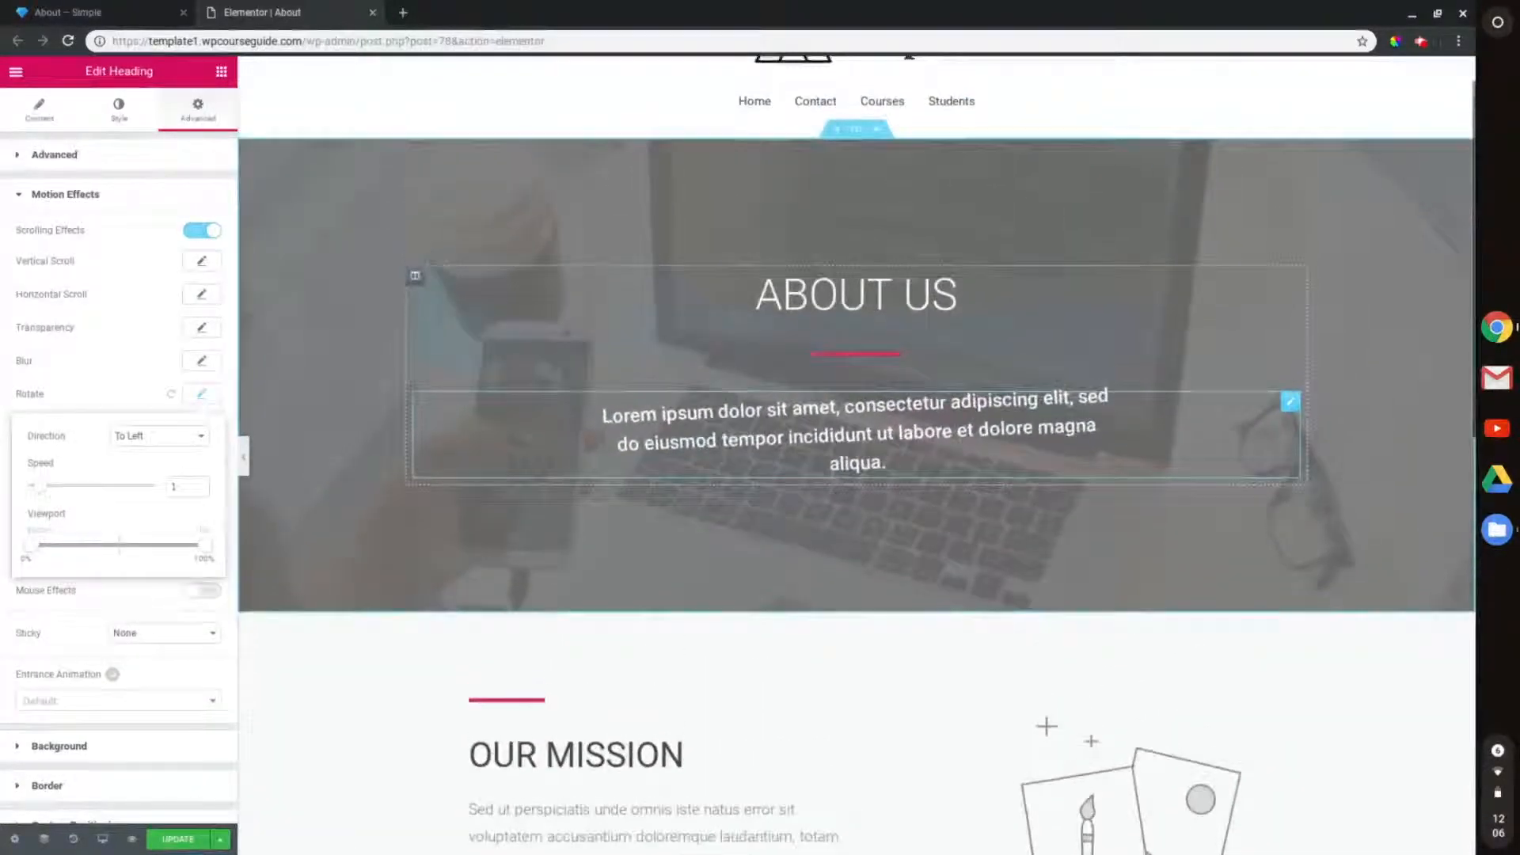
scroll(294, 434, down, 2)
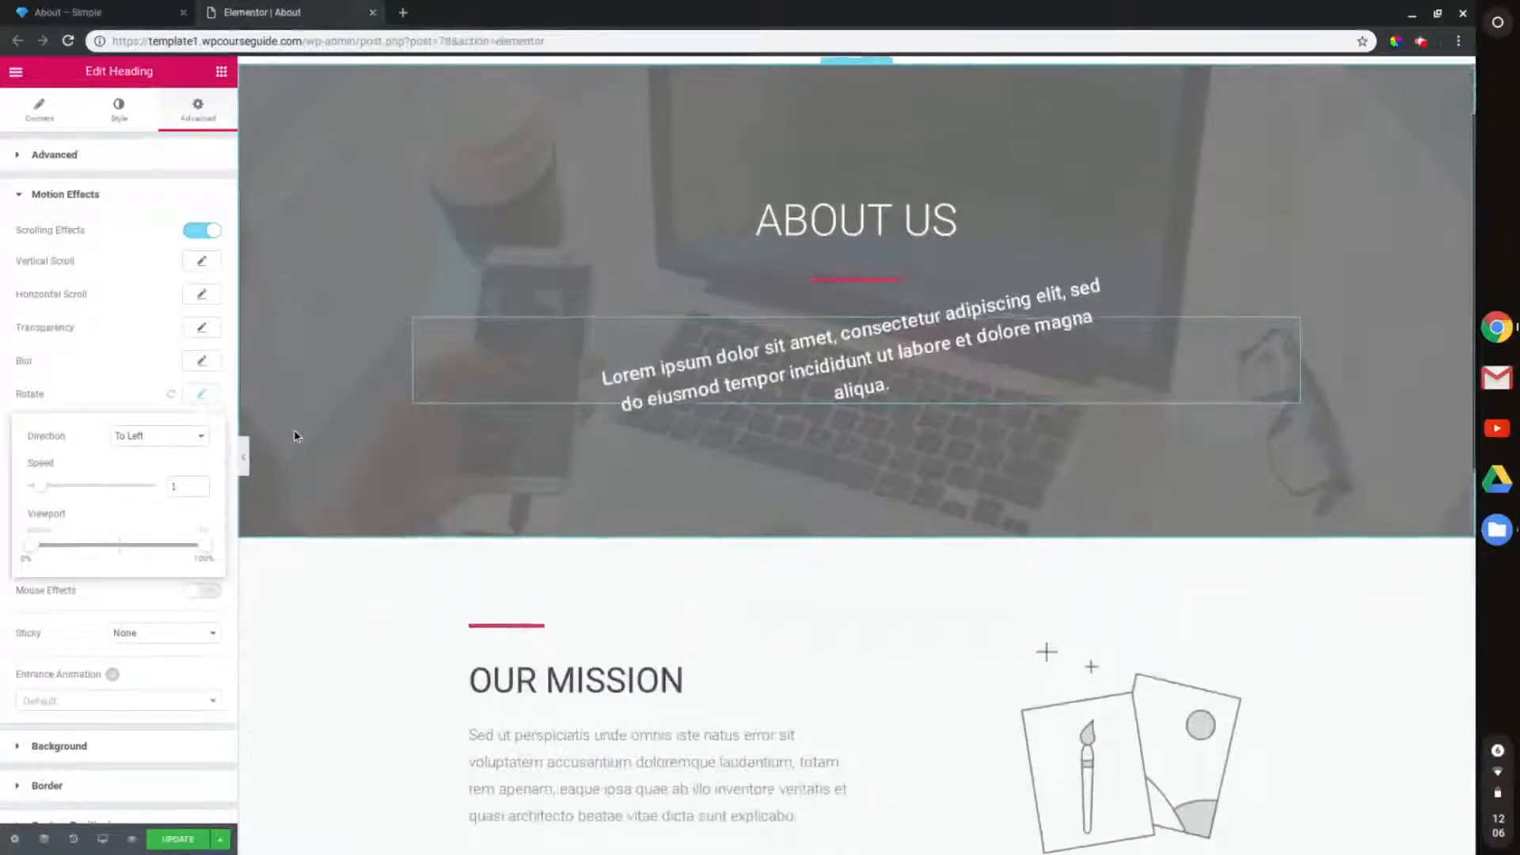
scroll(294, 434, up, 2)
scroll(293, 429, down, 1)
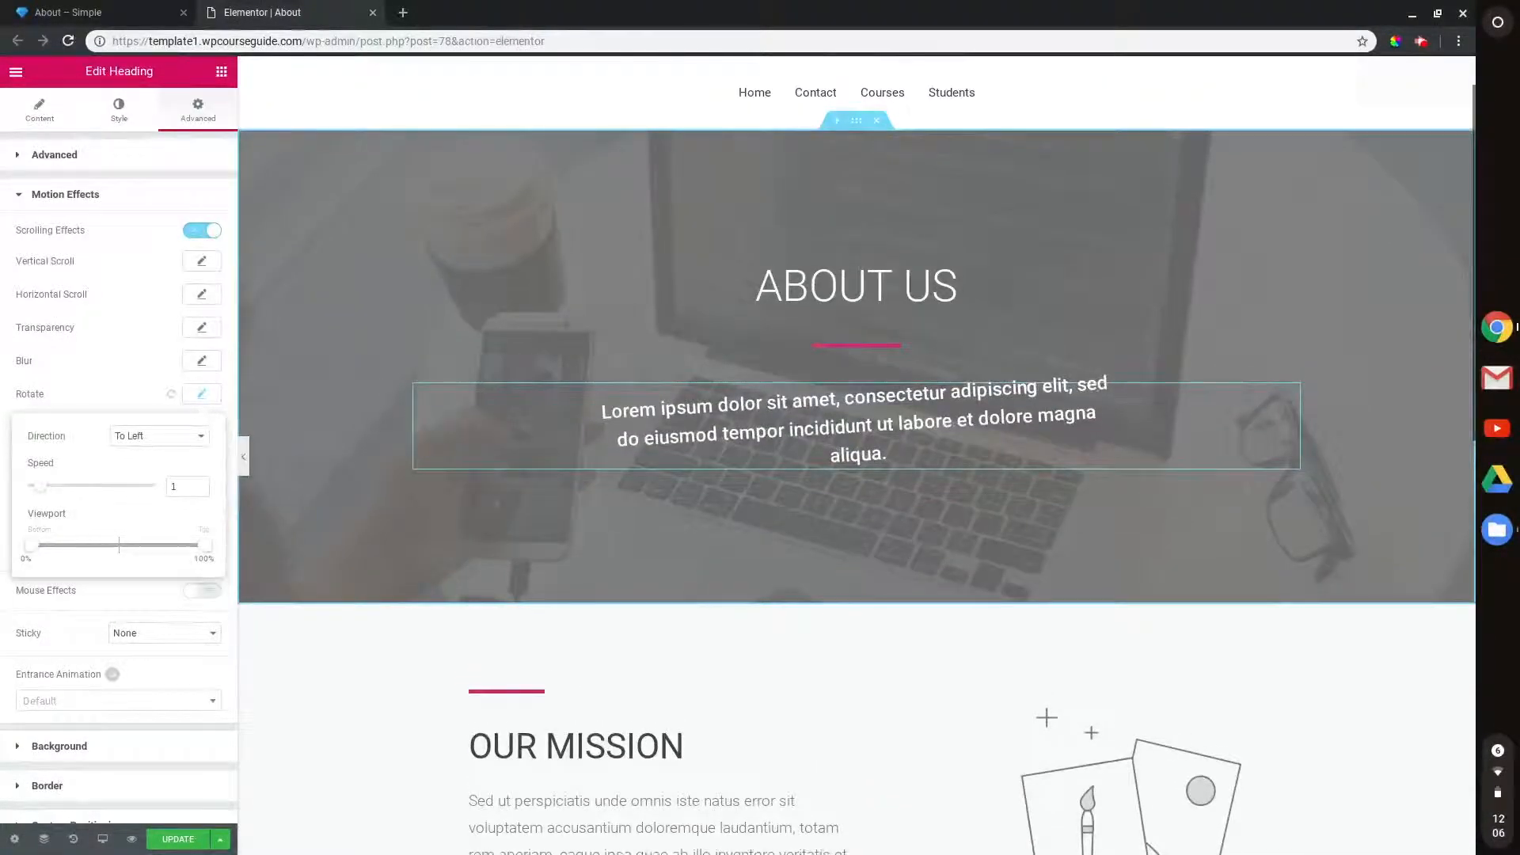
click(169, 396)
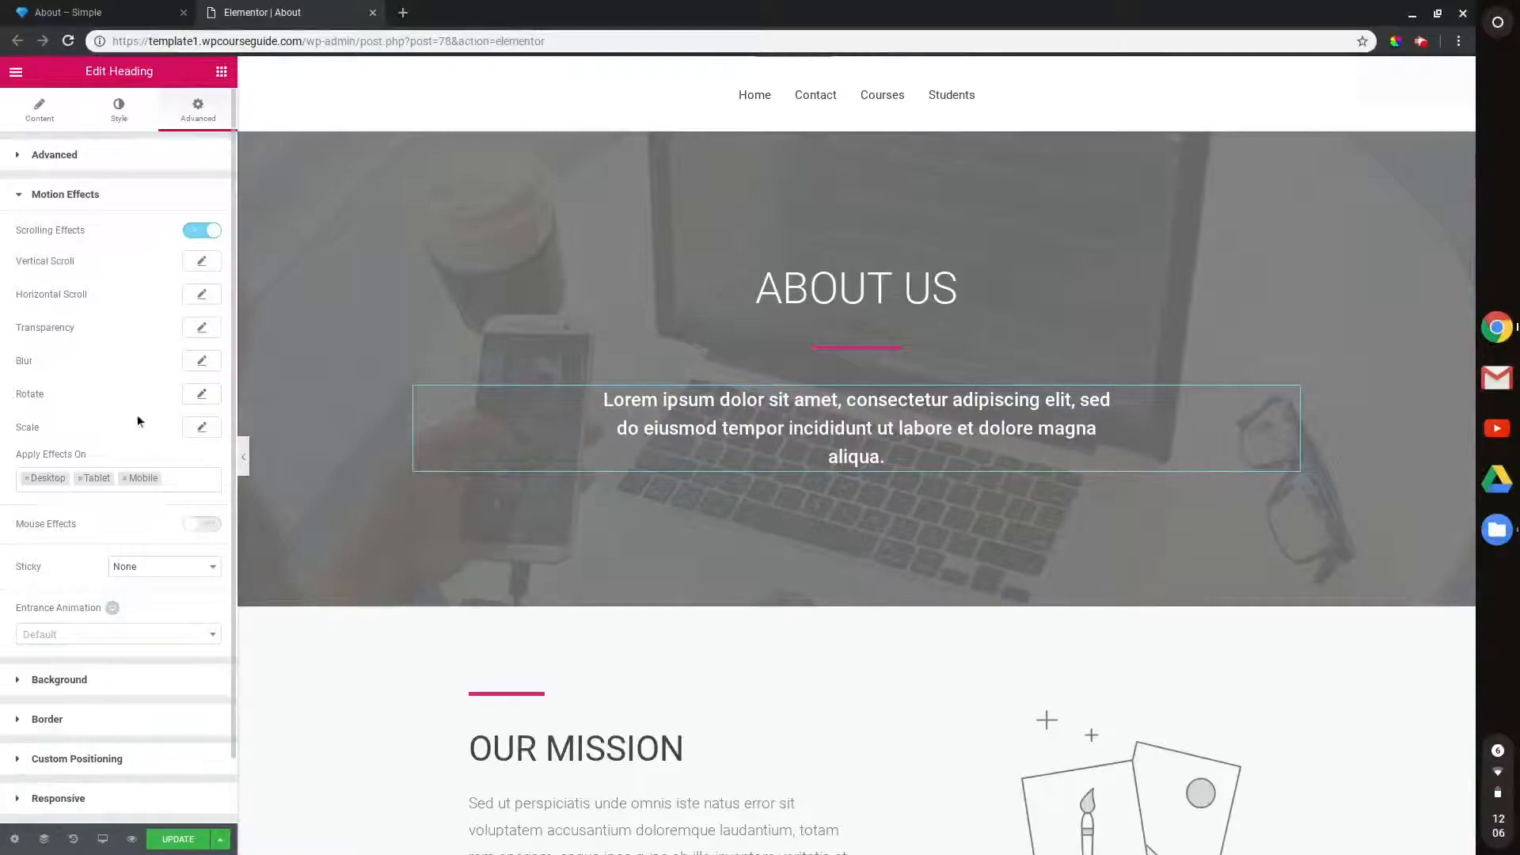
Turn off scrolling effects and turn on mouse effects for the heading.
click(198, 231)
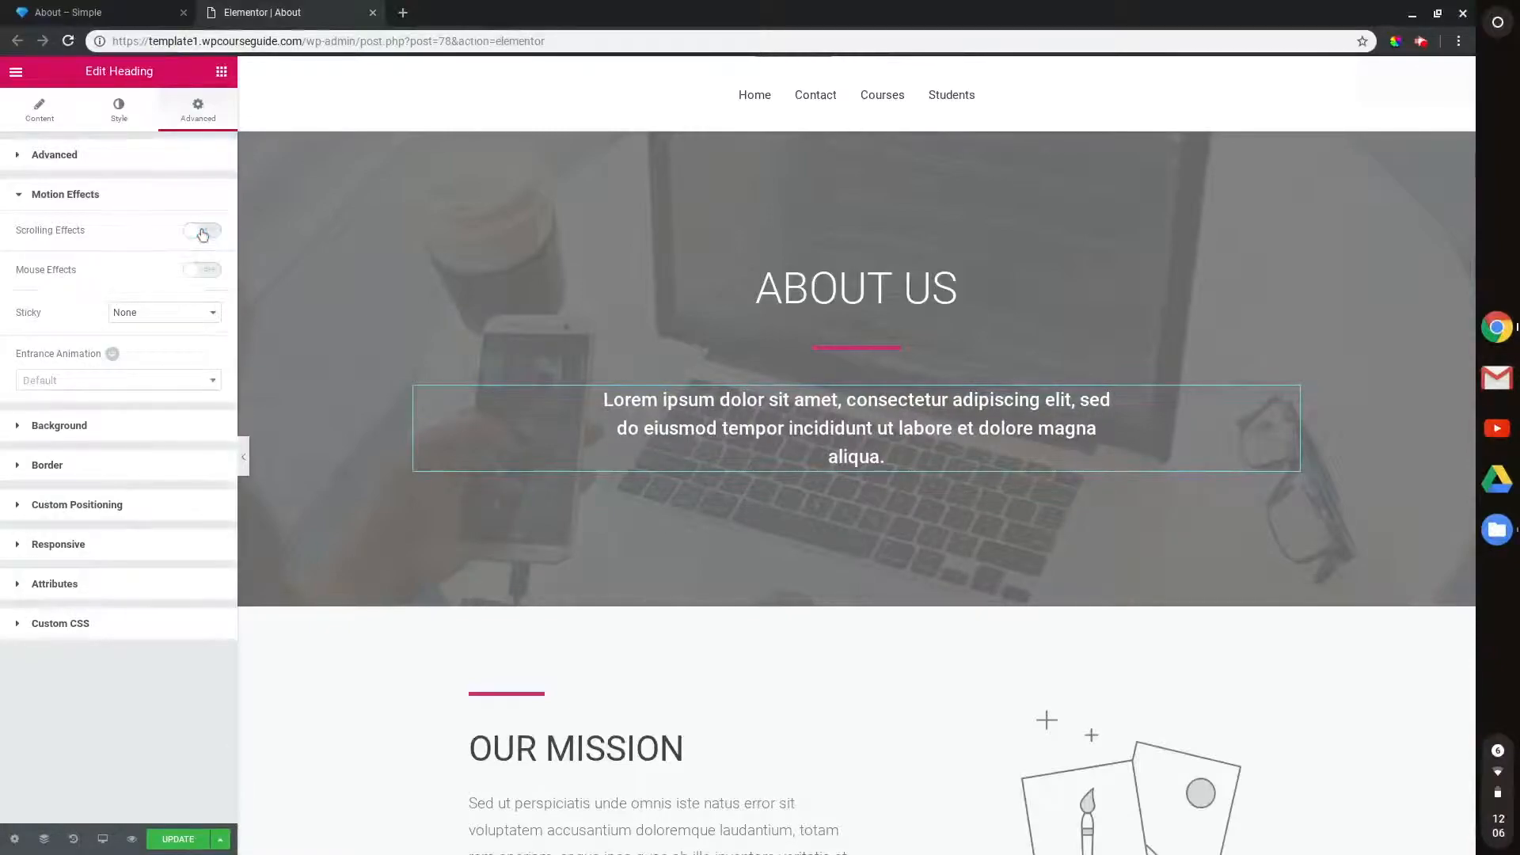
click(203, 271)
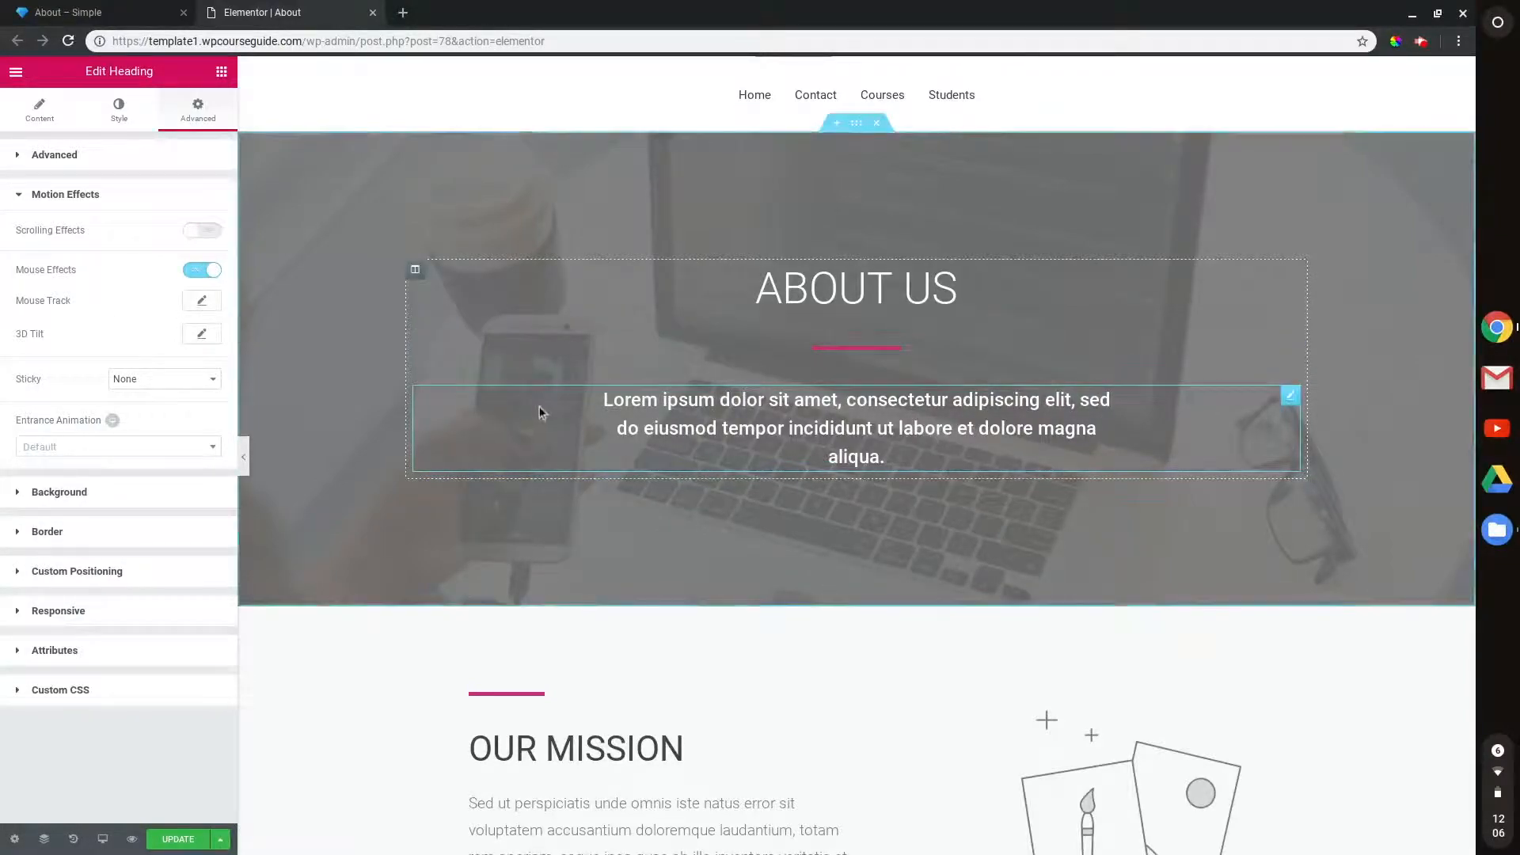
Enable Mouse Track for the heading with direction Opposite and speed 6.5.
click(215, 304)
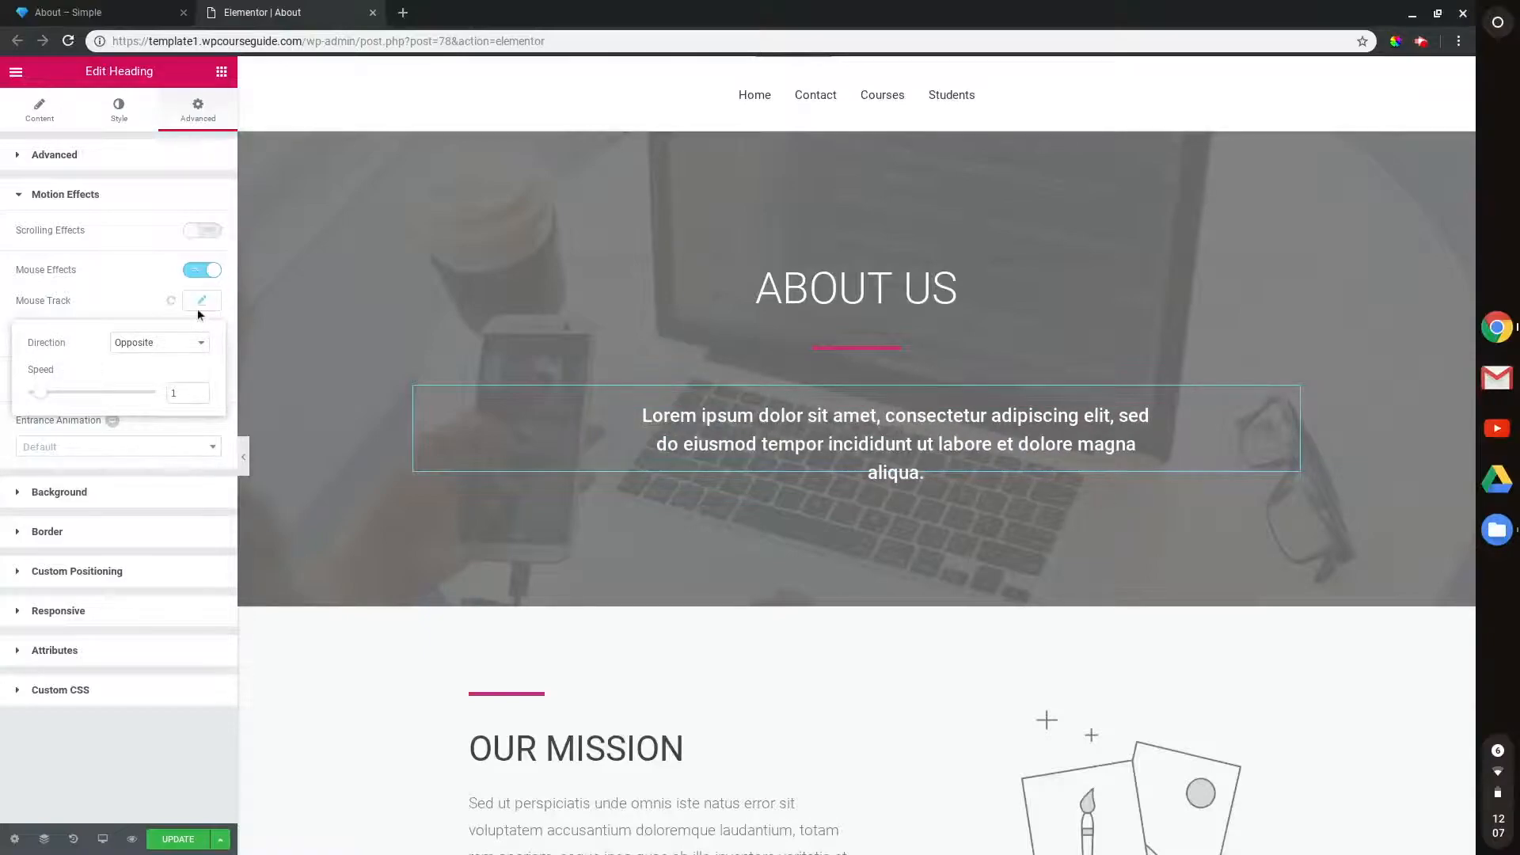
click(163, 341)
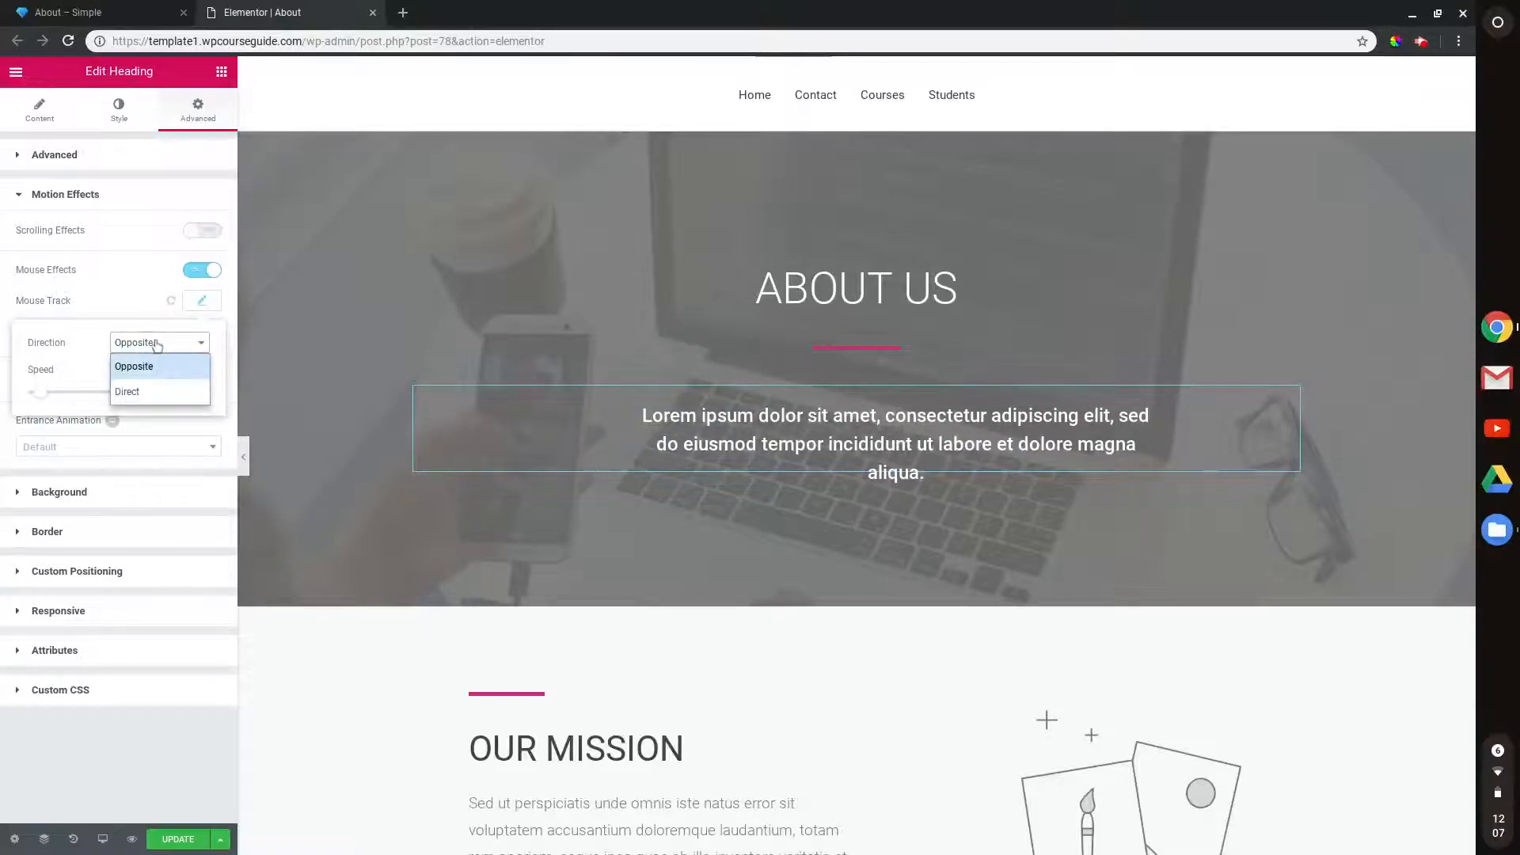
click(157, 346)
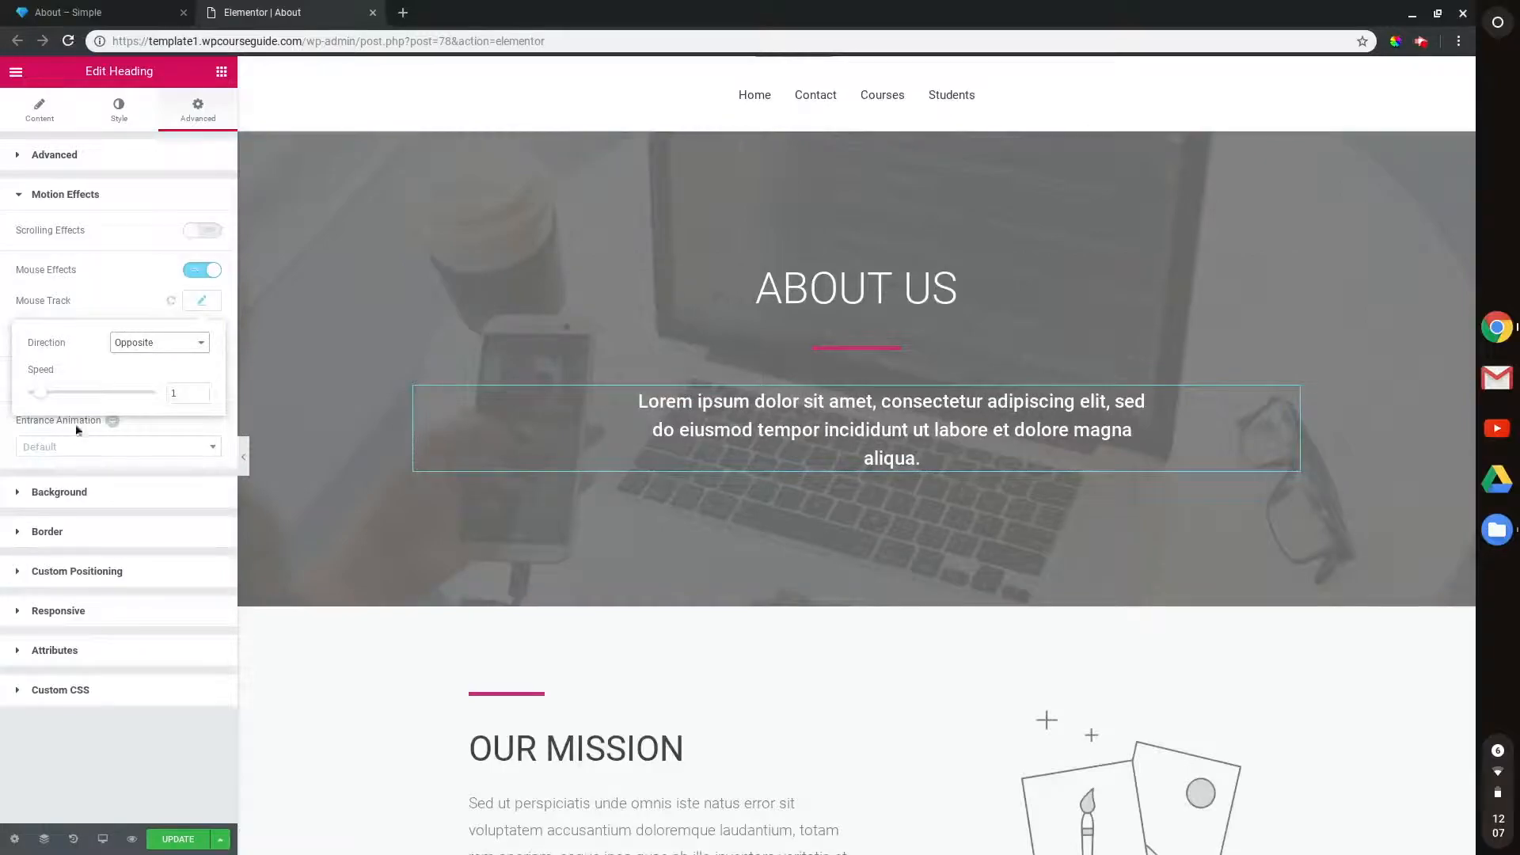
click(58, 403)
drag(68, 399, 110, 393)
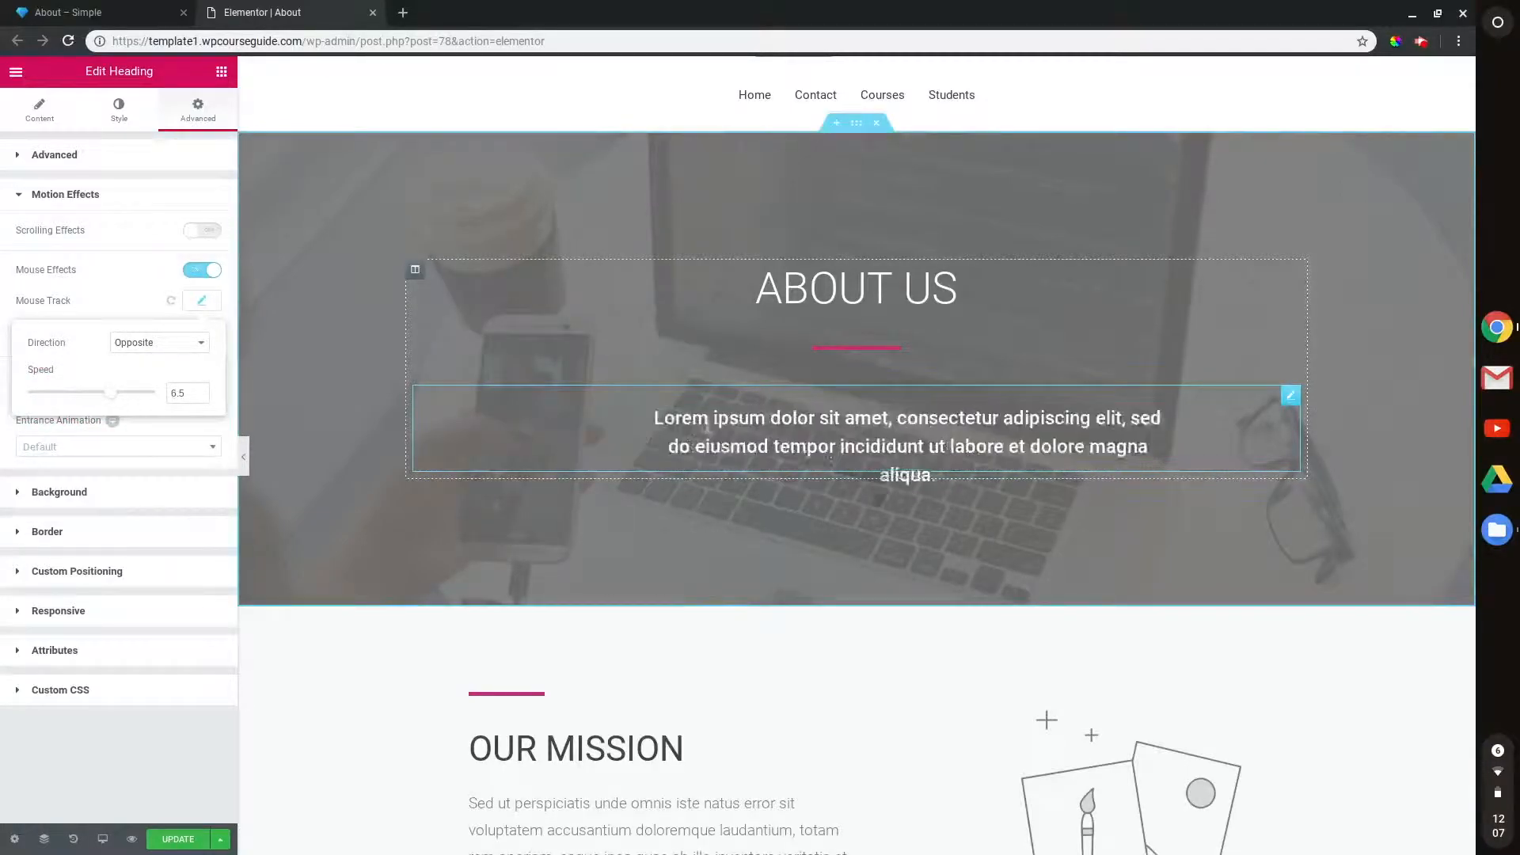
Switch the Mouse Track direction to Direct, preview the motion, and reset Mouse Track to default.
click(124, 354)
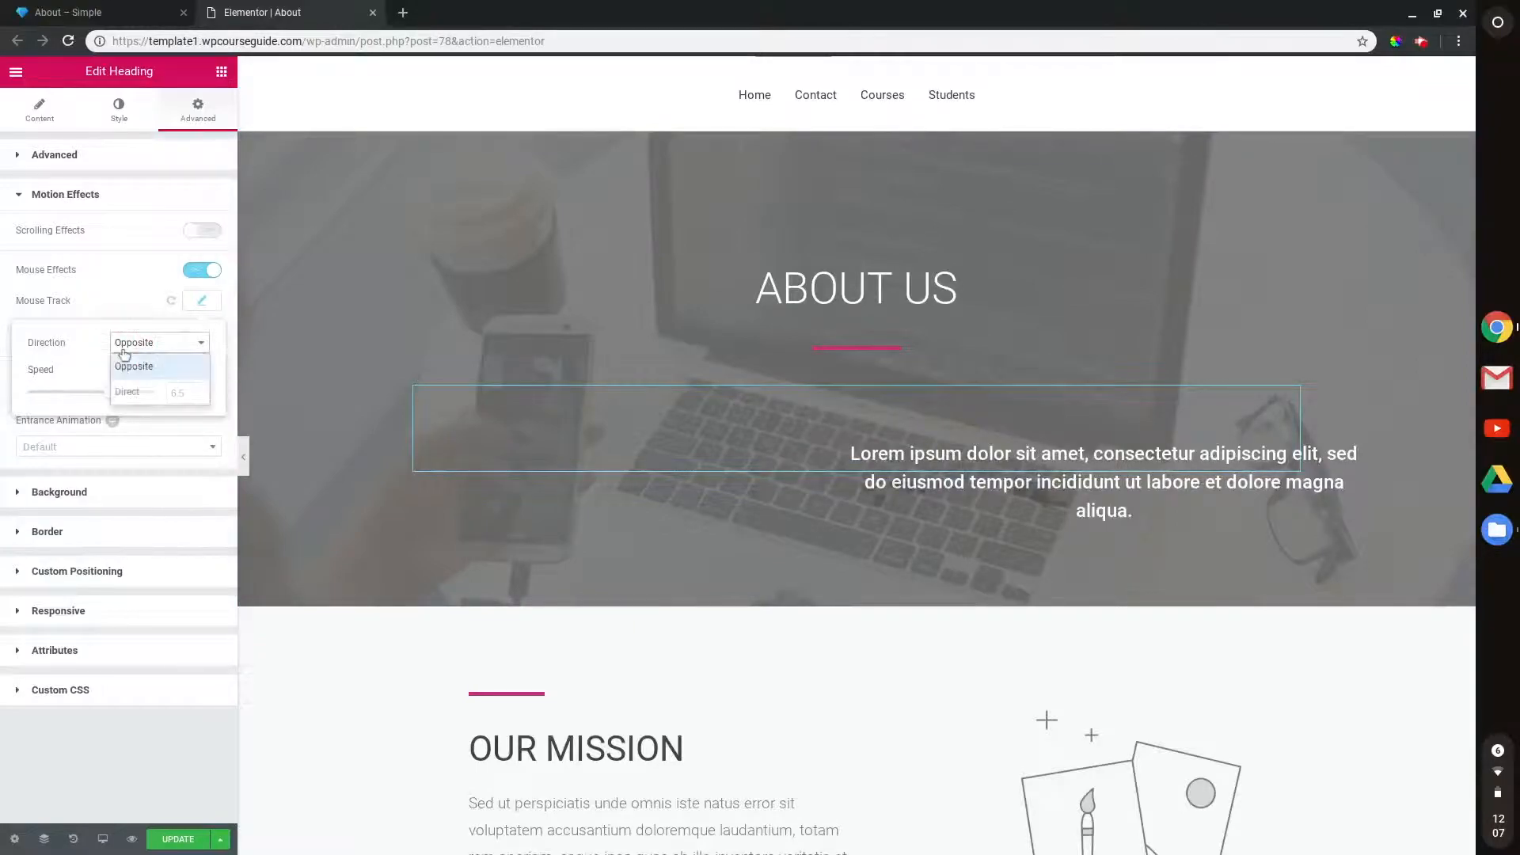
click(128, 390)
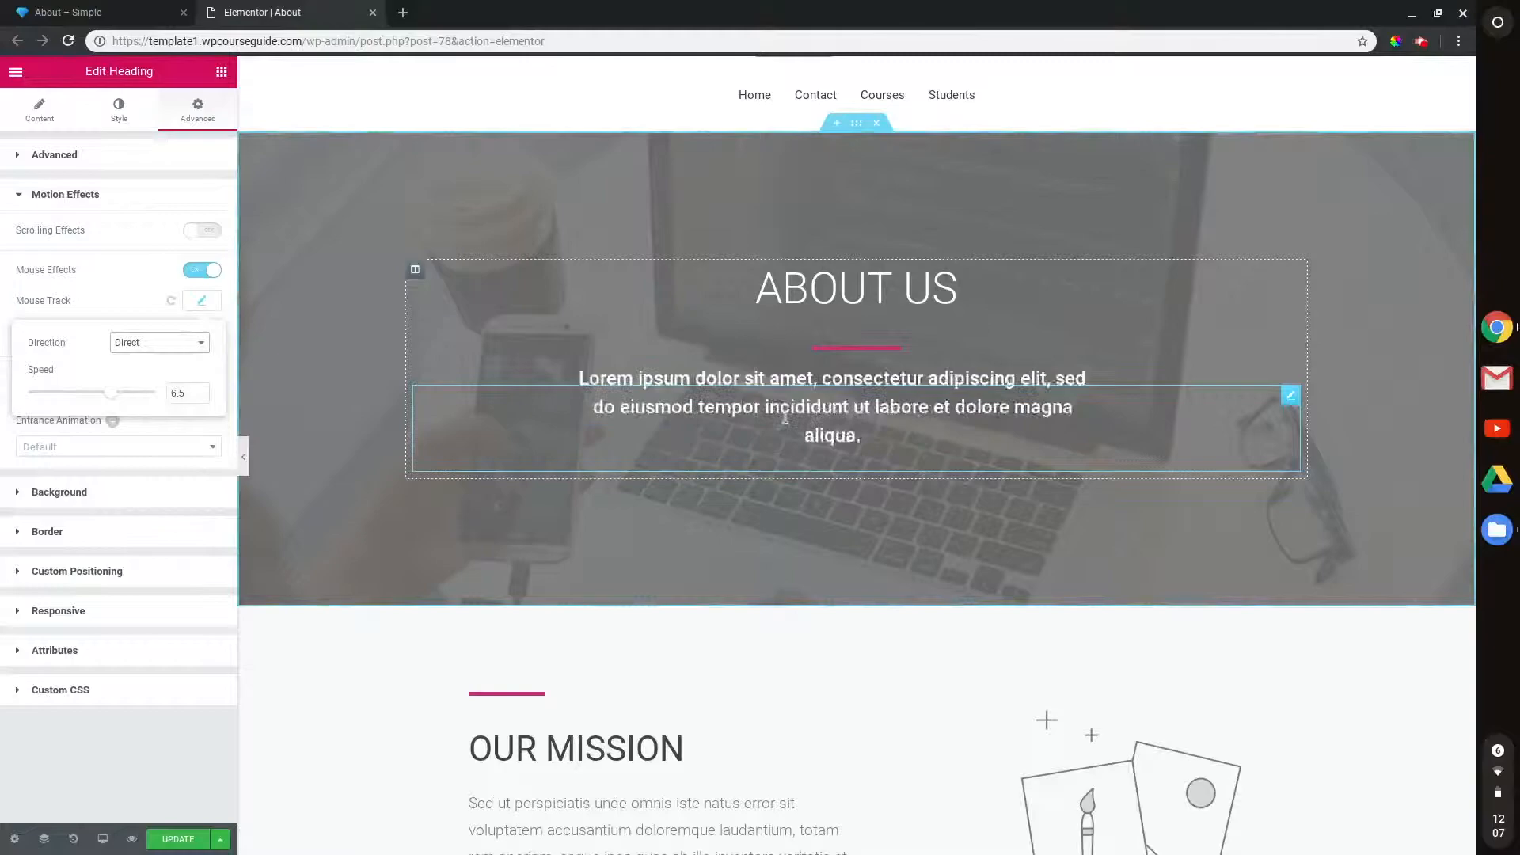
click(169, 307)
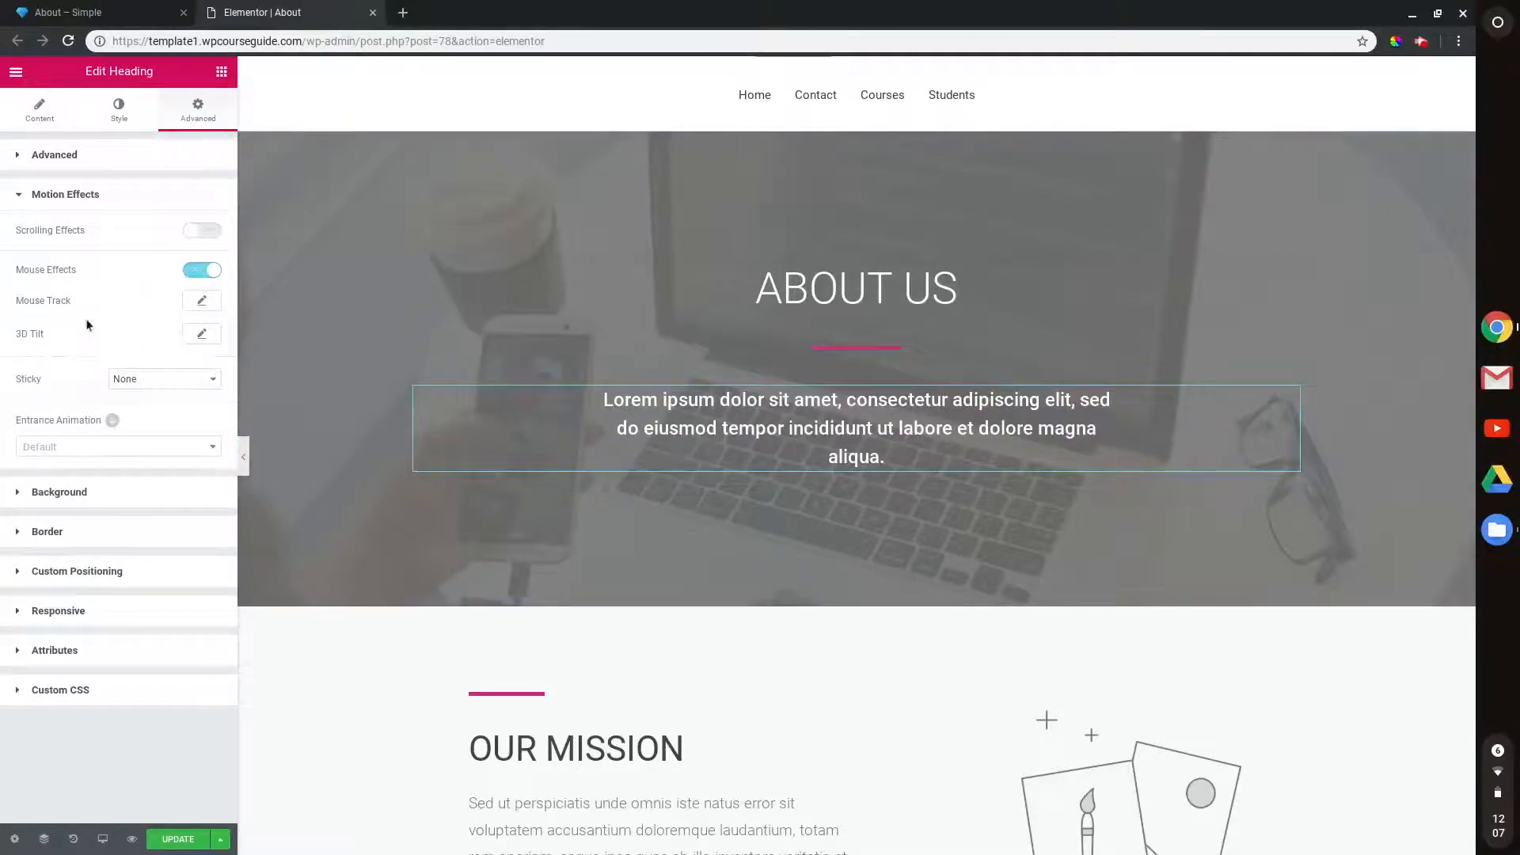
Preview the heading's 3D Tilt effect with direction Direct and speed 4, reset it to default, and turn off mouse effects.
click(200, 336)
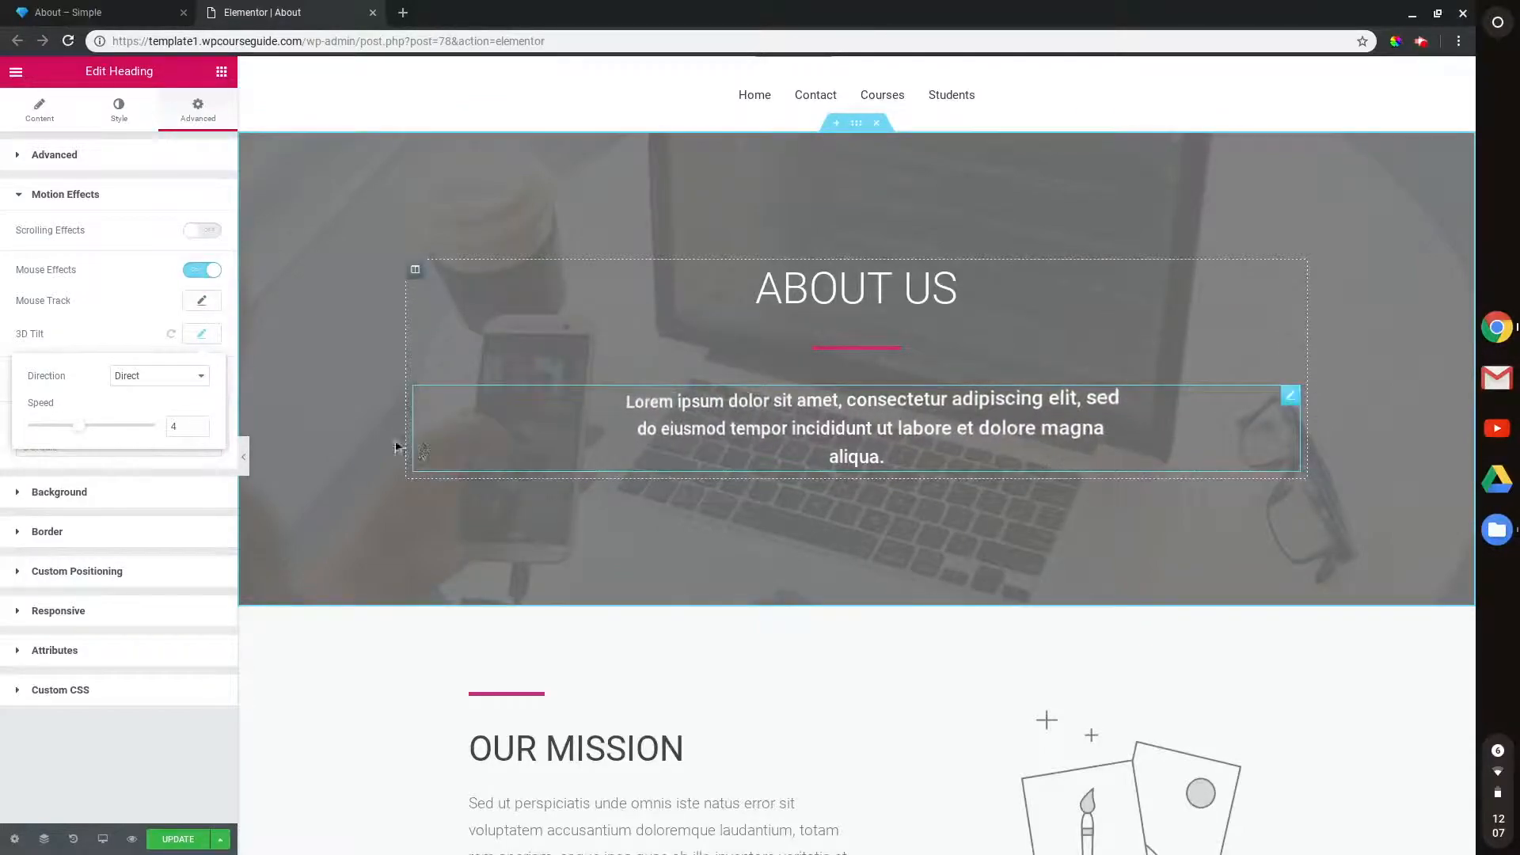
click(171, 334)
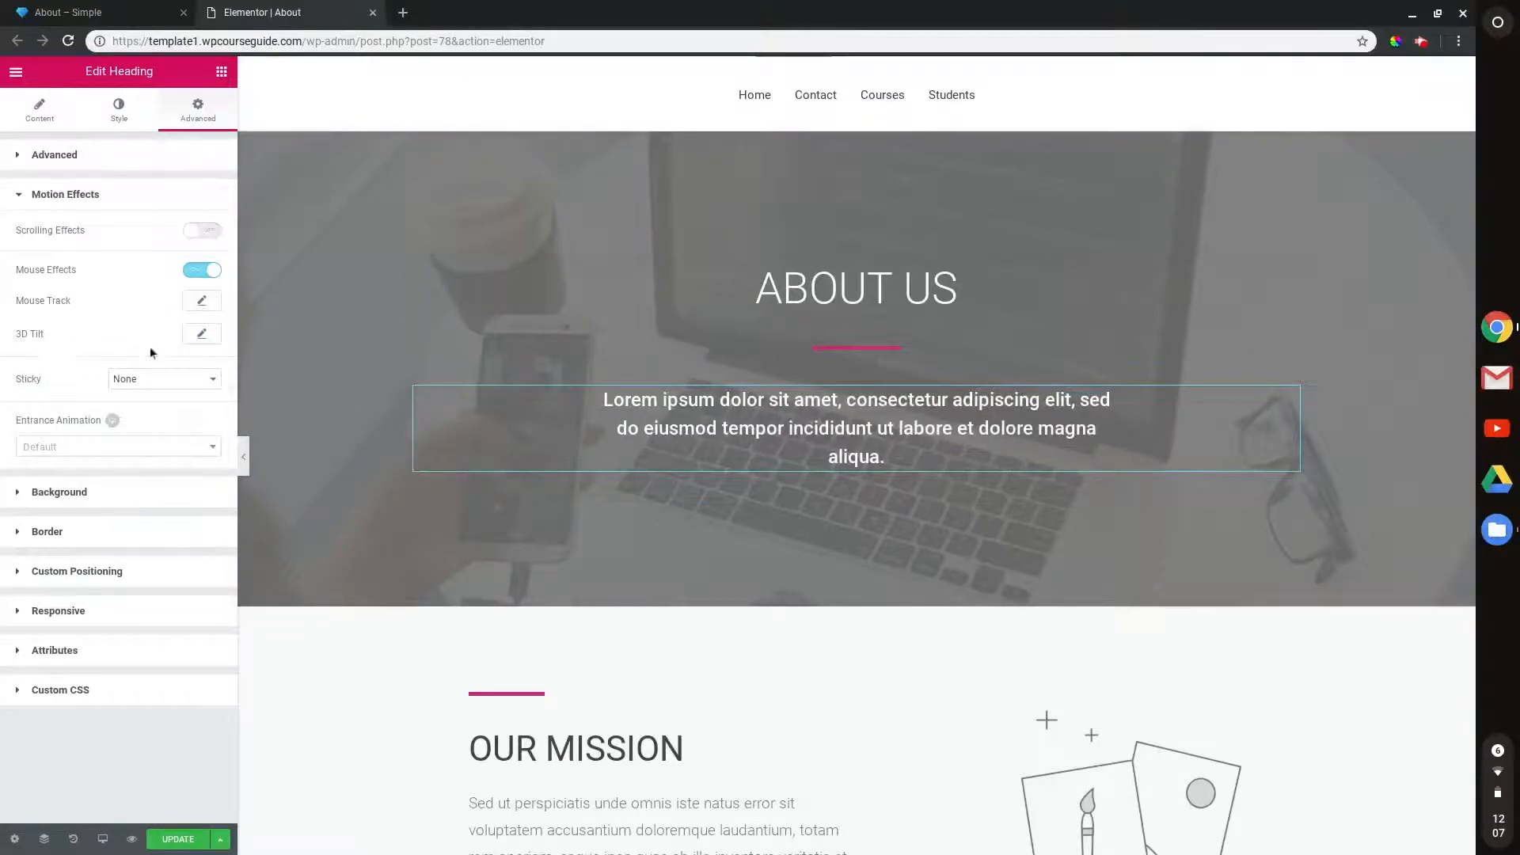
click(204, 269)
Make the heading sticky at Top, preview it while scrolling the page, and set Sticky back to None.
click(150, 312)
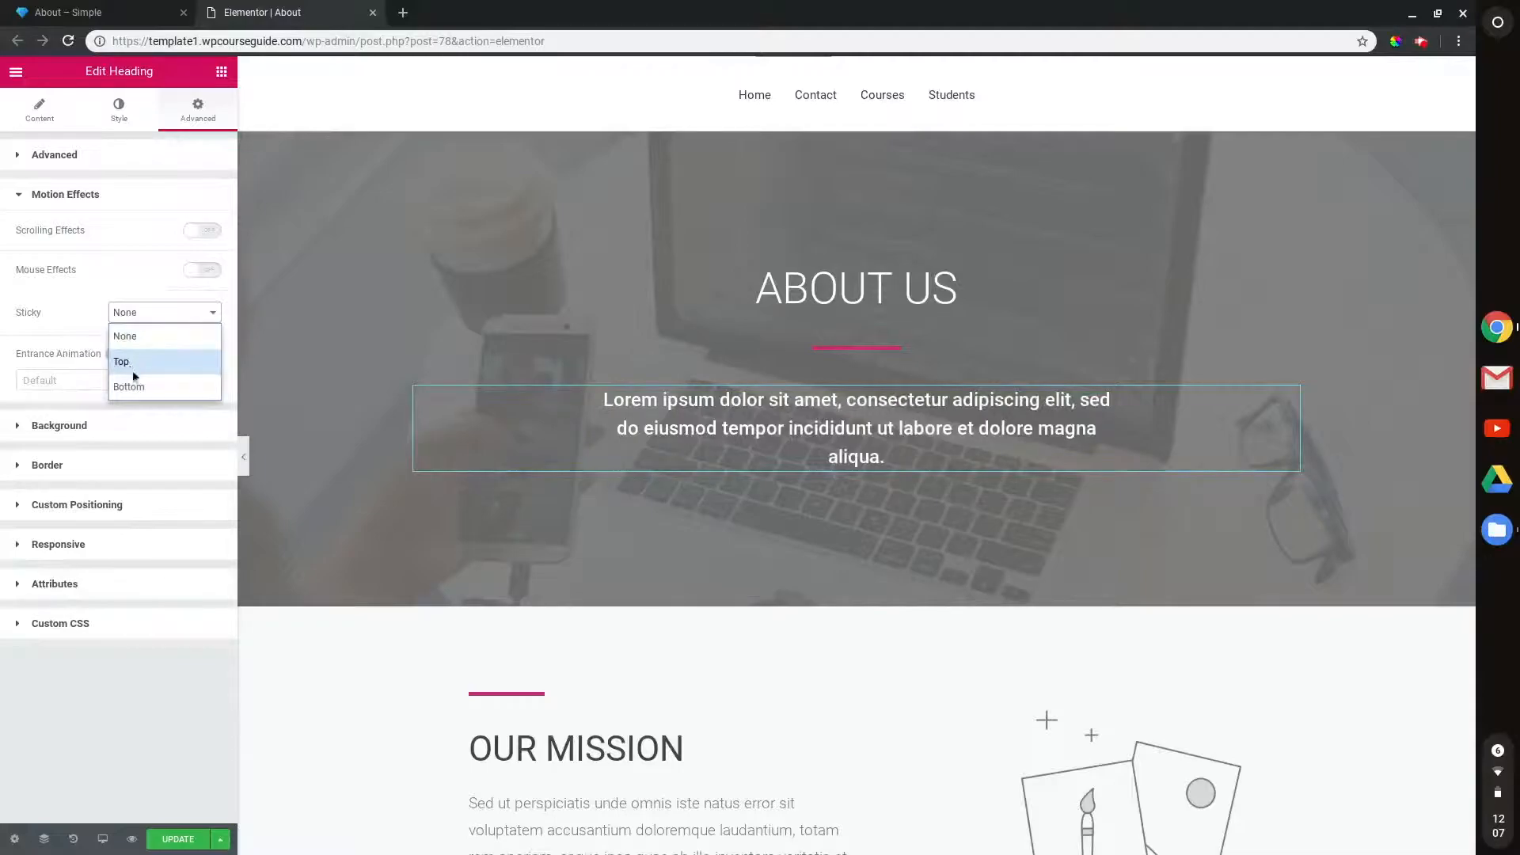
click(145, 366)
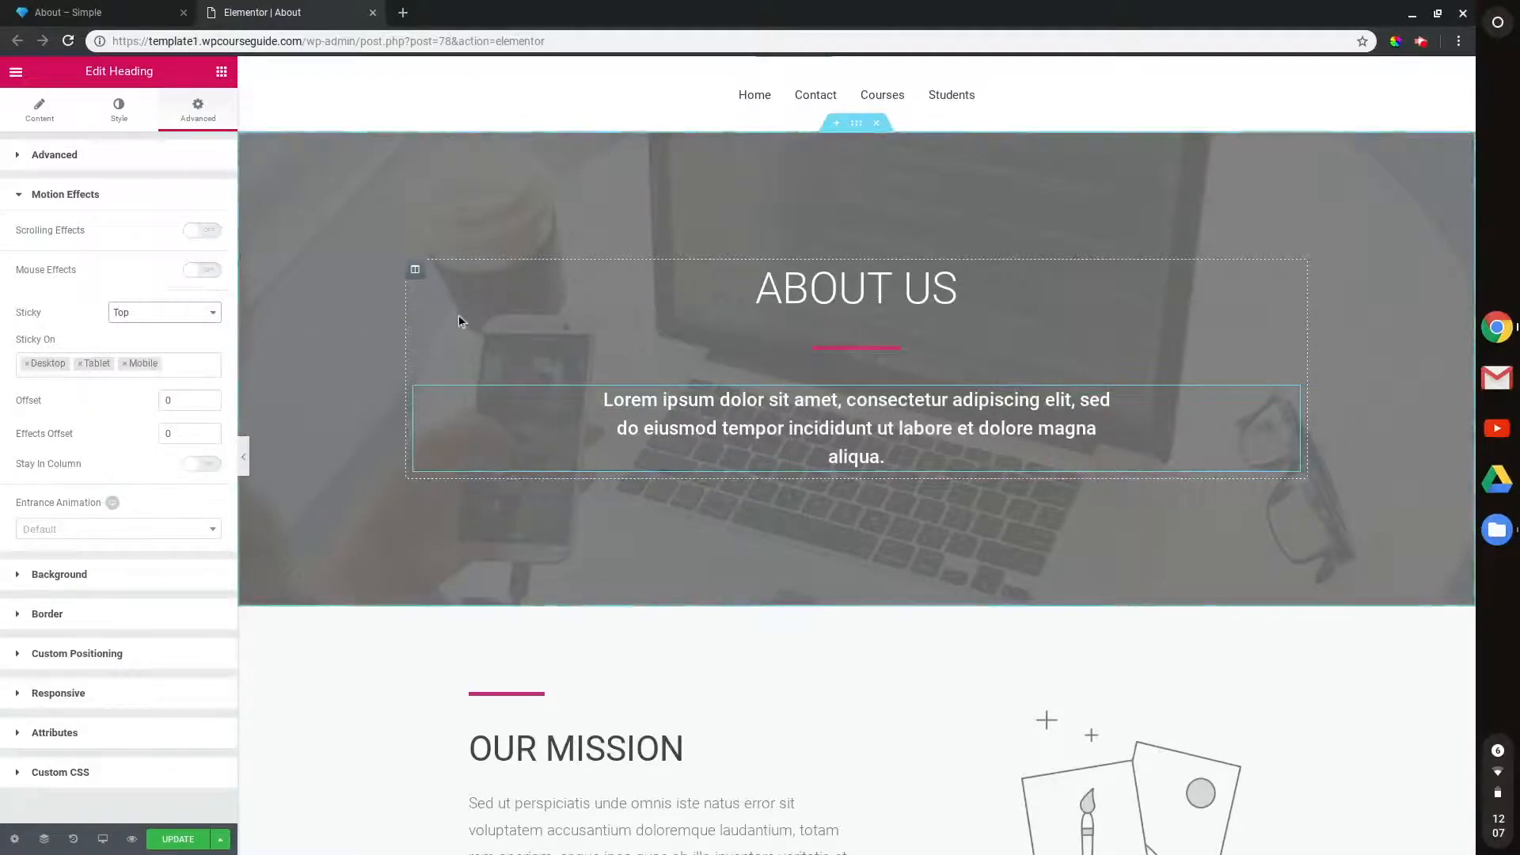
scroll(459, 320, down, 5)
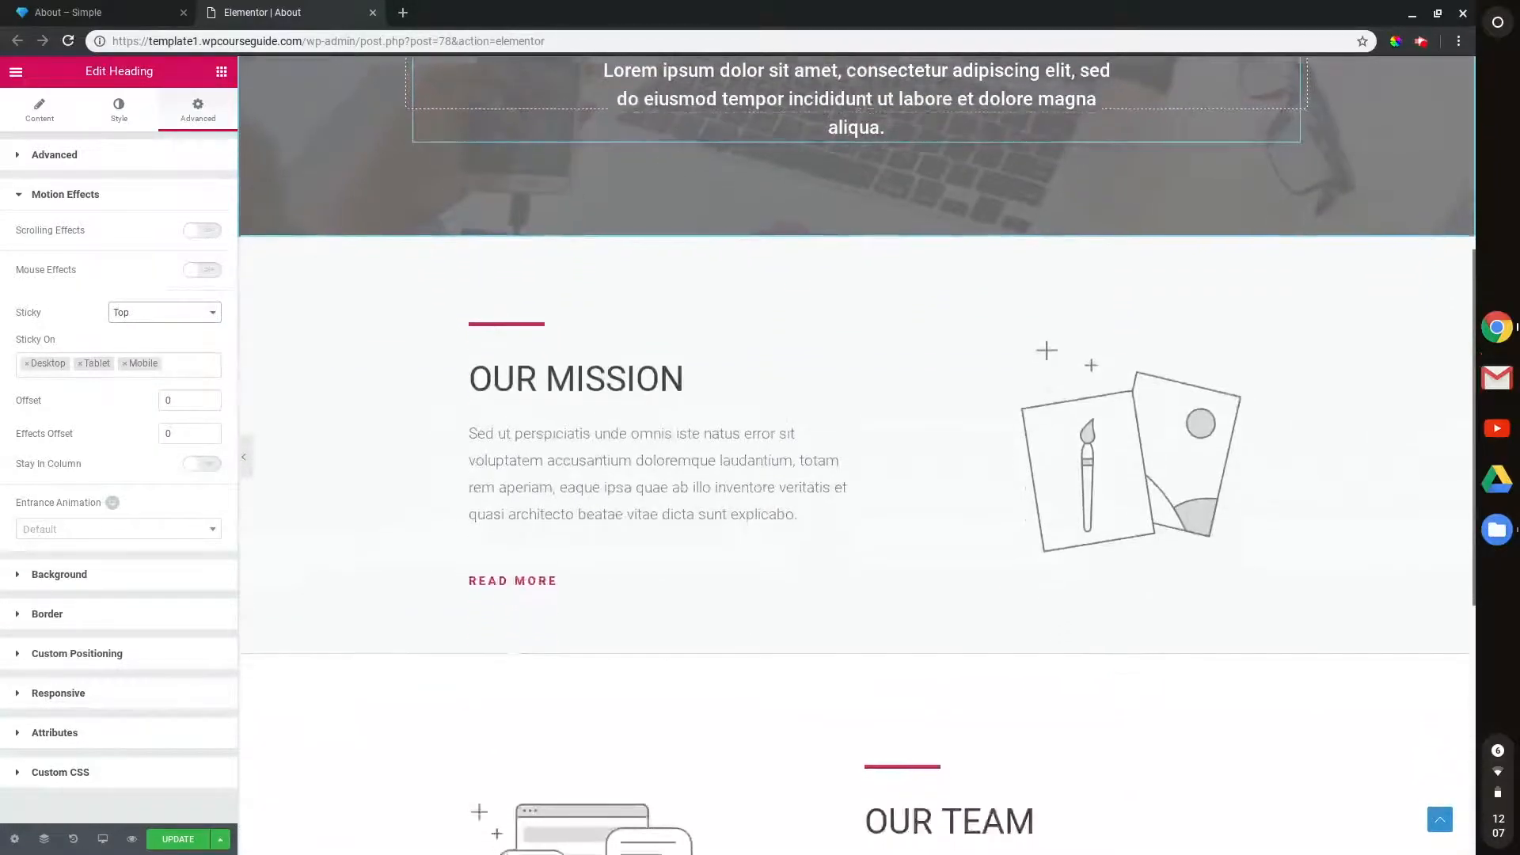
scroll(856, 456, up, 3)
scroll(857, 455, down, 3)
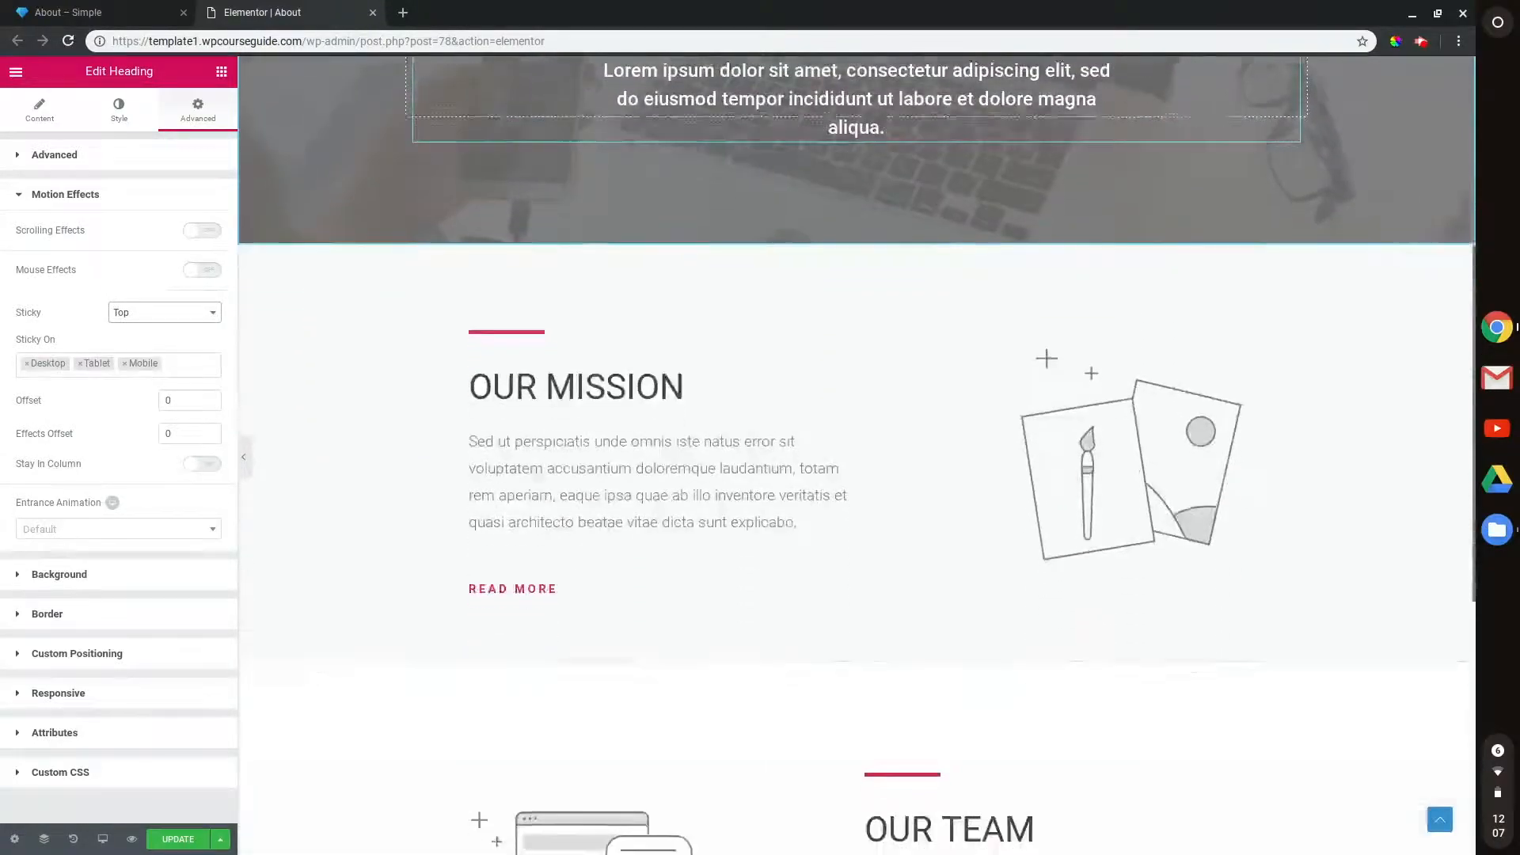
scroll(856, 456, up, 4)
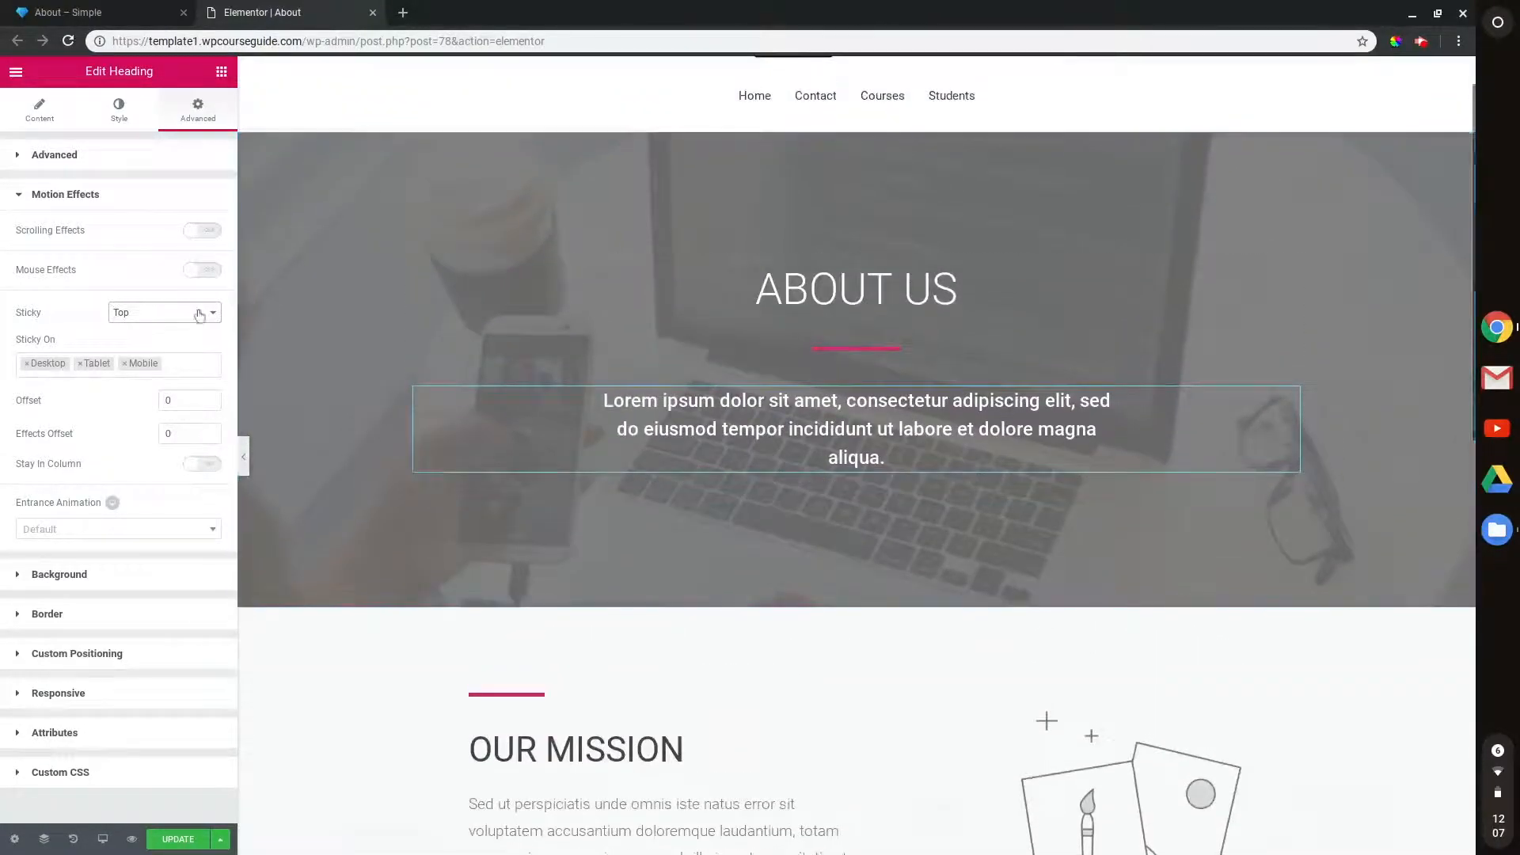
scroll(577, 272, up, 1)
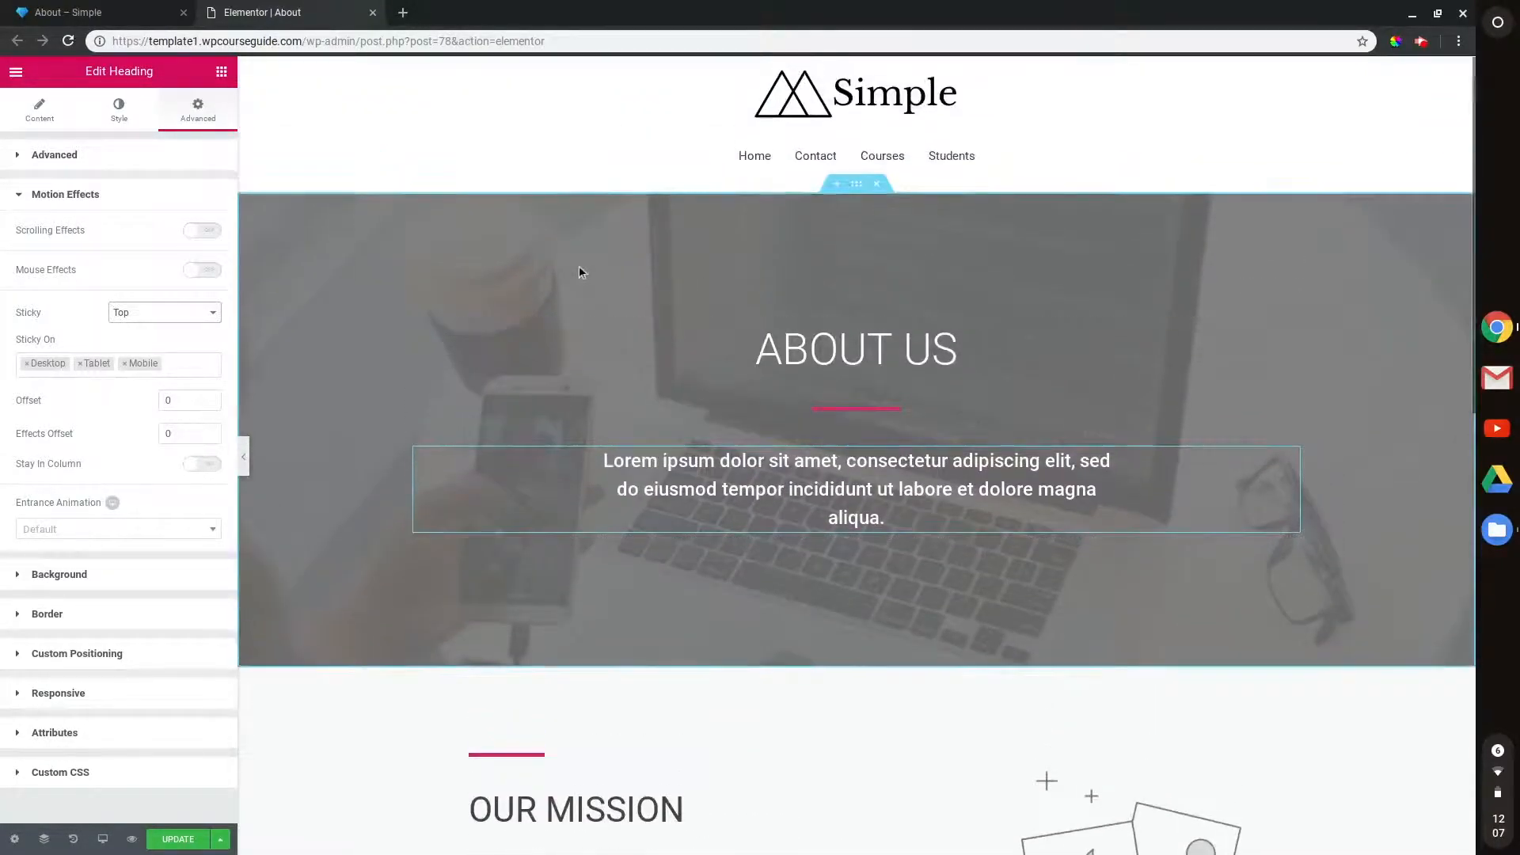
click(155, 317)
click(156, 336)
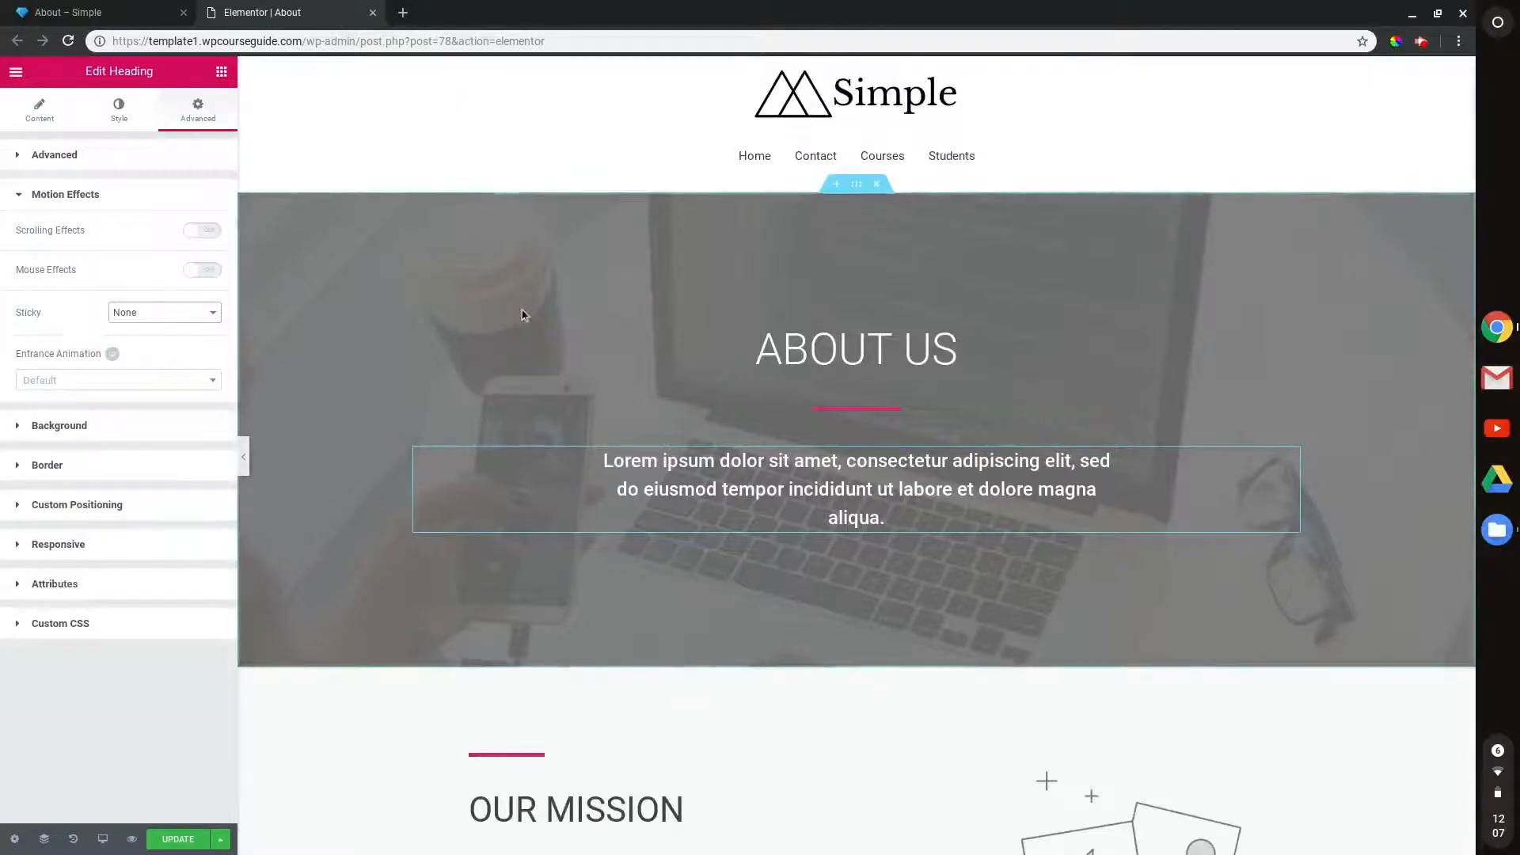
Add a one-column section below the Our Team section and place an Image widget in it.
scroll(522, 314, down, 12)
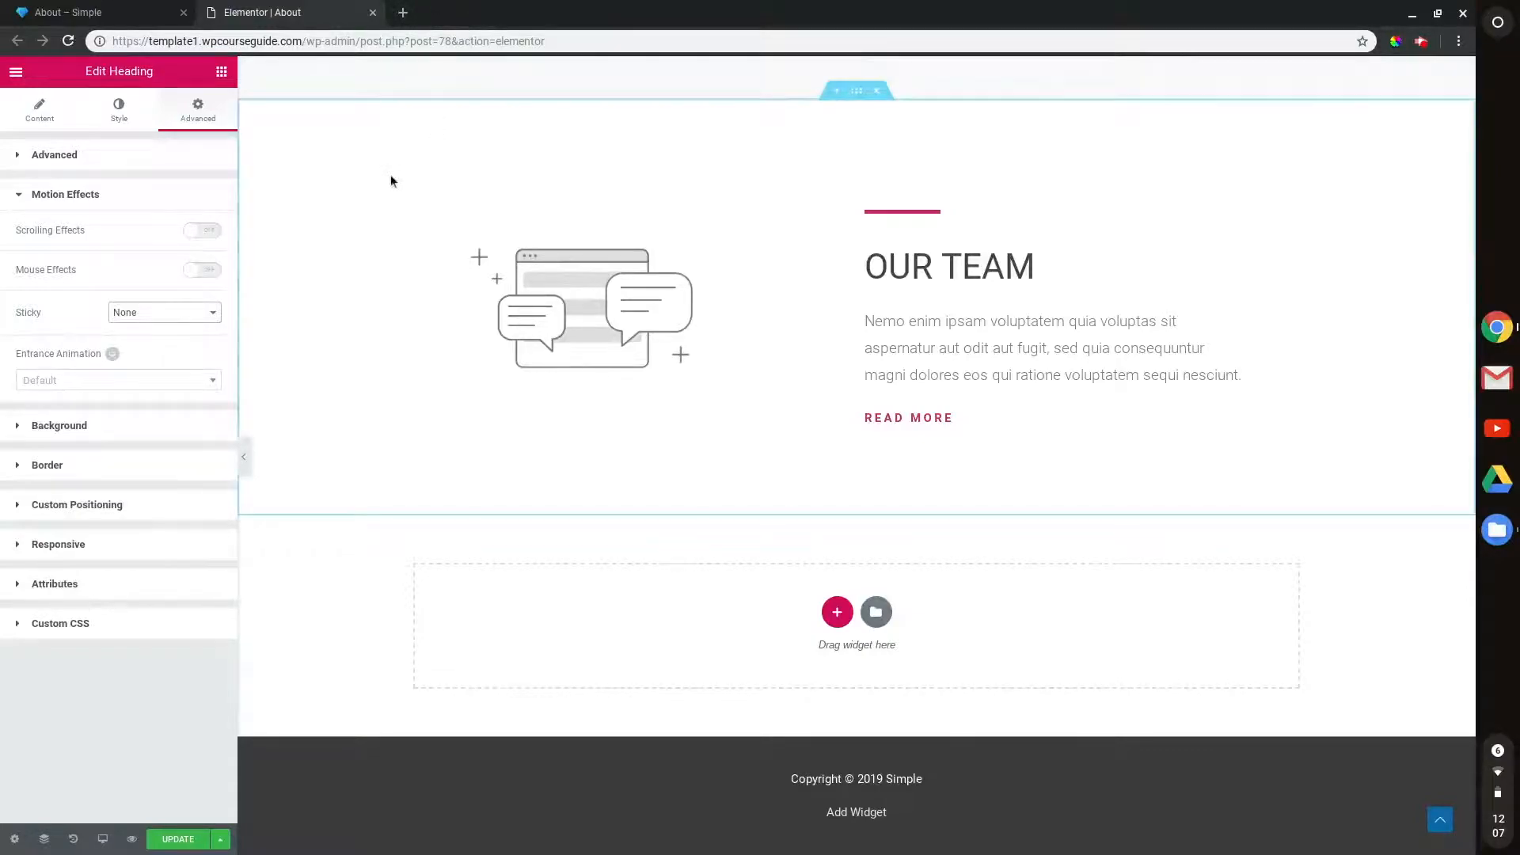
click(837, 611)
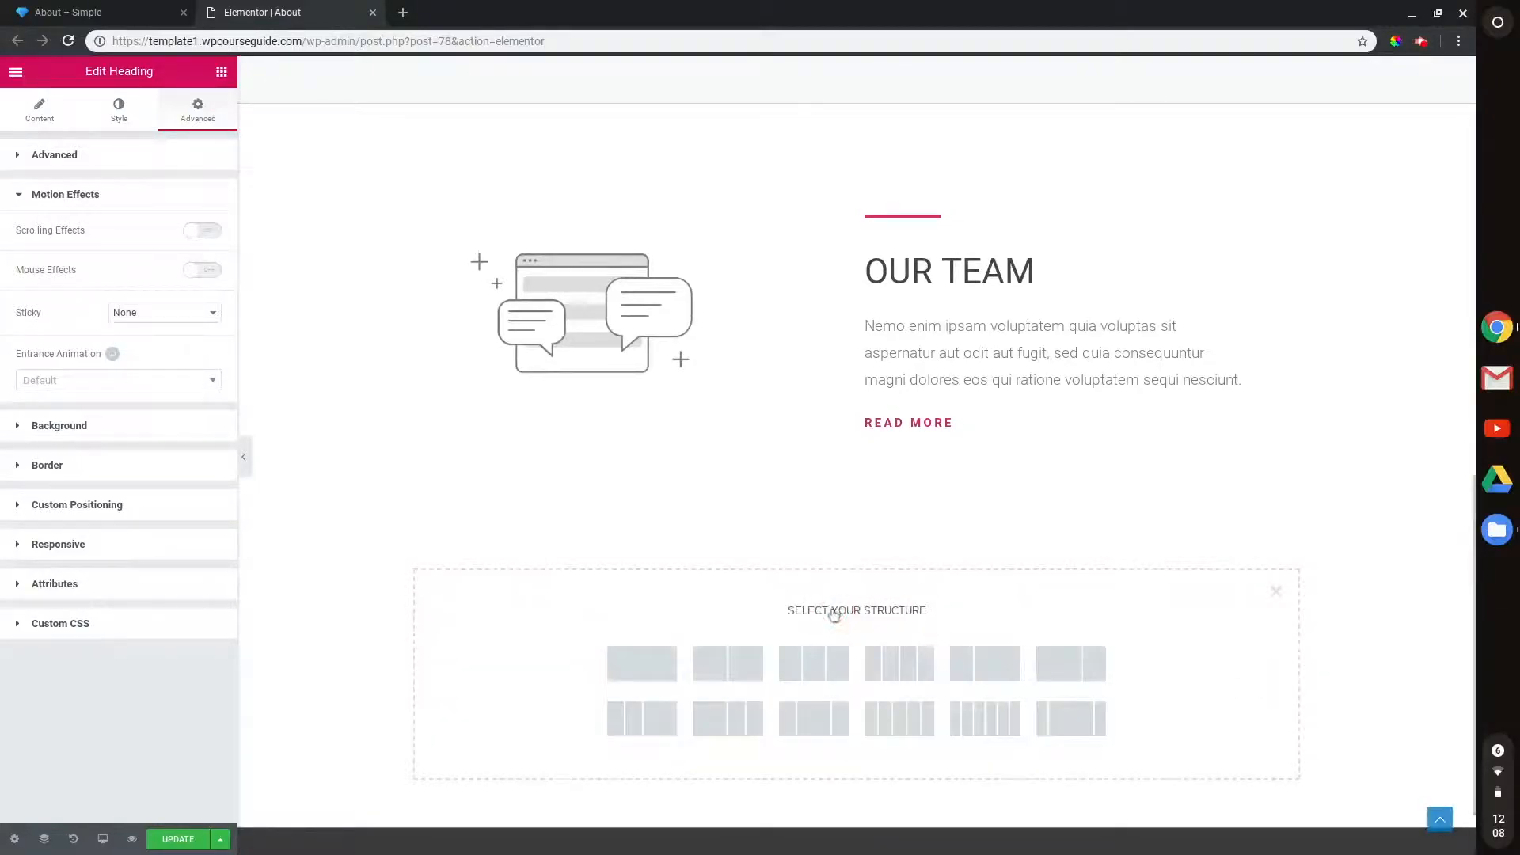
click(642, 672)
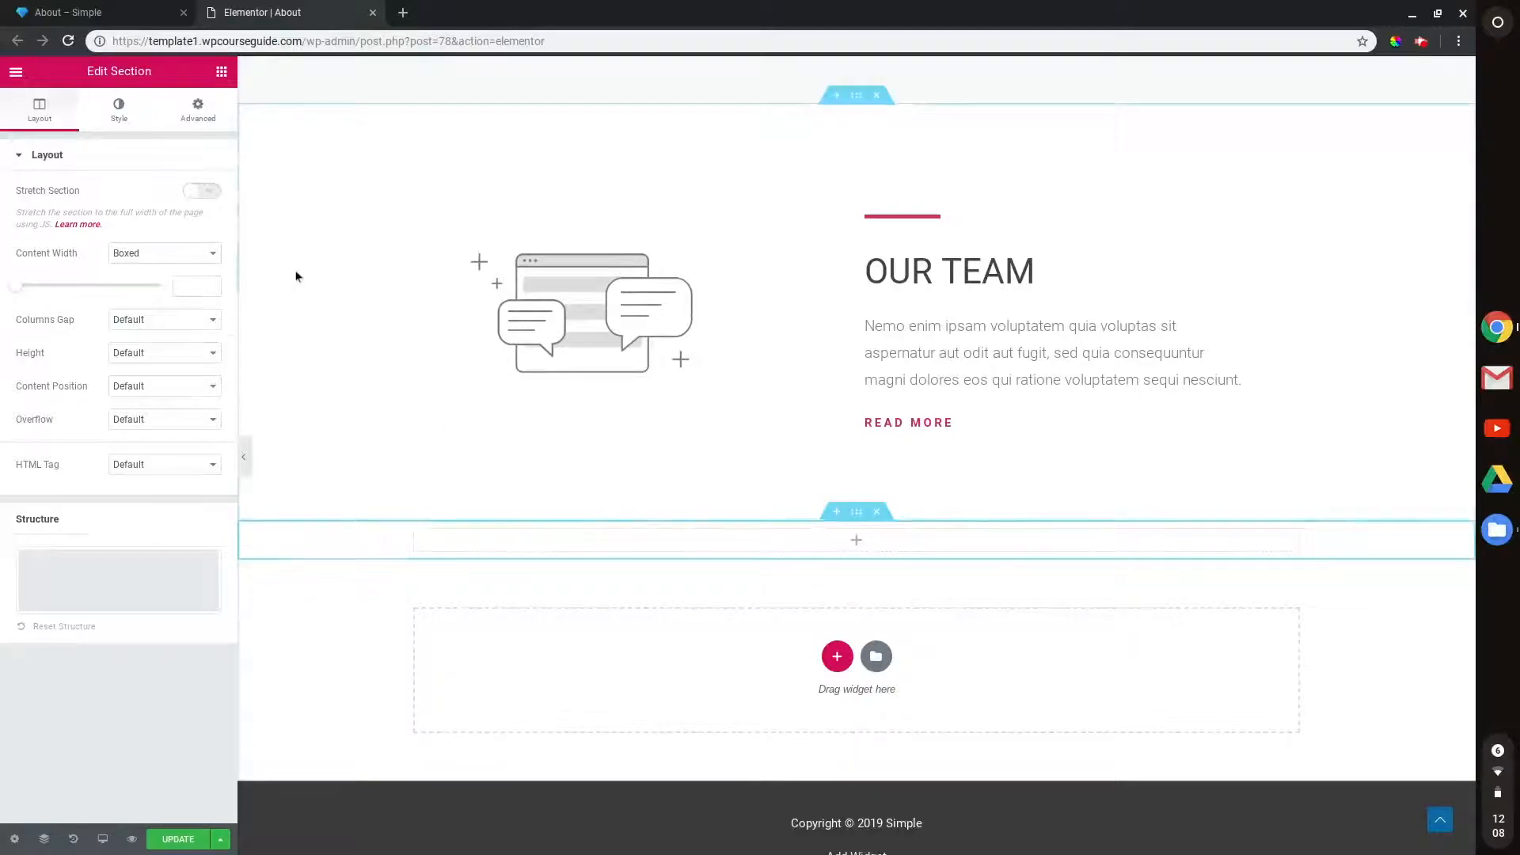
click(15, 73)
click(17, 74)
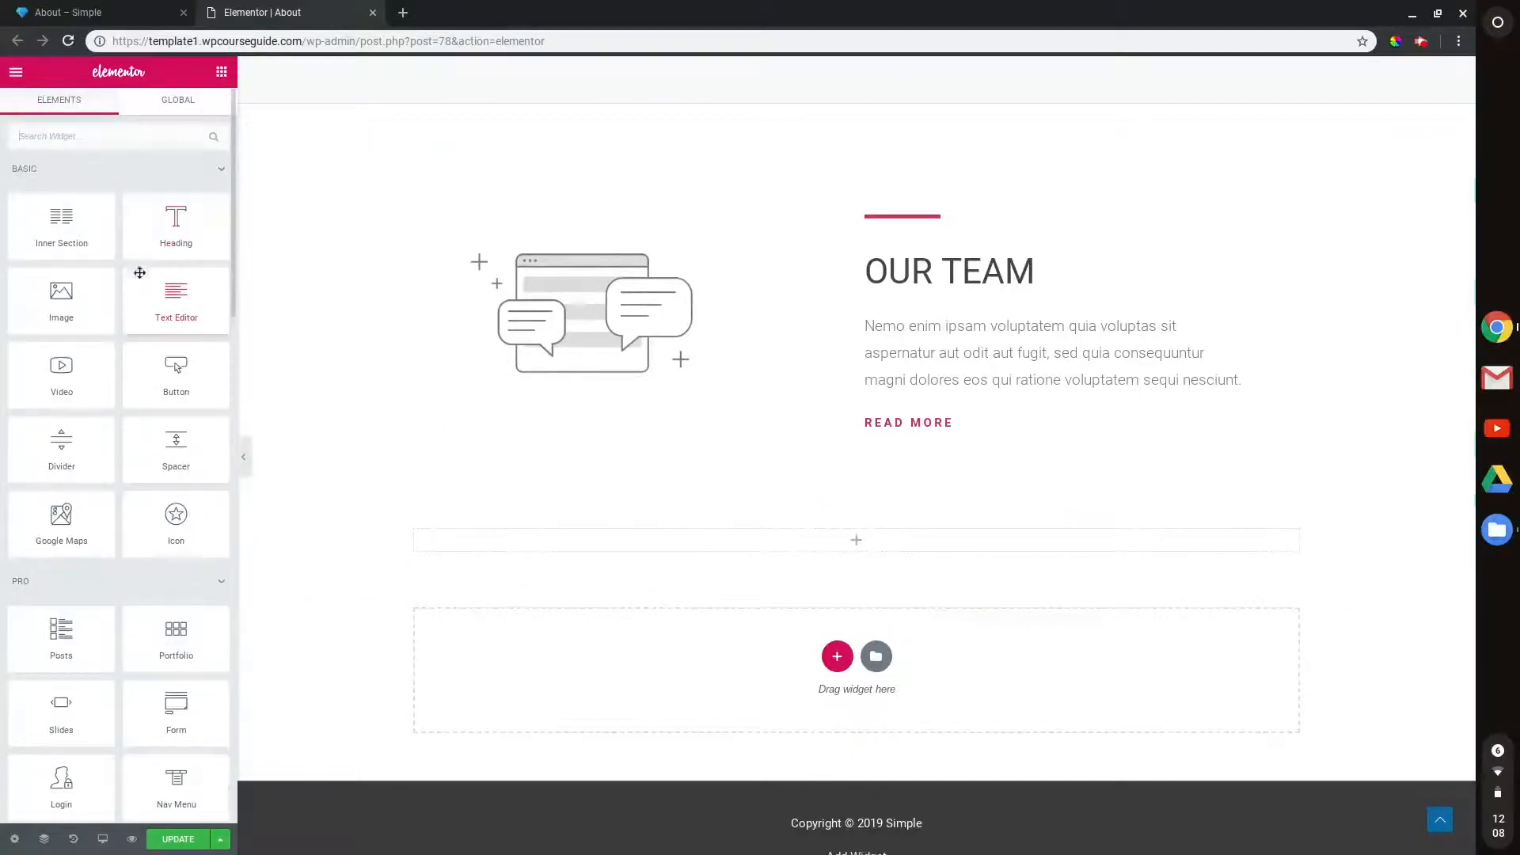
drag(91, 290, 654, 546)
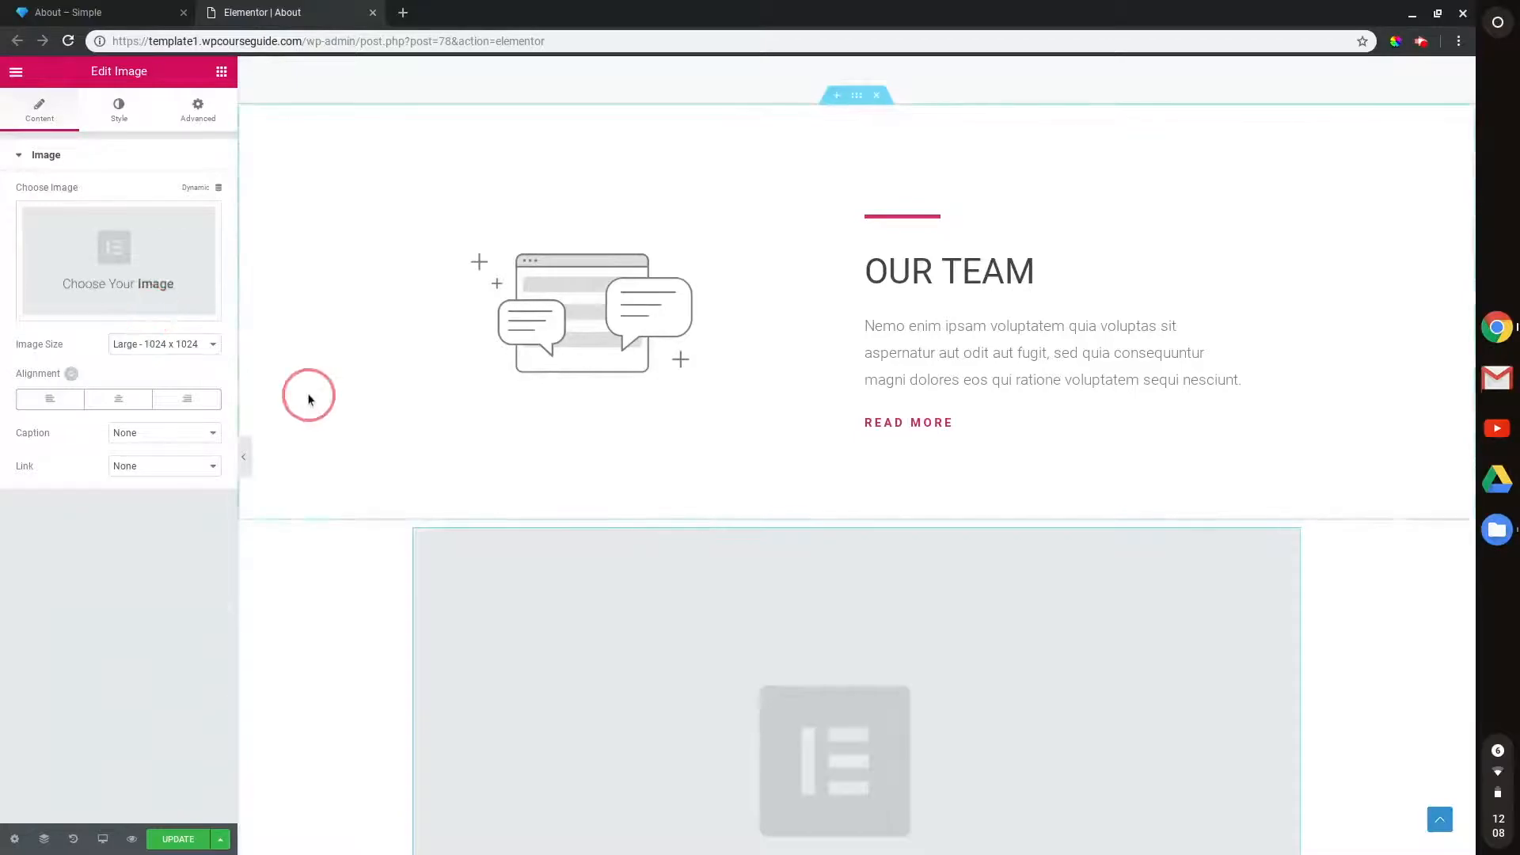
Insert the black rocket picture from the media library into the Image widget.
click(87, 226)
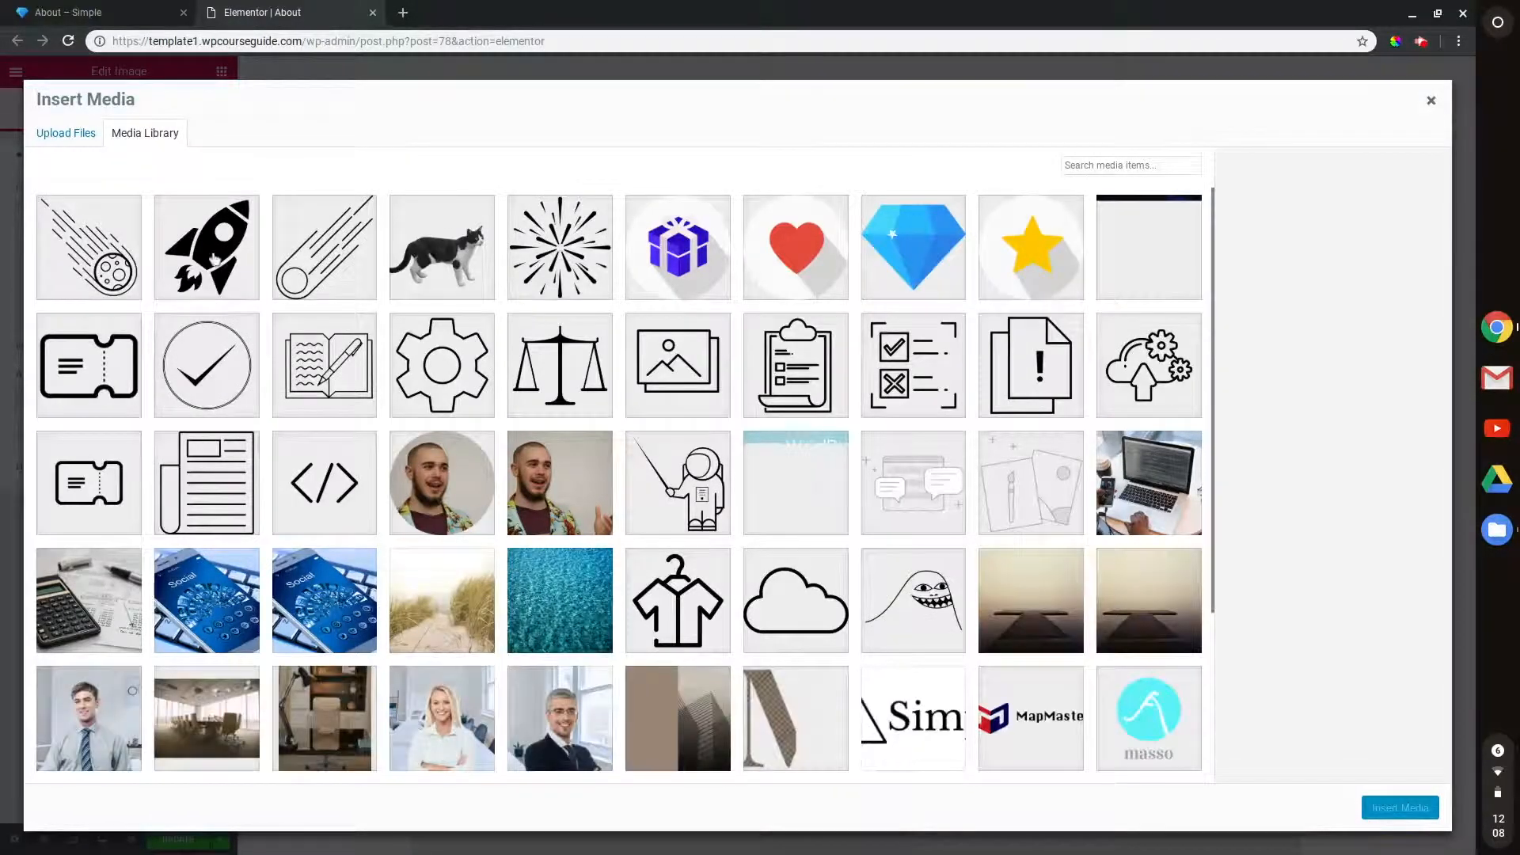
click(240, 255)
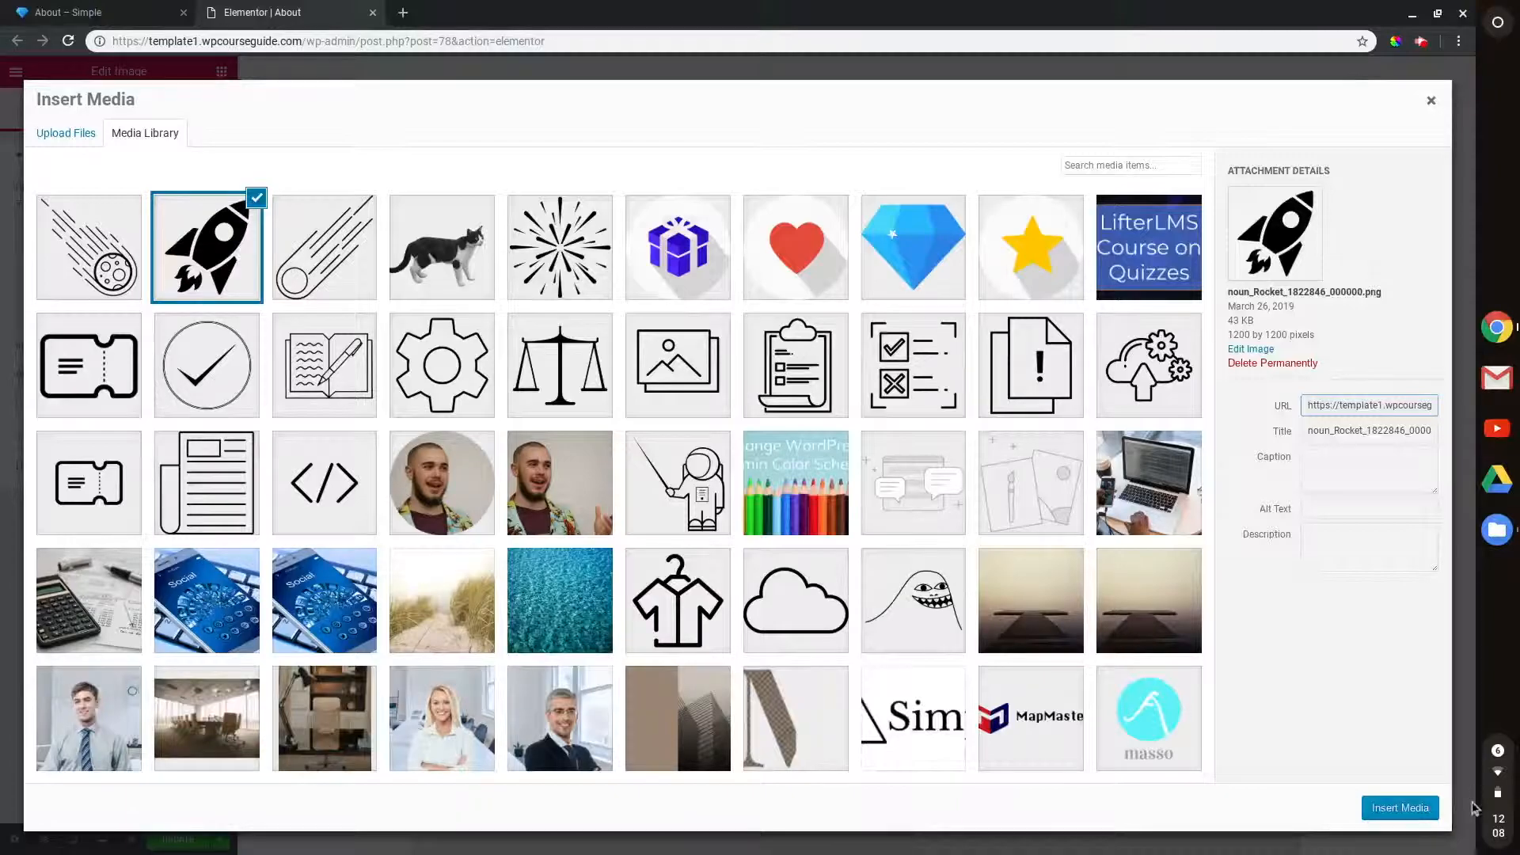
click(1399, 807)
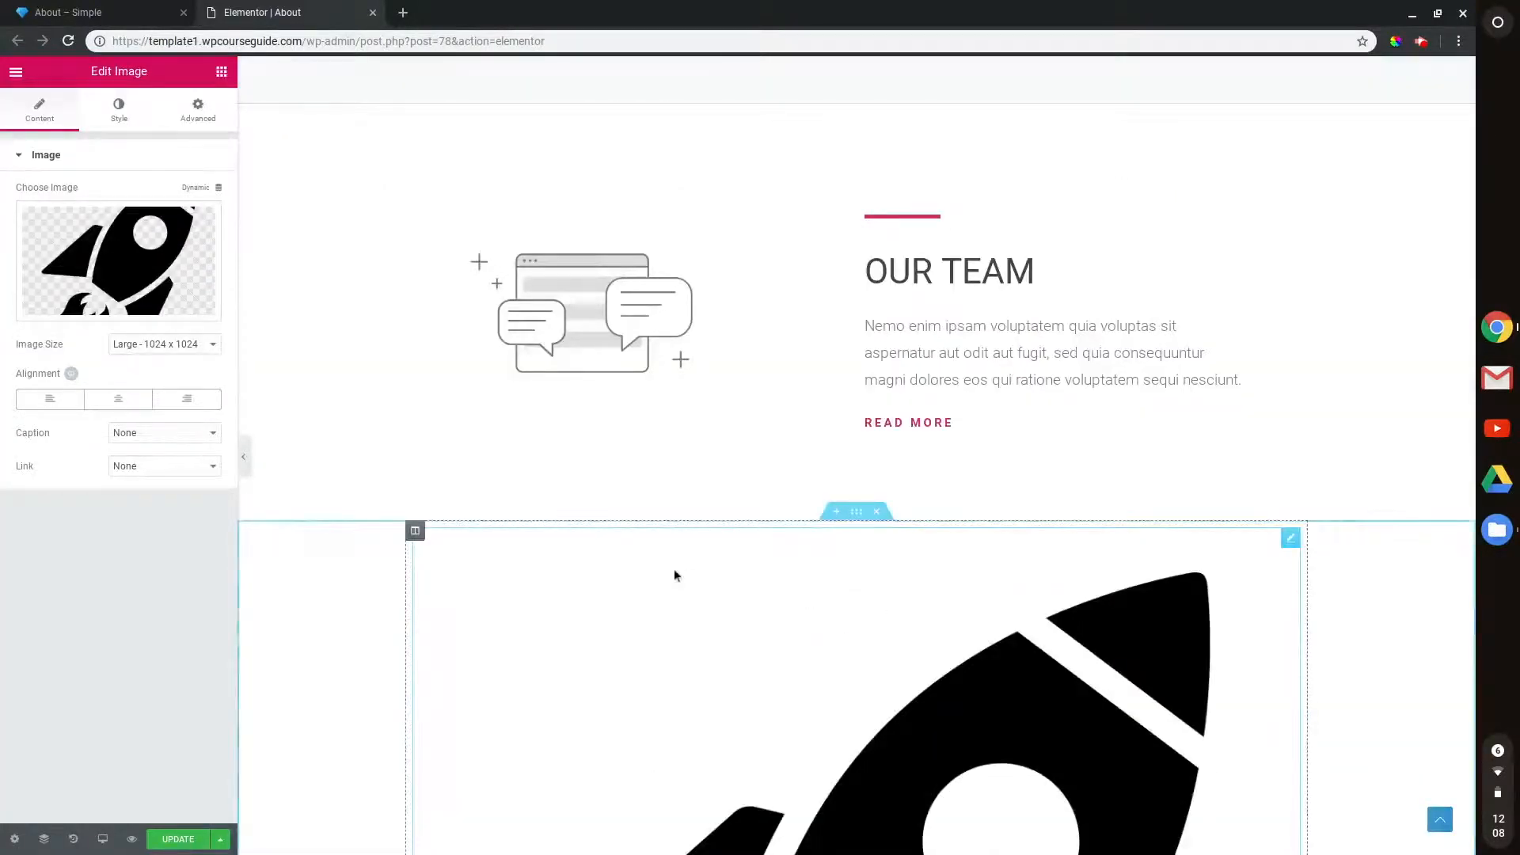
Reduce the rocket image's width to 11%.
scroll(674, 575, down, 1)
click(119, 109)
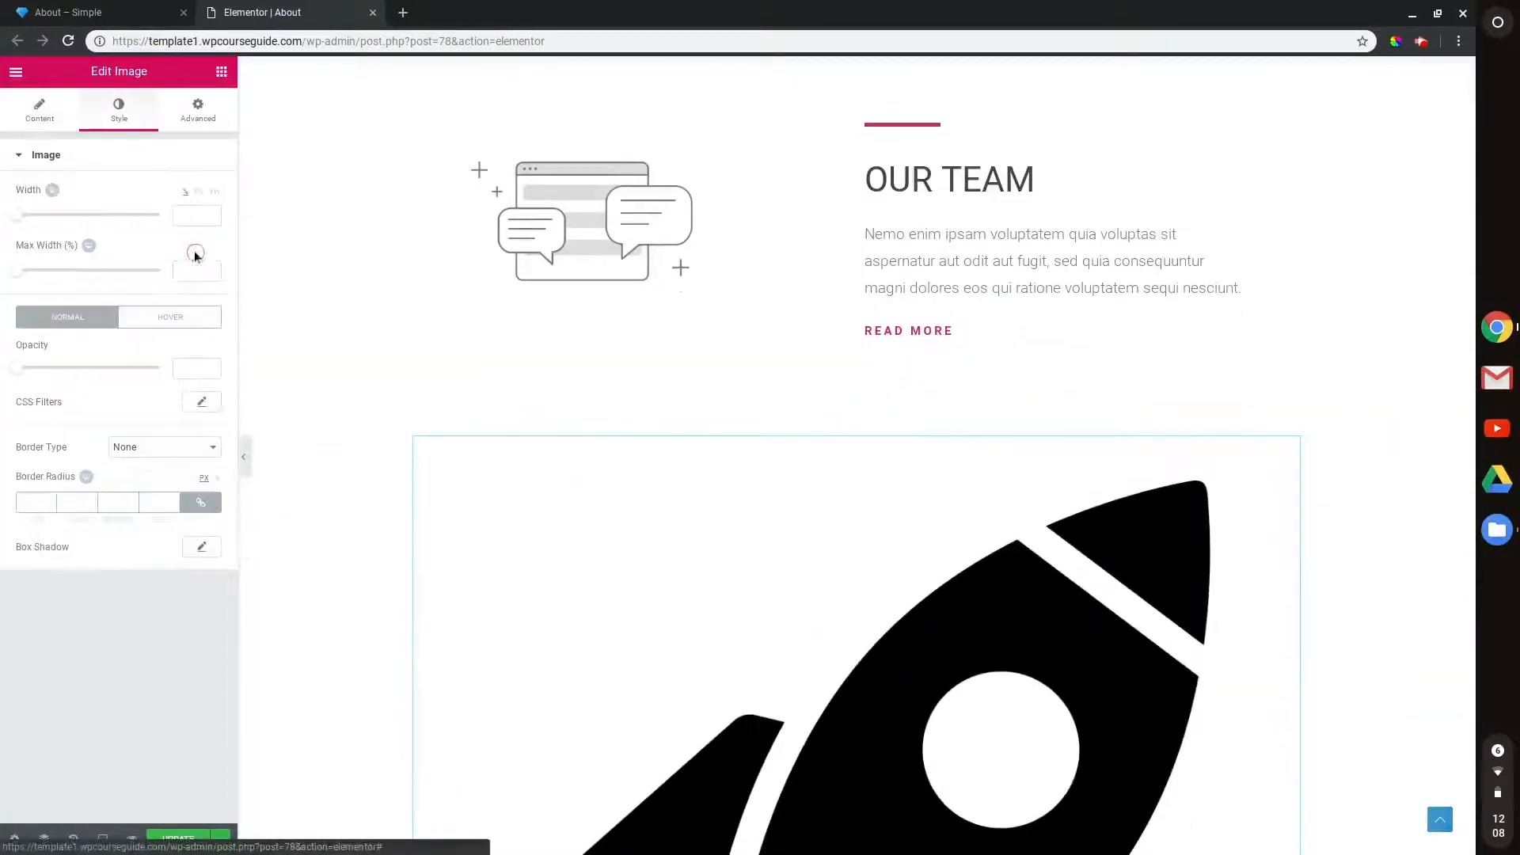
click(44, 218)
mouse_move(31, 219)
mouse_down()
mouse_move(65, 217)
mouse_move(29, 215)
mouse_up()
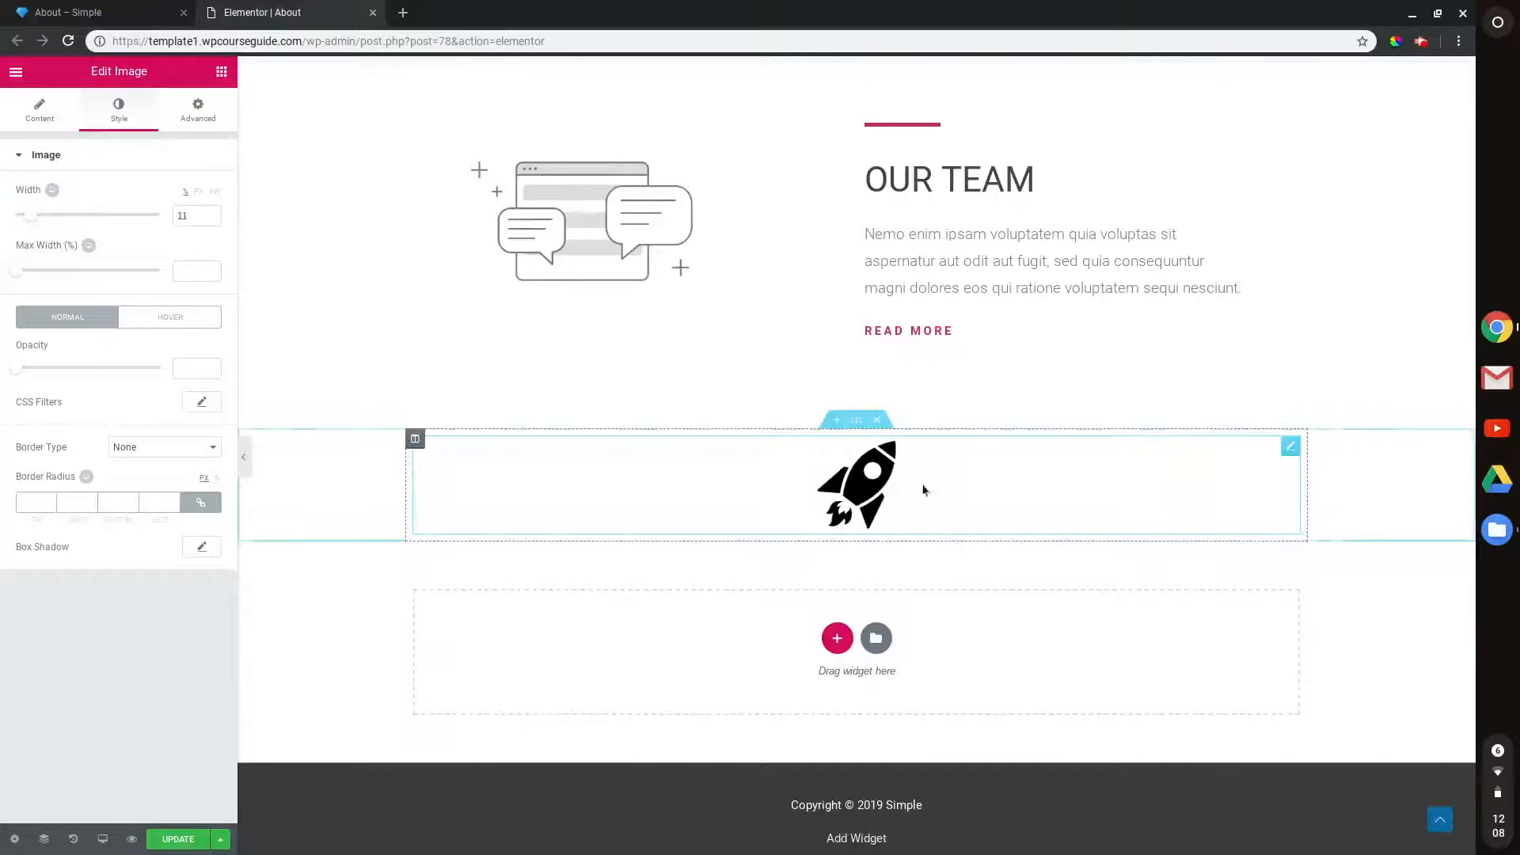
Move the rocket section up between the Our Mission and Our Team sections.
click(853, 431)
drag(853, 430, 815, 207)
scroll(793, 241, up, 6)
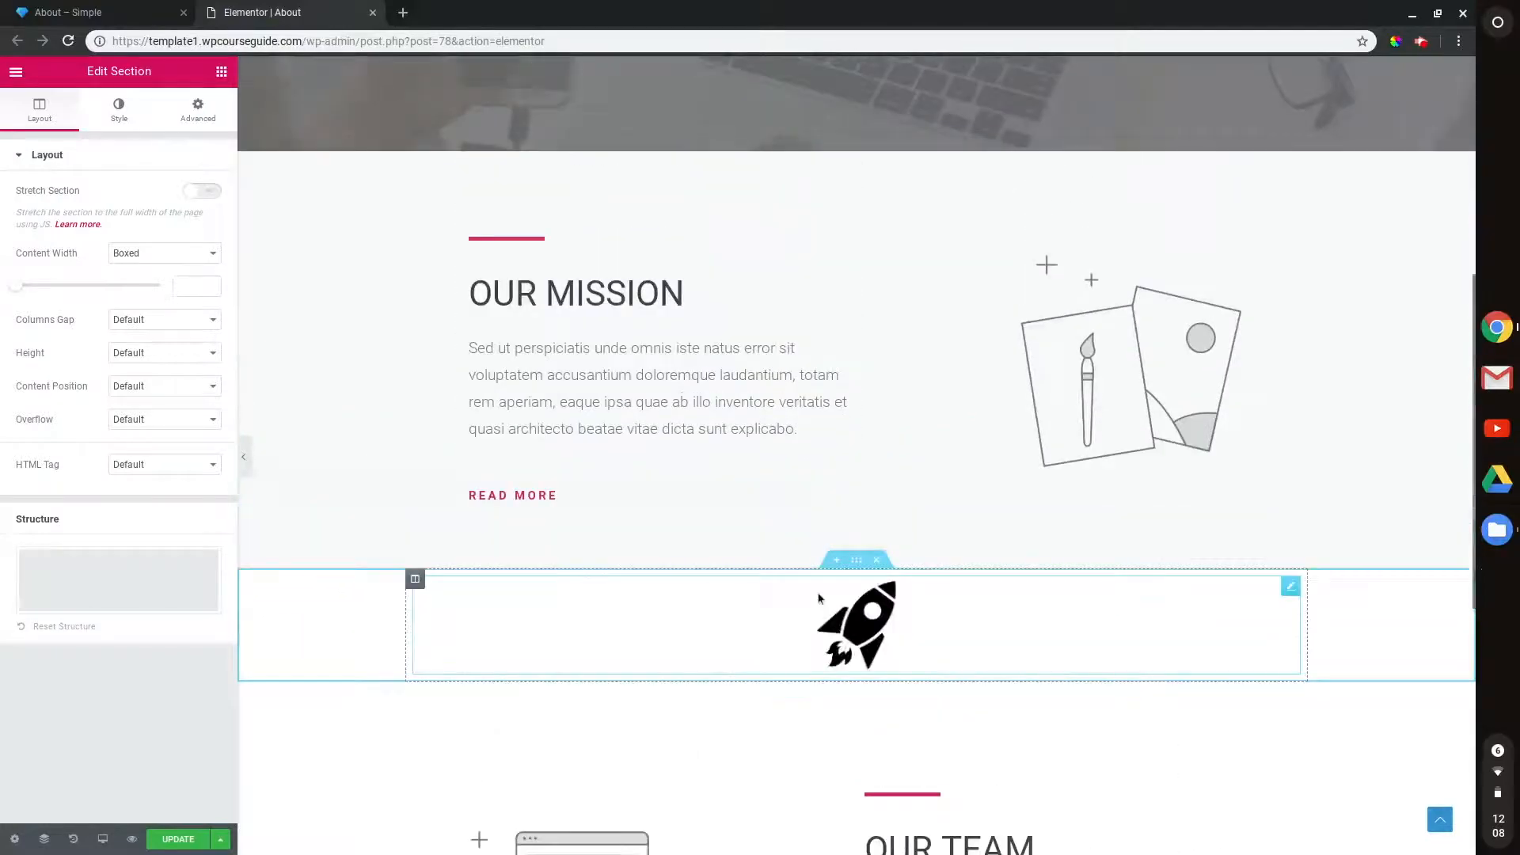
Turn on scrolling effects for the rocket image, enable Vertical Scroll with direction Up, and preview it on the page.
click(667, 609)
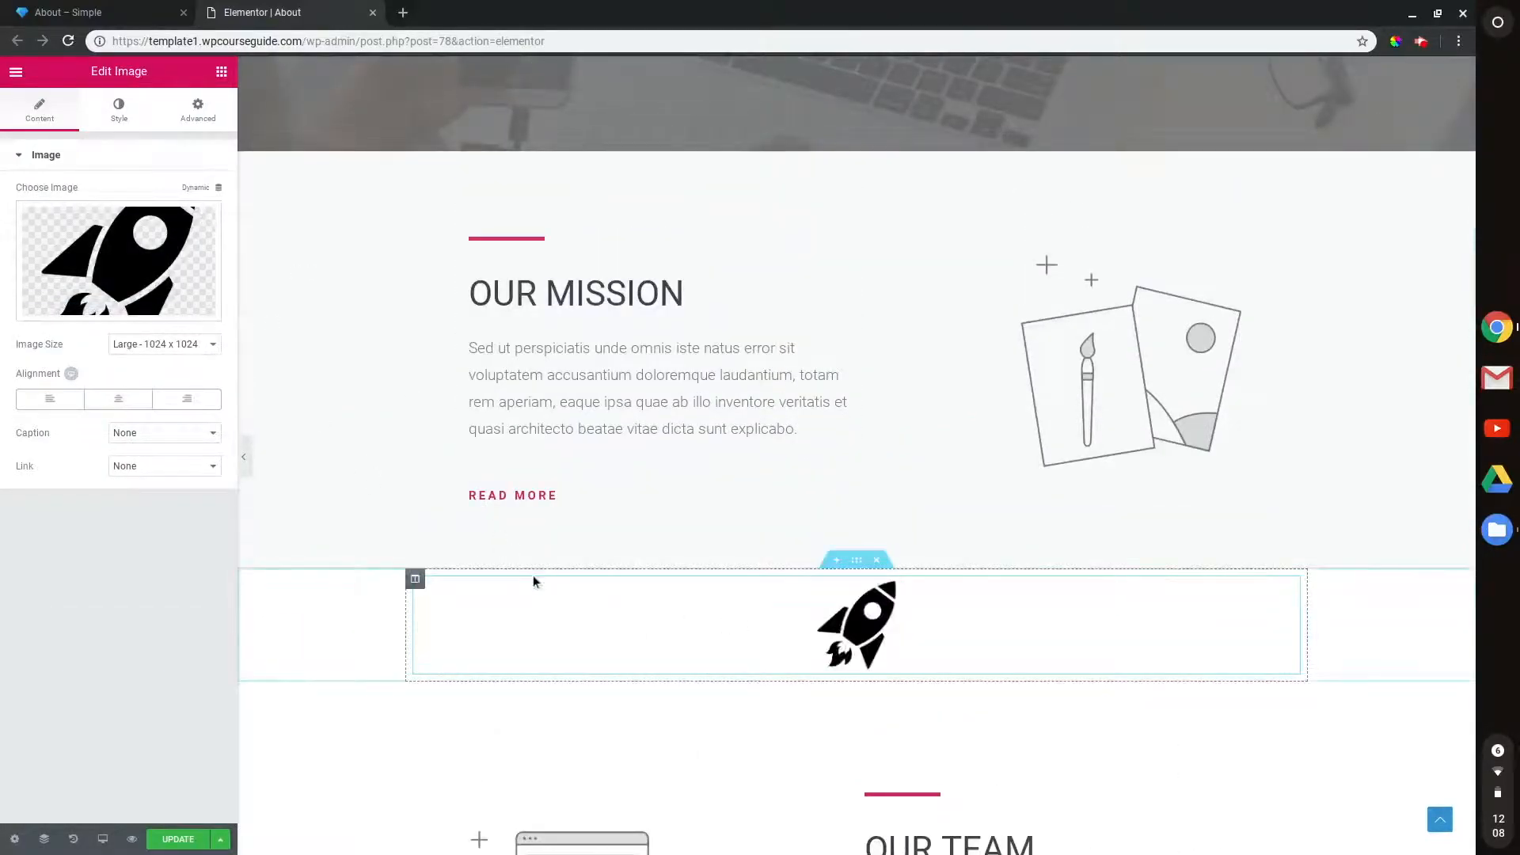
click(198, 110)
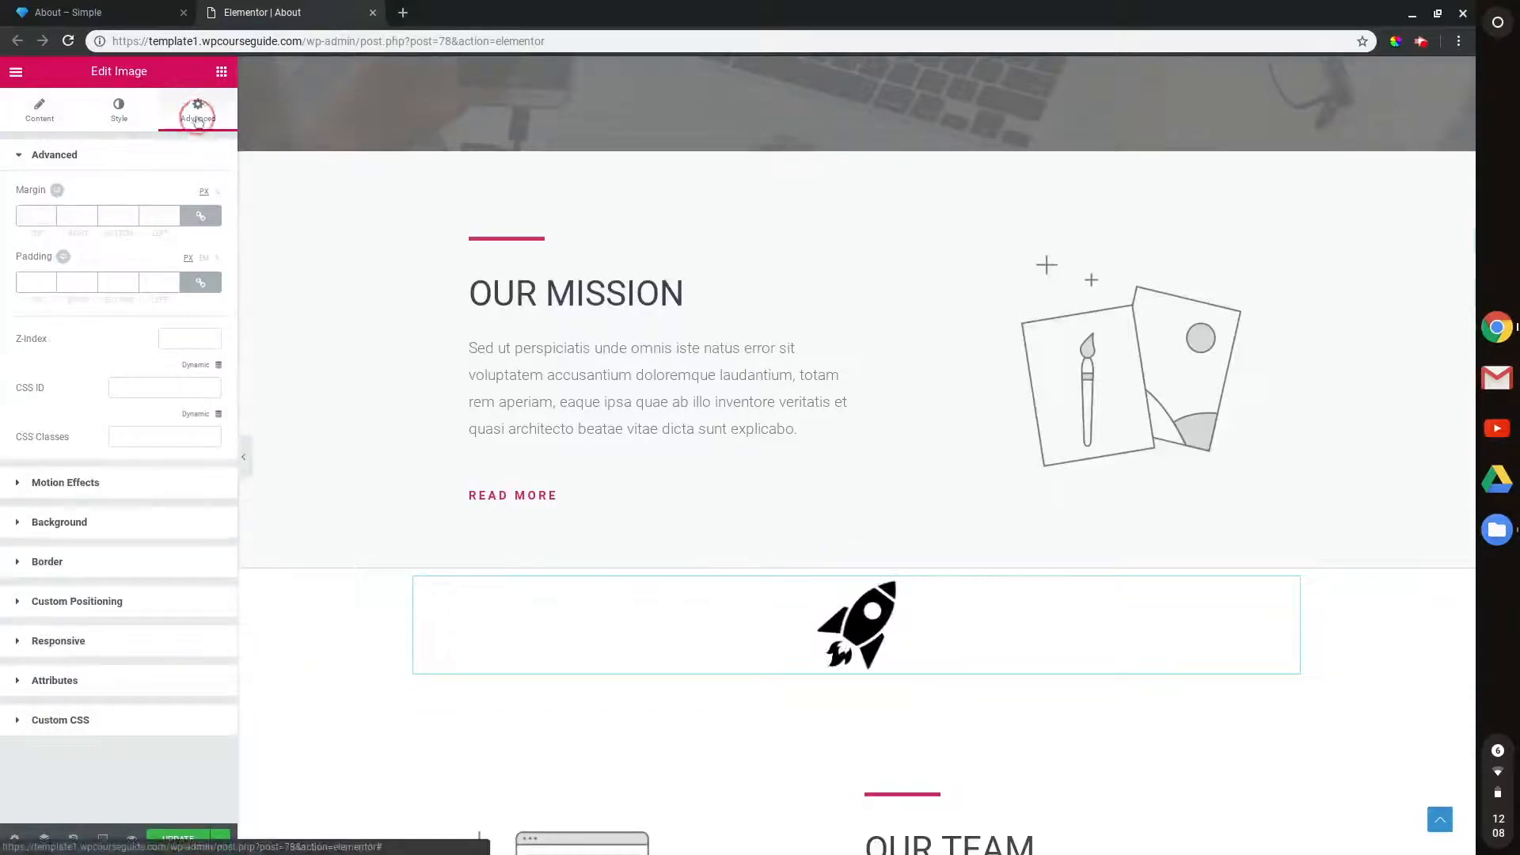
click(52, 482)
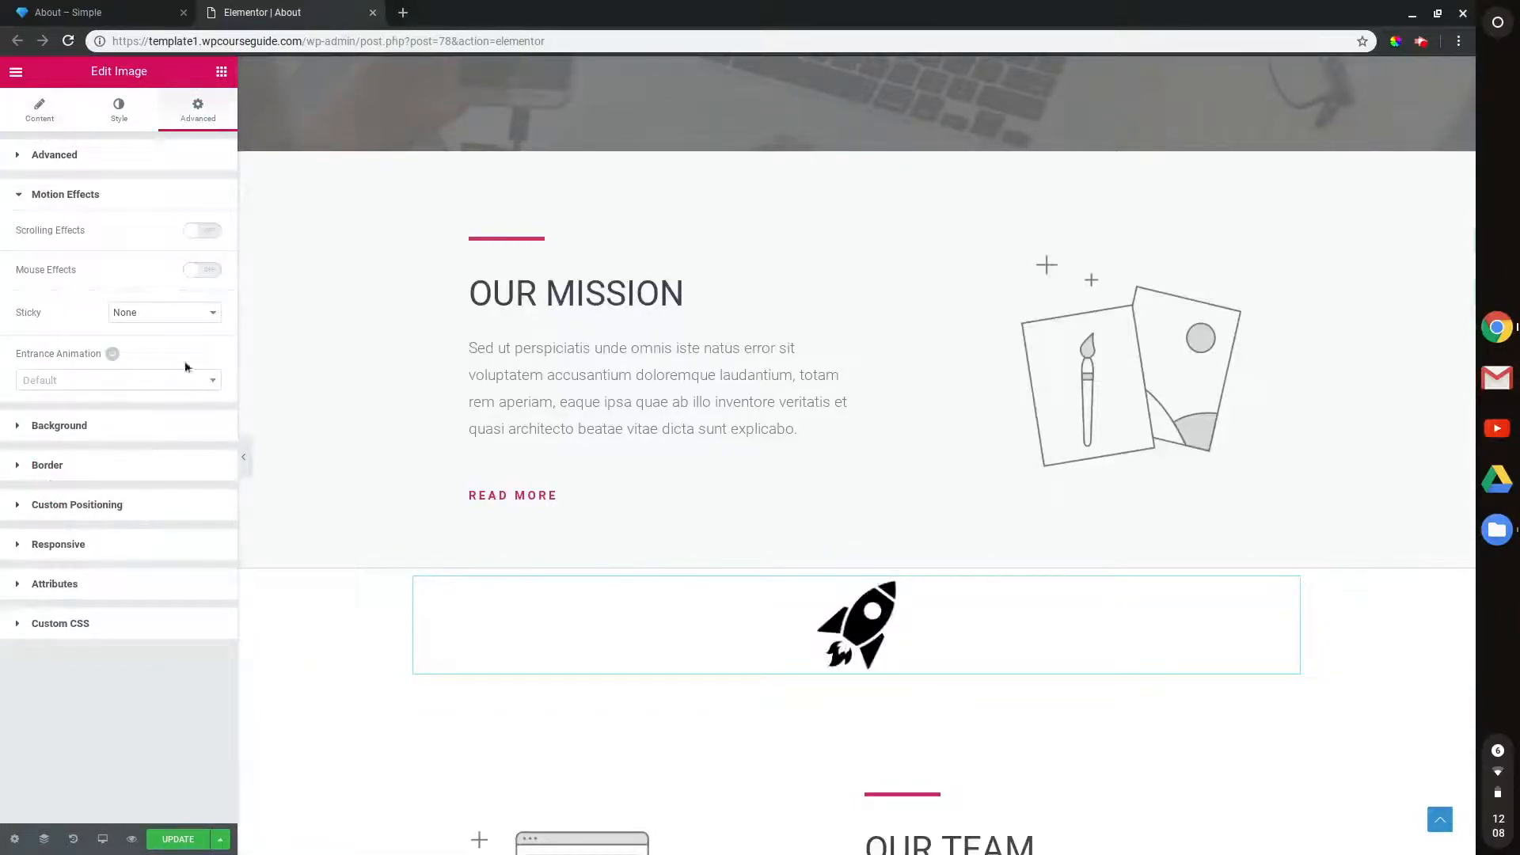
click(208, 234)
click(191, 264)
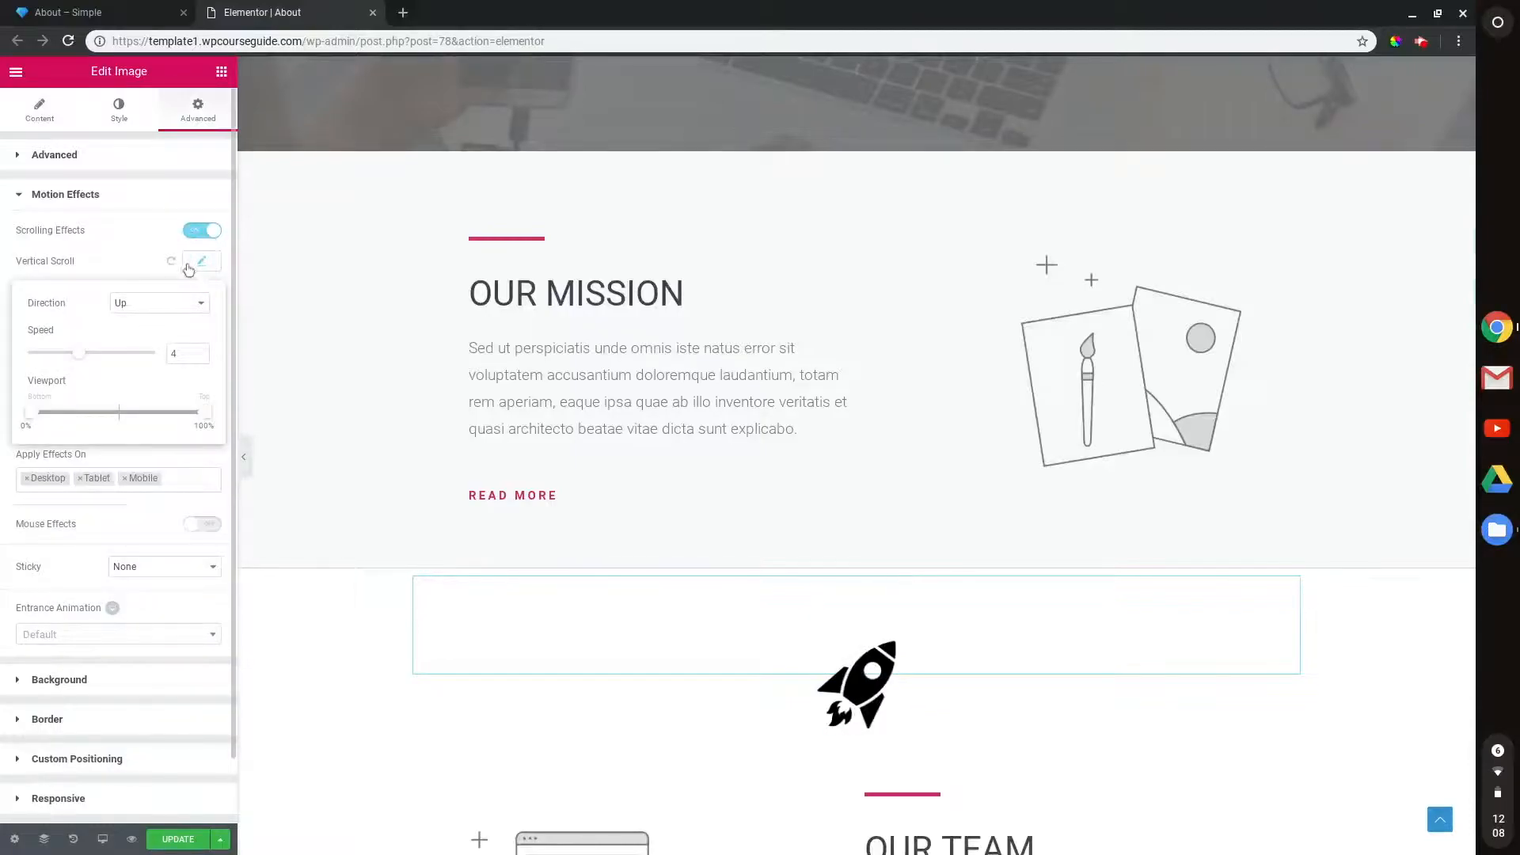
scroll(535, 363, down, 2)
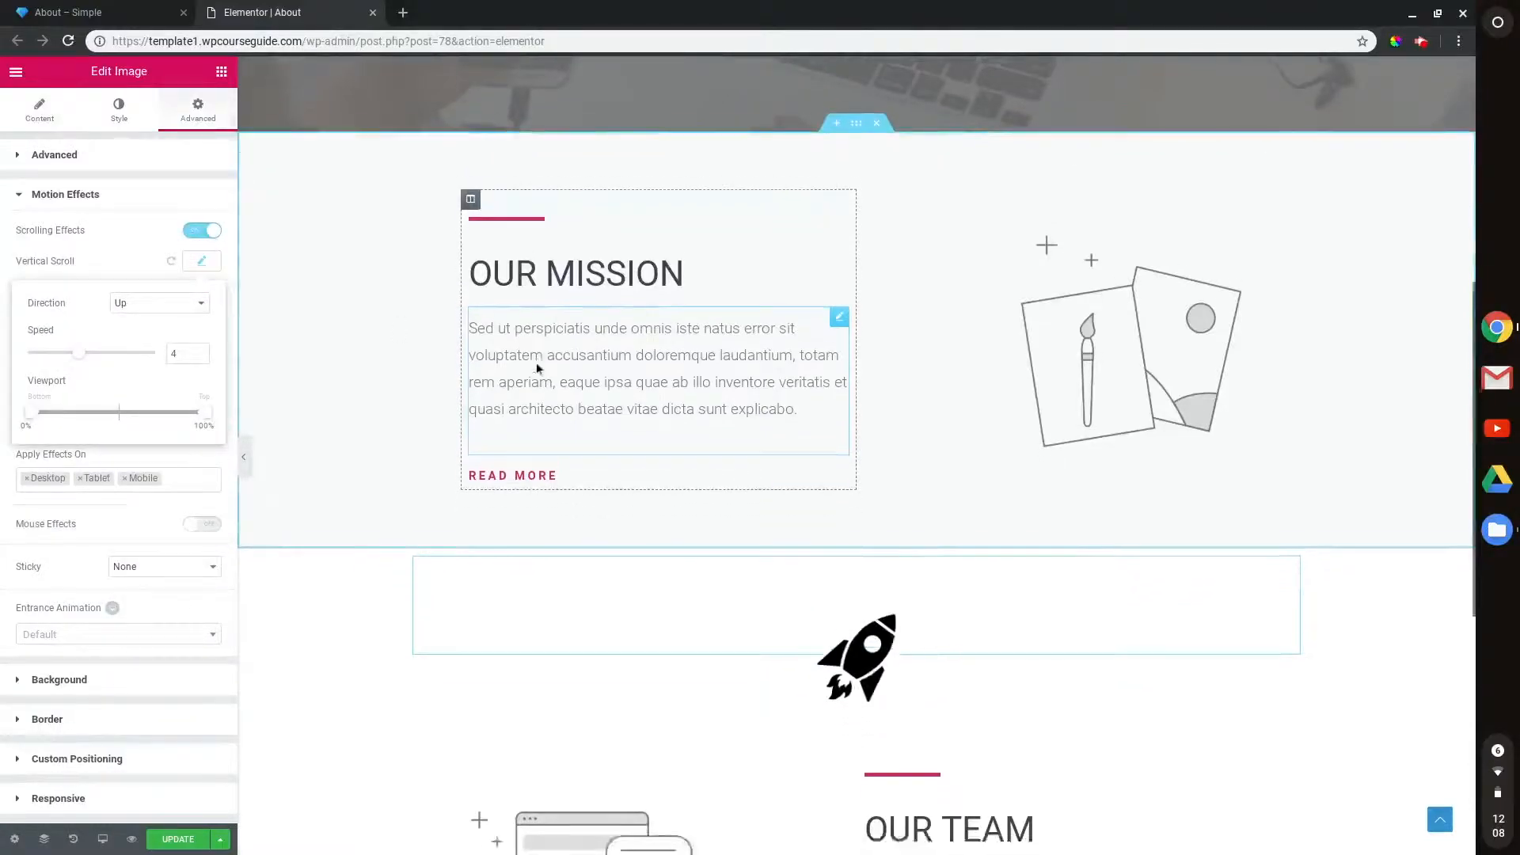
scroll(535, 362, up, 2)
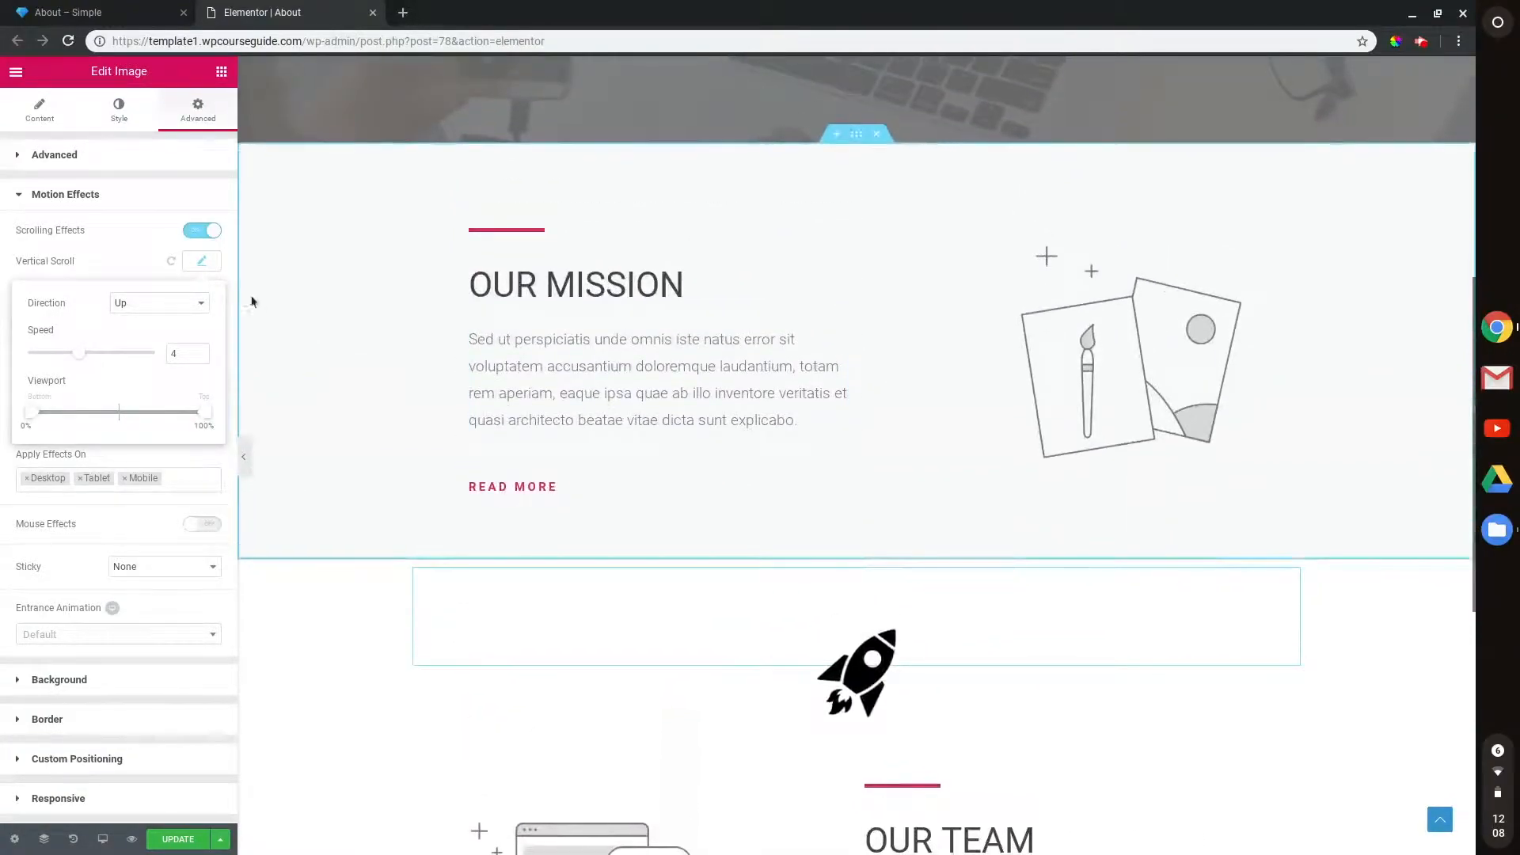
Set the rocket image's Vertical Scroll speed to 6.
click(210, 266)
click(199, 269)
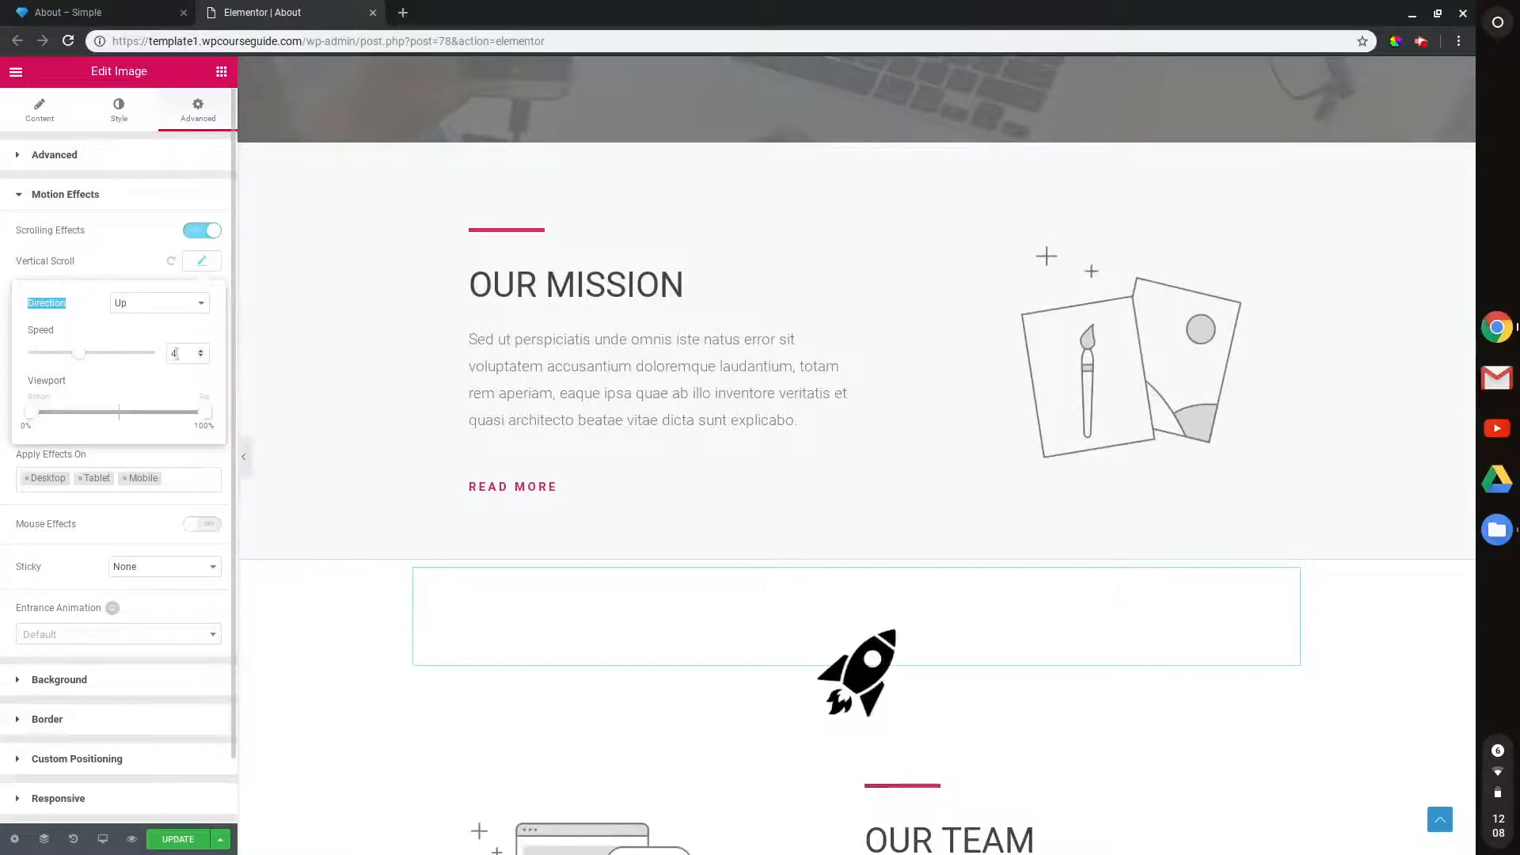
key(BackSpace)
text(6)
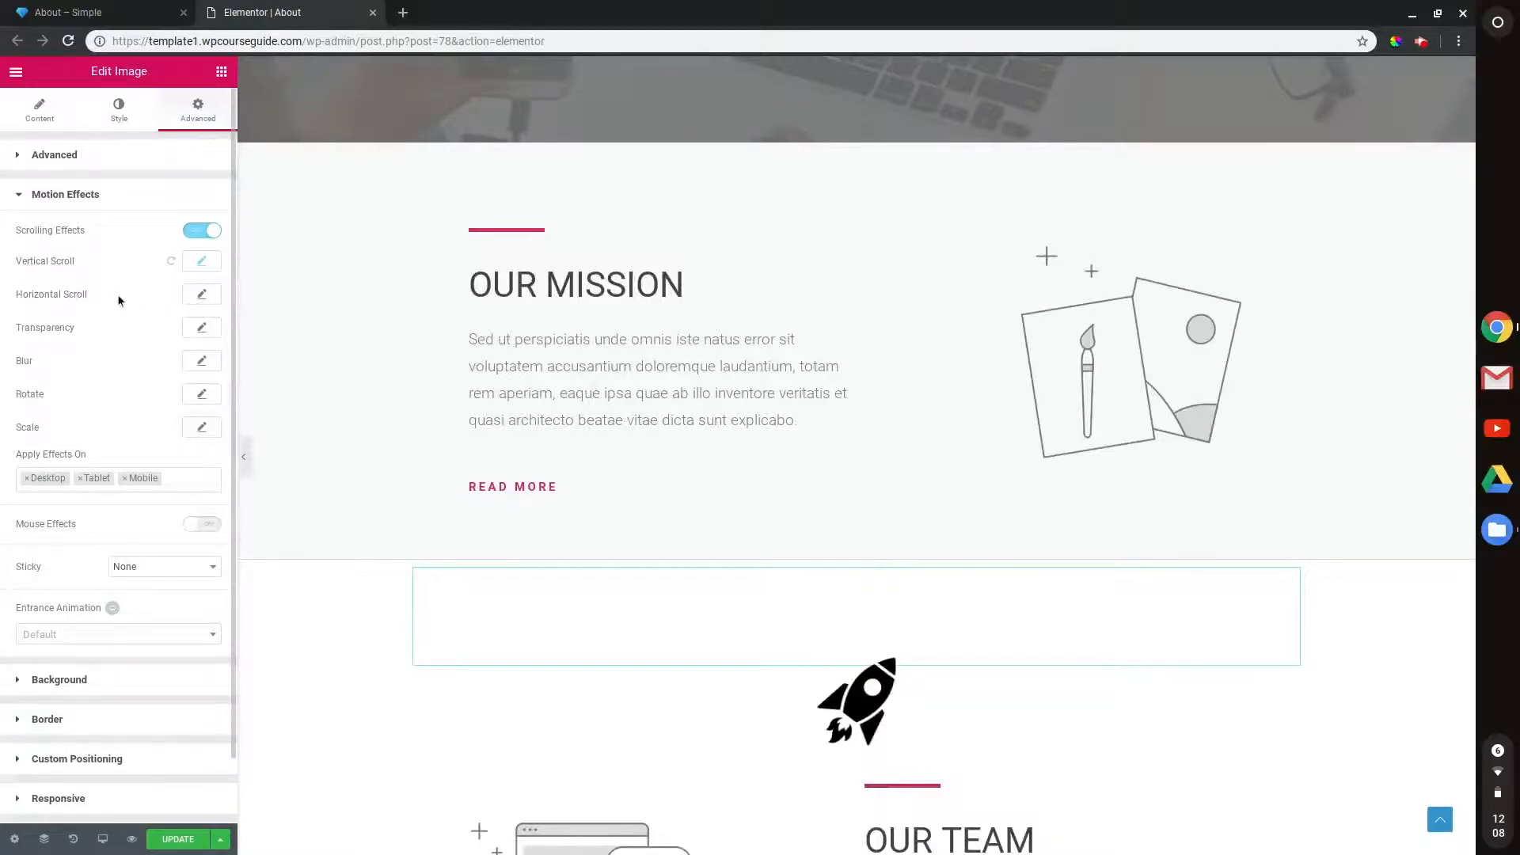
Enable Horizontal Scroll for the rocket image with direction To Right and preview the motion on the page.
click(200, 295)
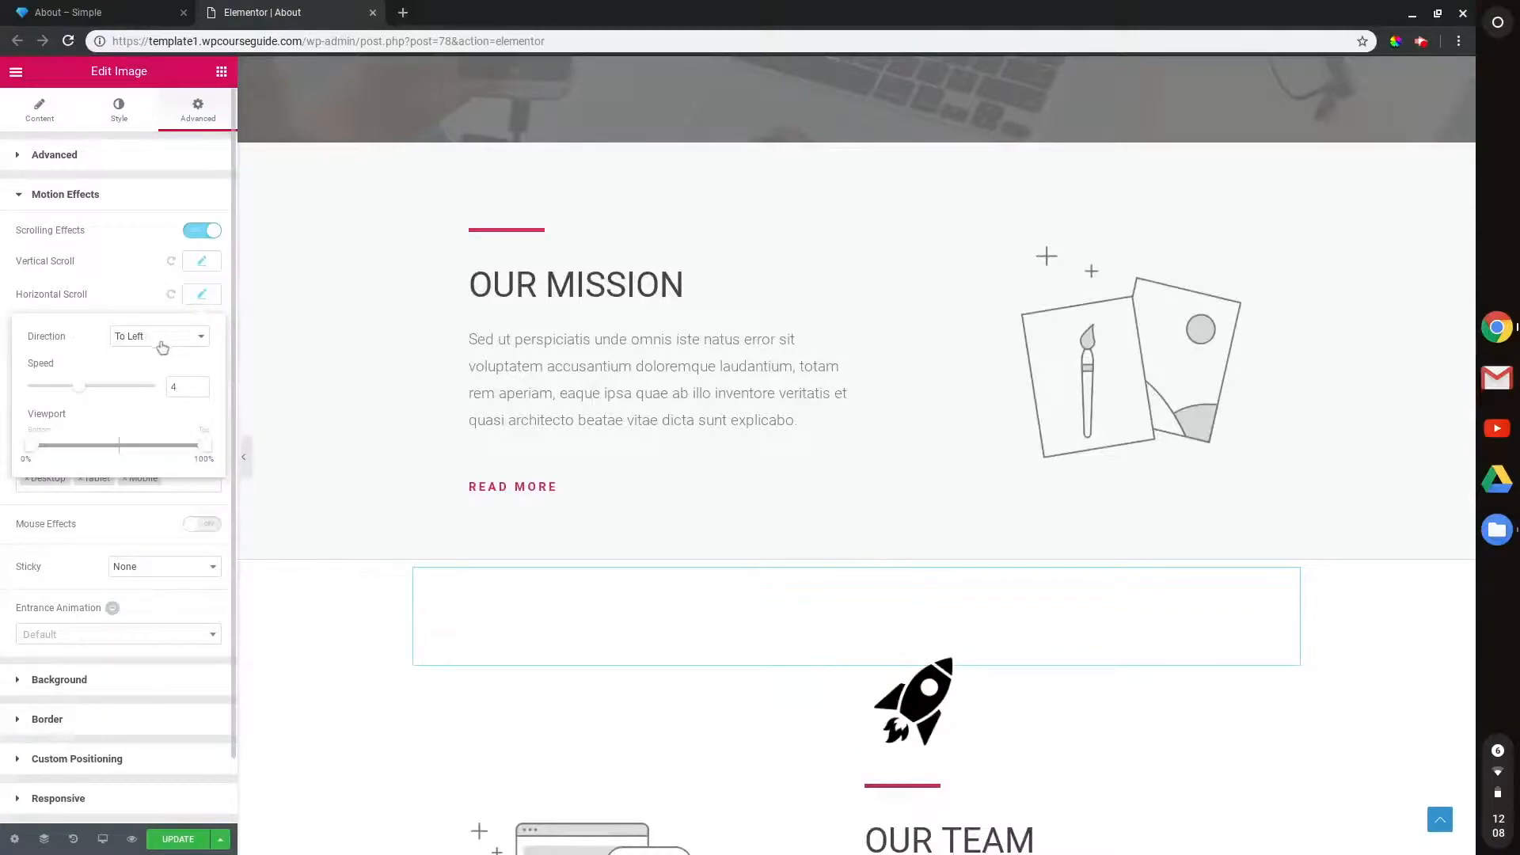
scroll(497, 426, down, 2)
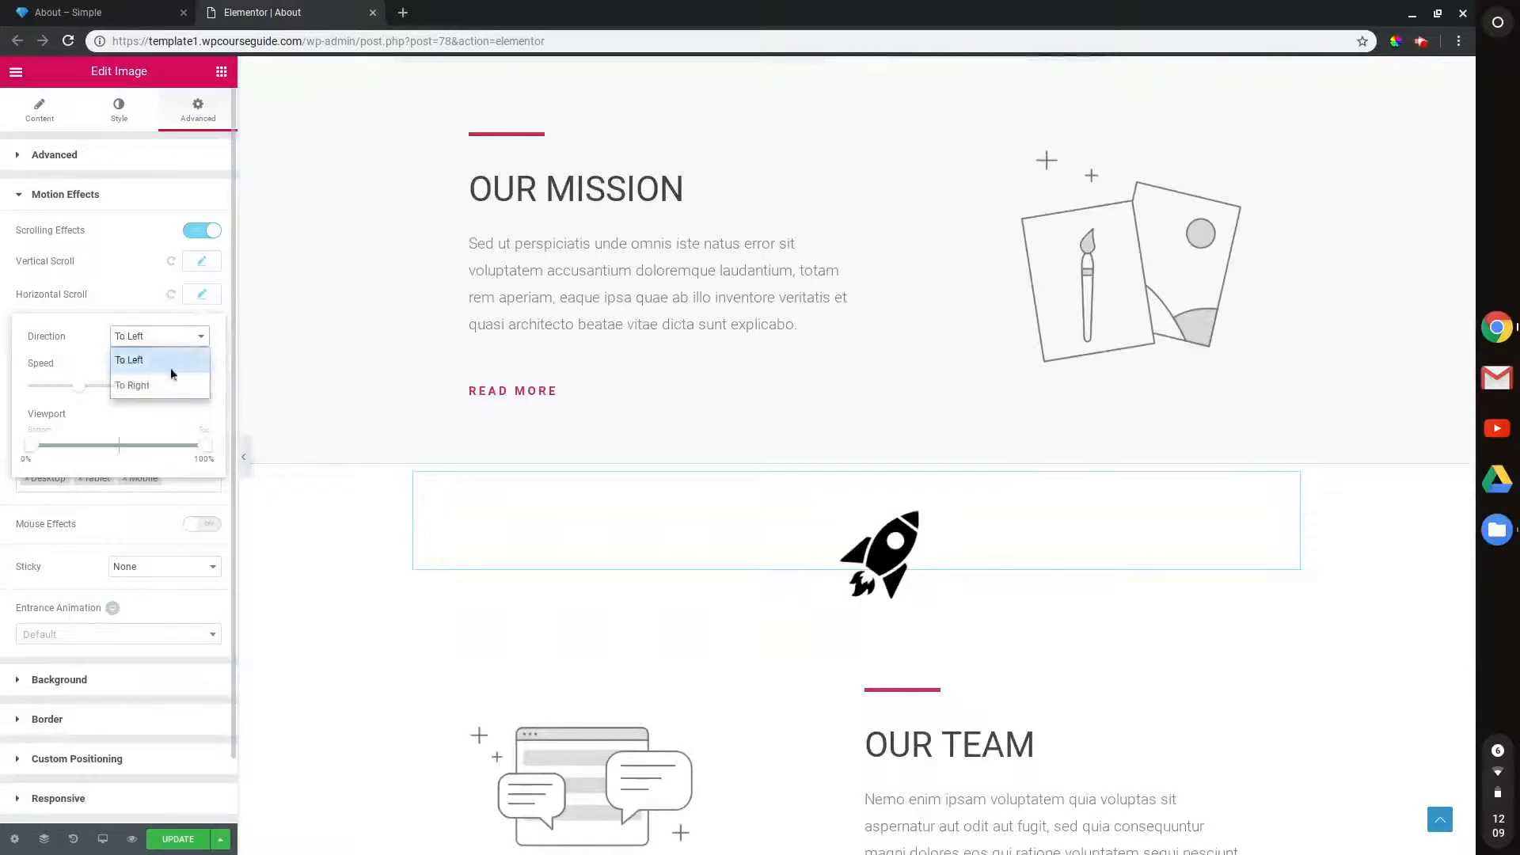
click(150, 385)
scroll(559, 358, down, 4)
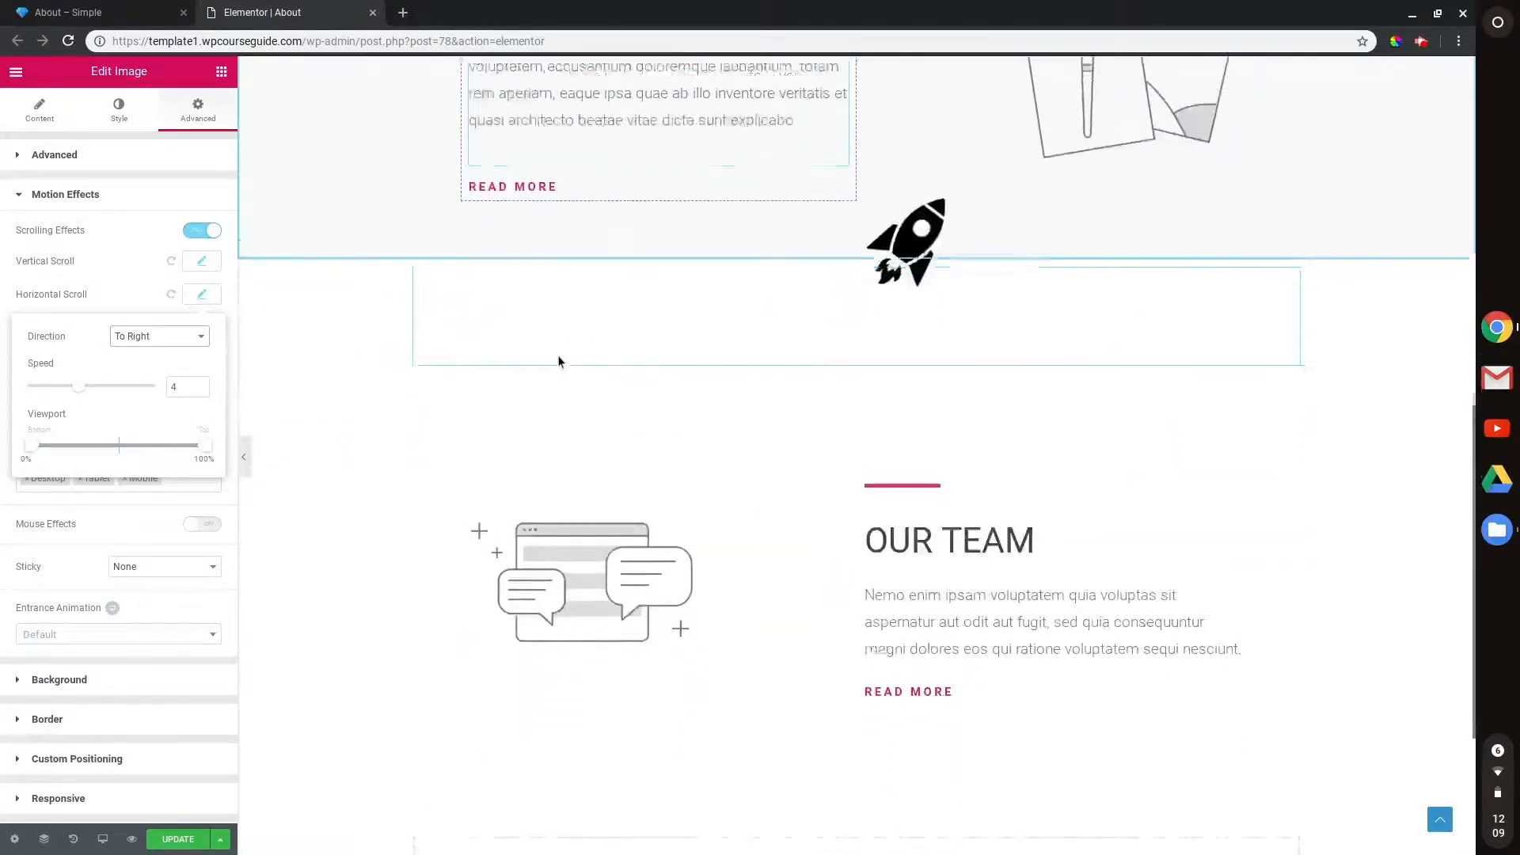
scroll(559, 362, up, 4)
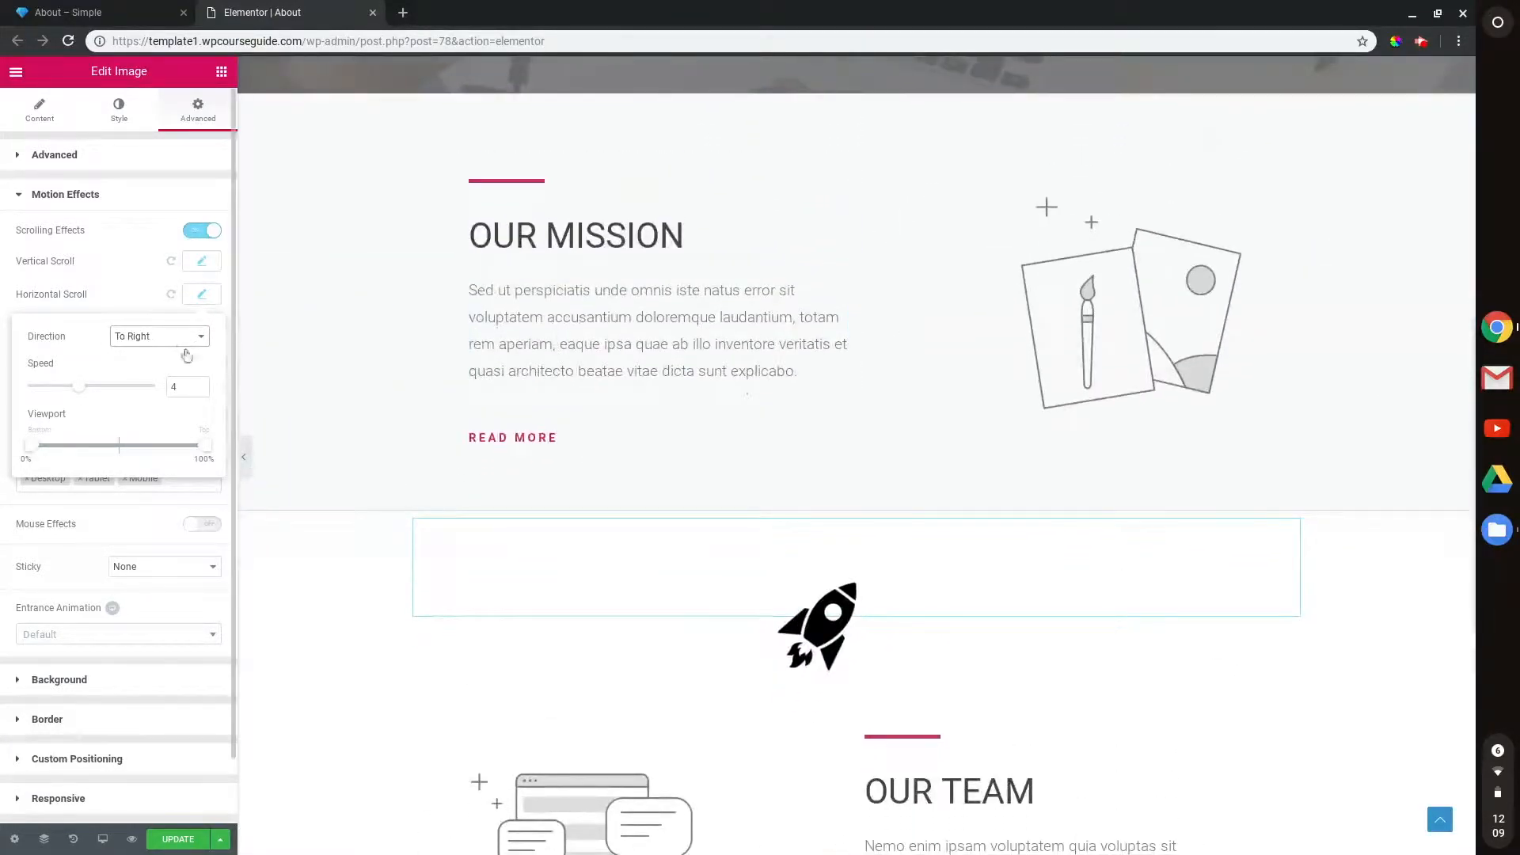
Set the rocket's Horizontal Scroll speed to 6, preview the motion, and hide the editing panel.
scroll(512, 329, down, 3)
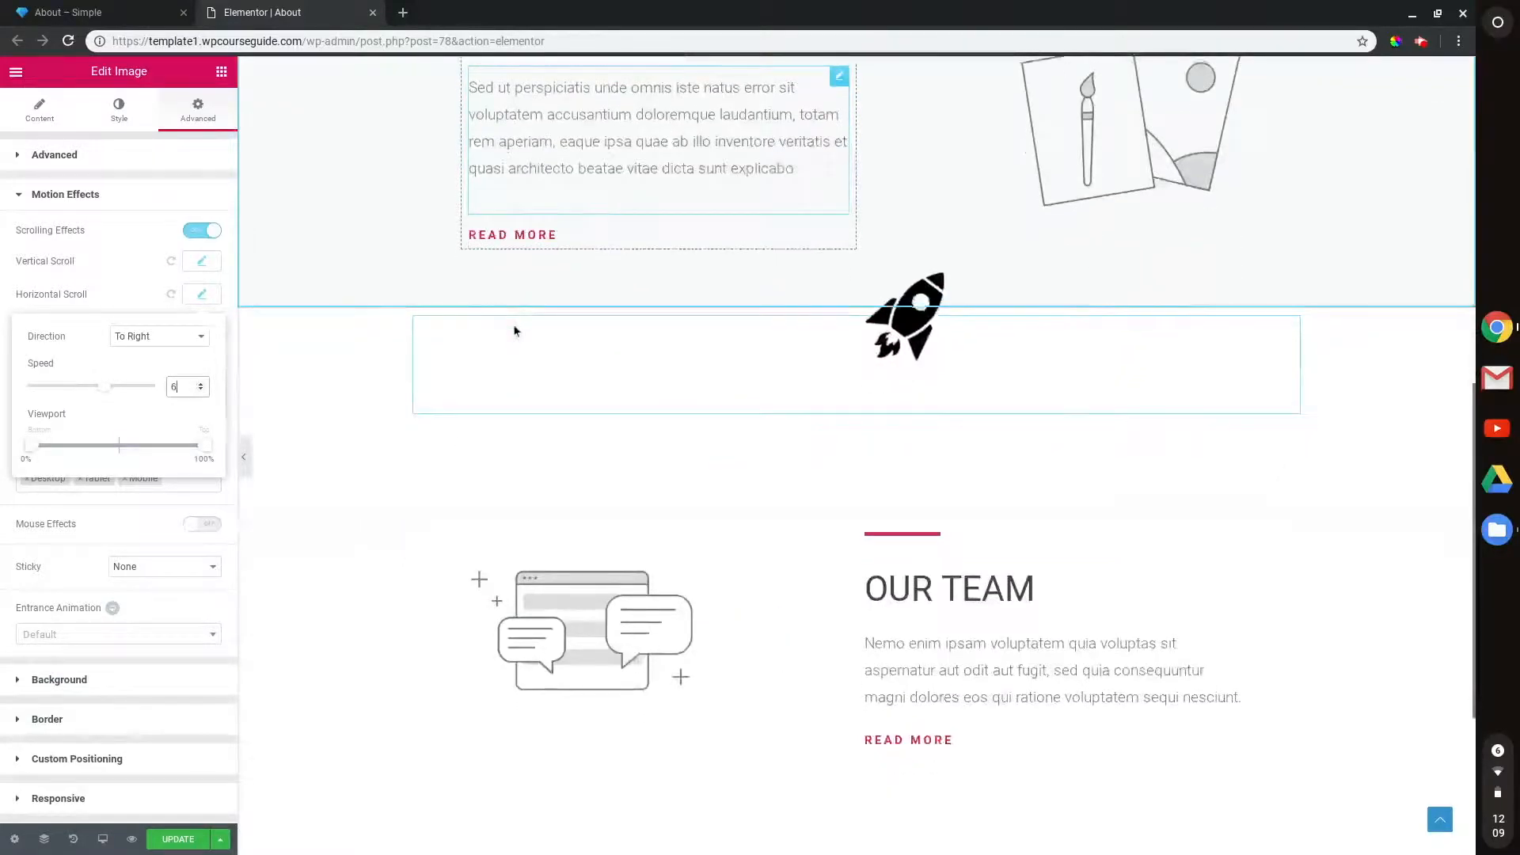
scroll(512, 329, up, 4)
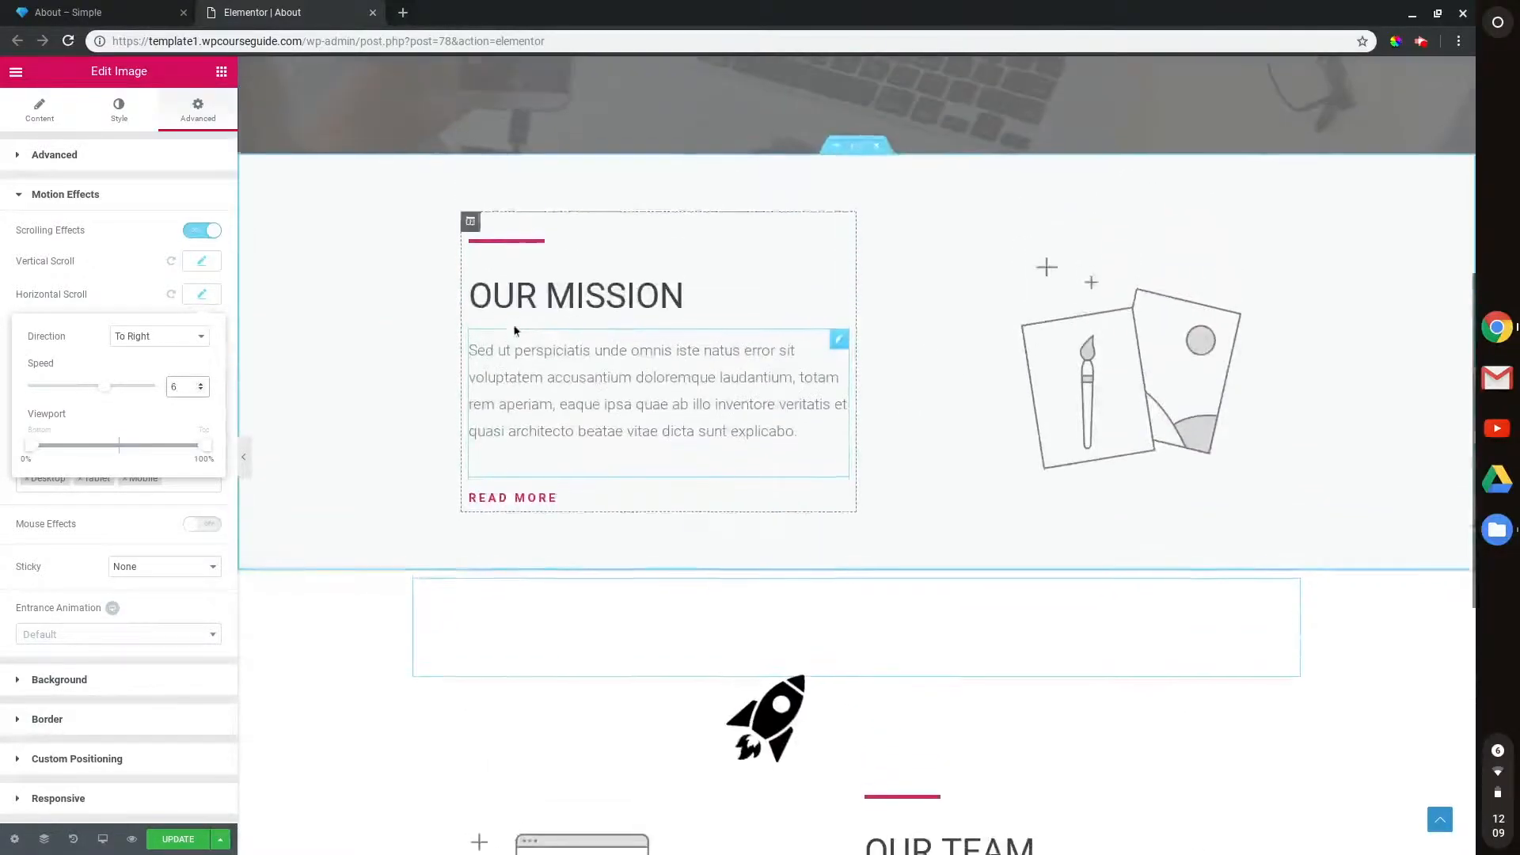
click(244, 467)
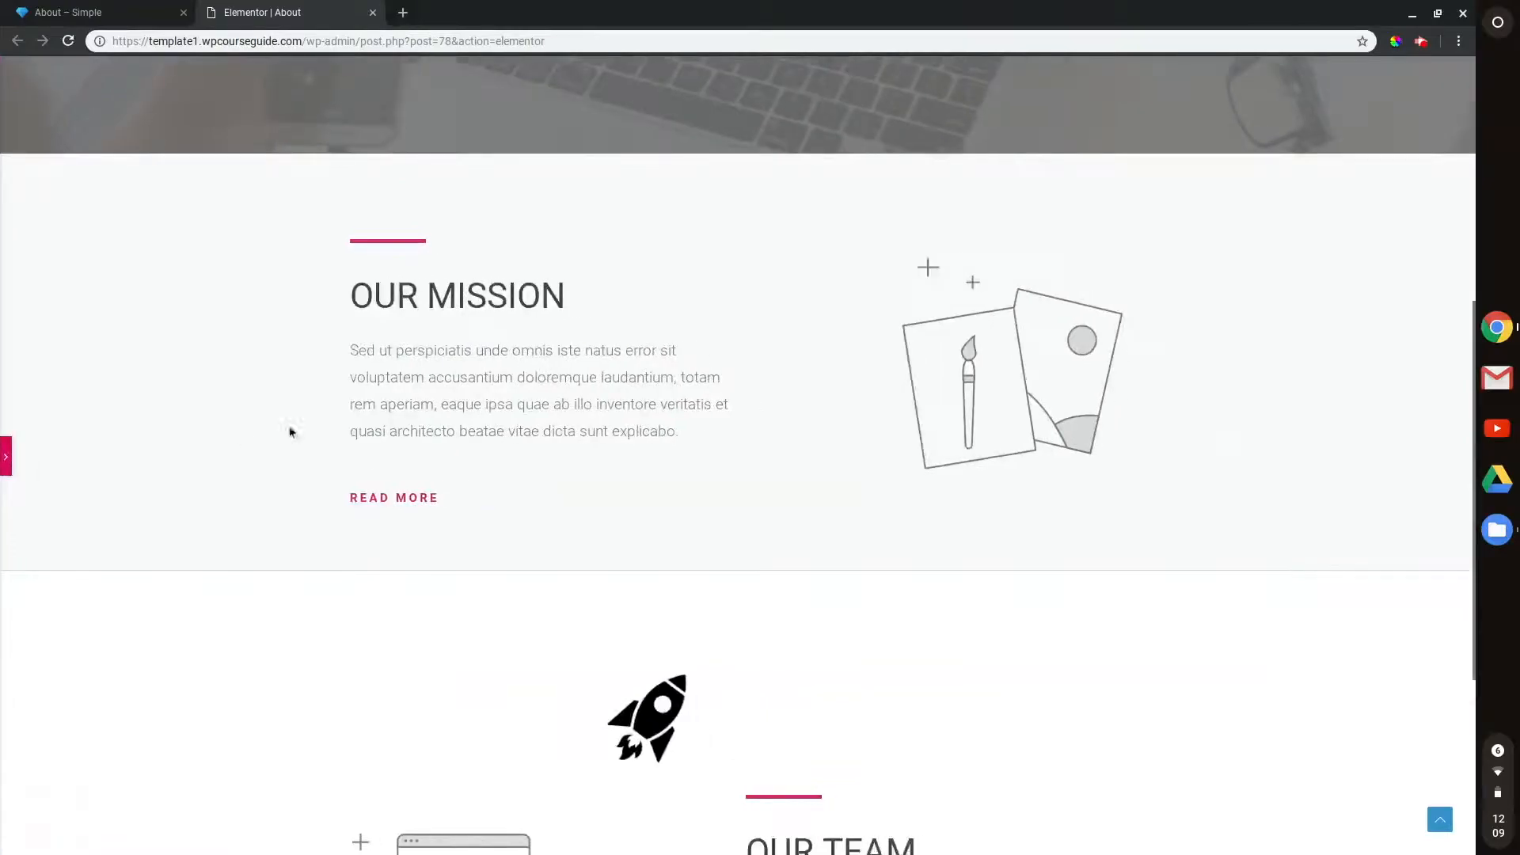
Examine how the rocket flies diagonally across the full-width page in both scroll directions.
scroll(764, 419, up, 3)
scroll(762, 415, up, 4)
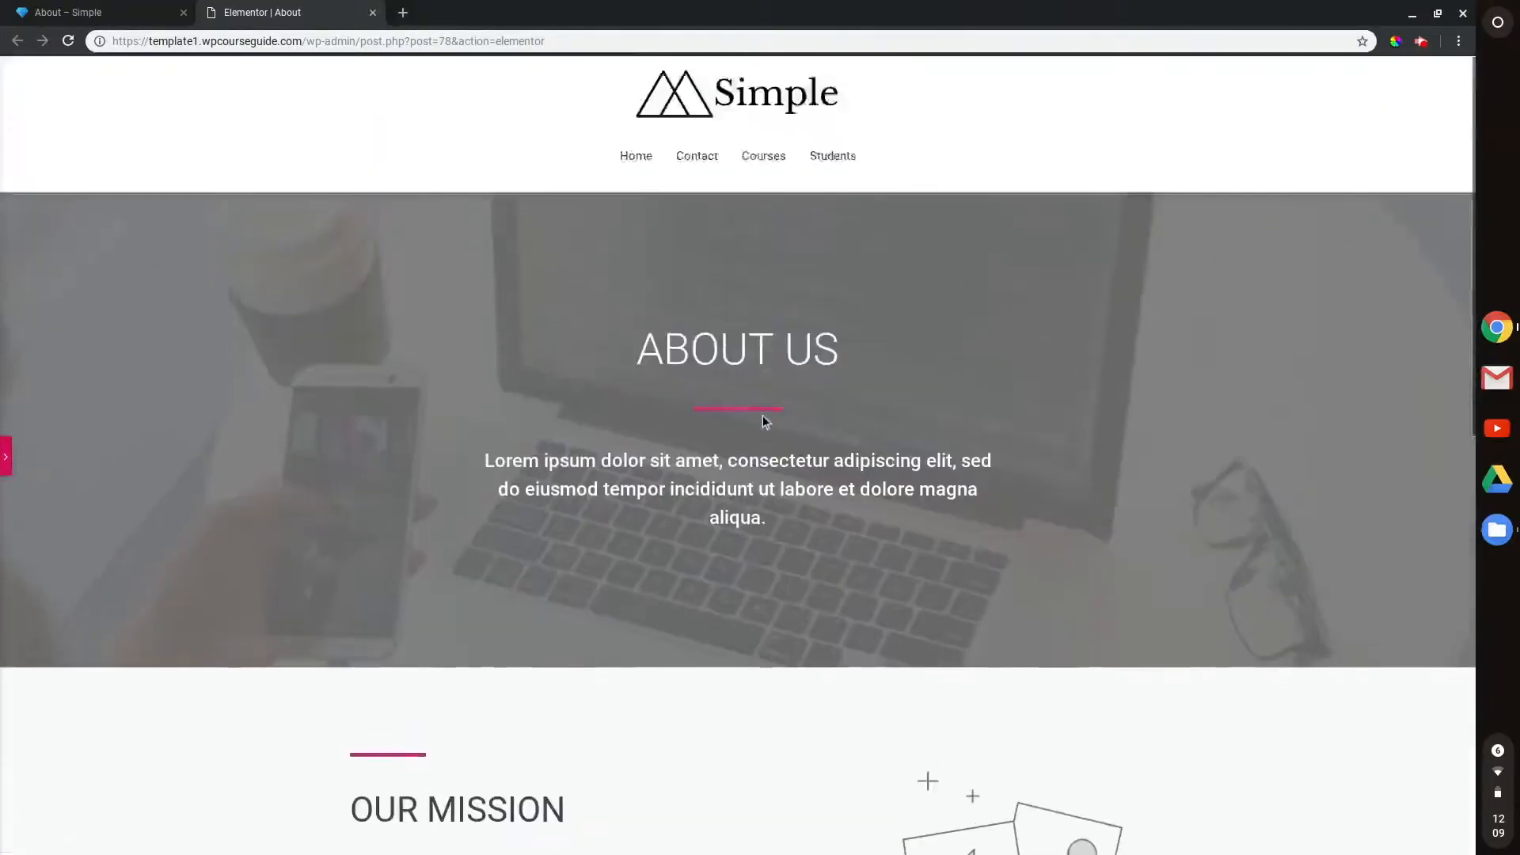
scroll(762, 420, down, 5)
scroll(762, 420, down, 5)
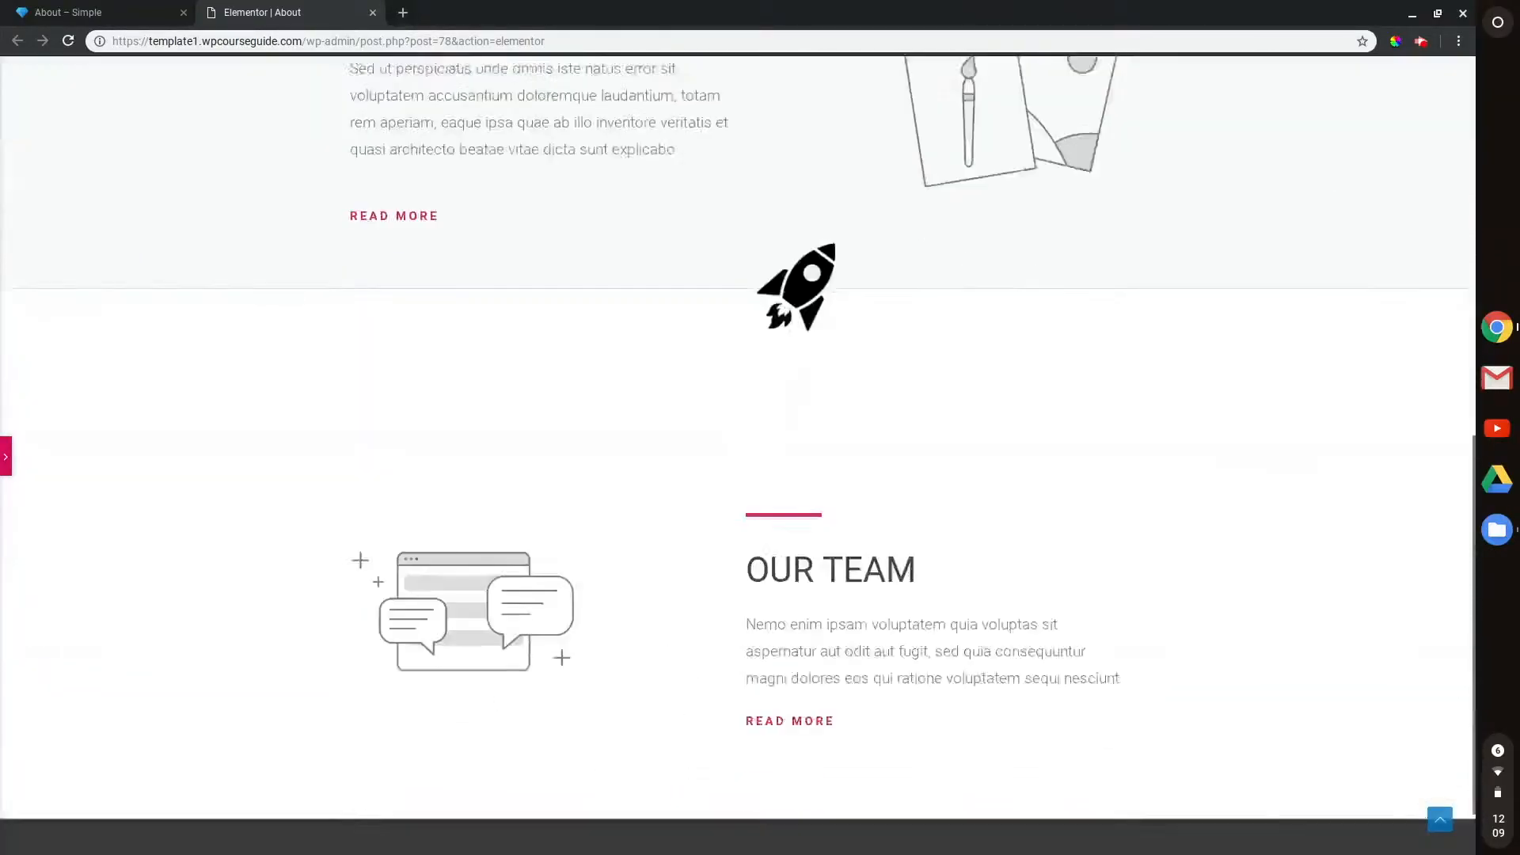
scroll(762, 419, up, 5)
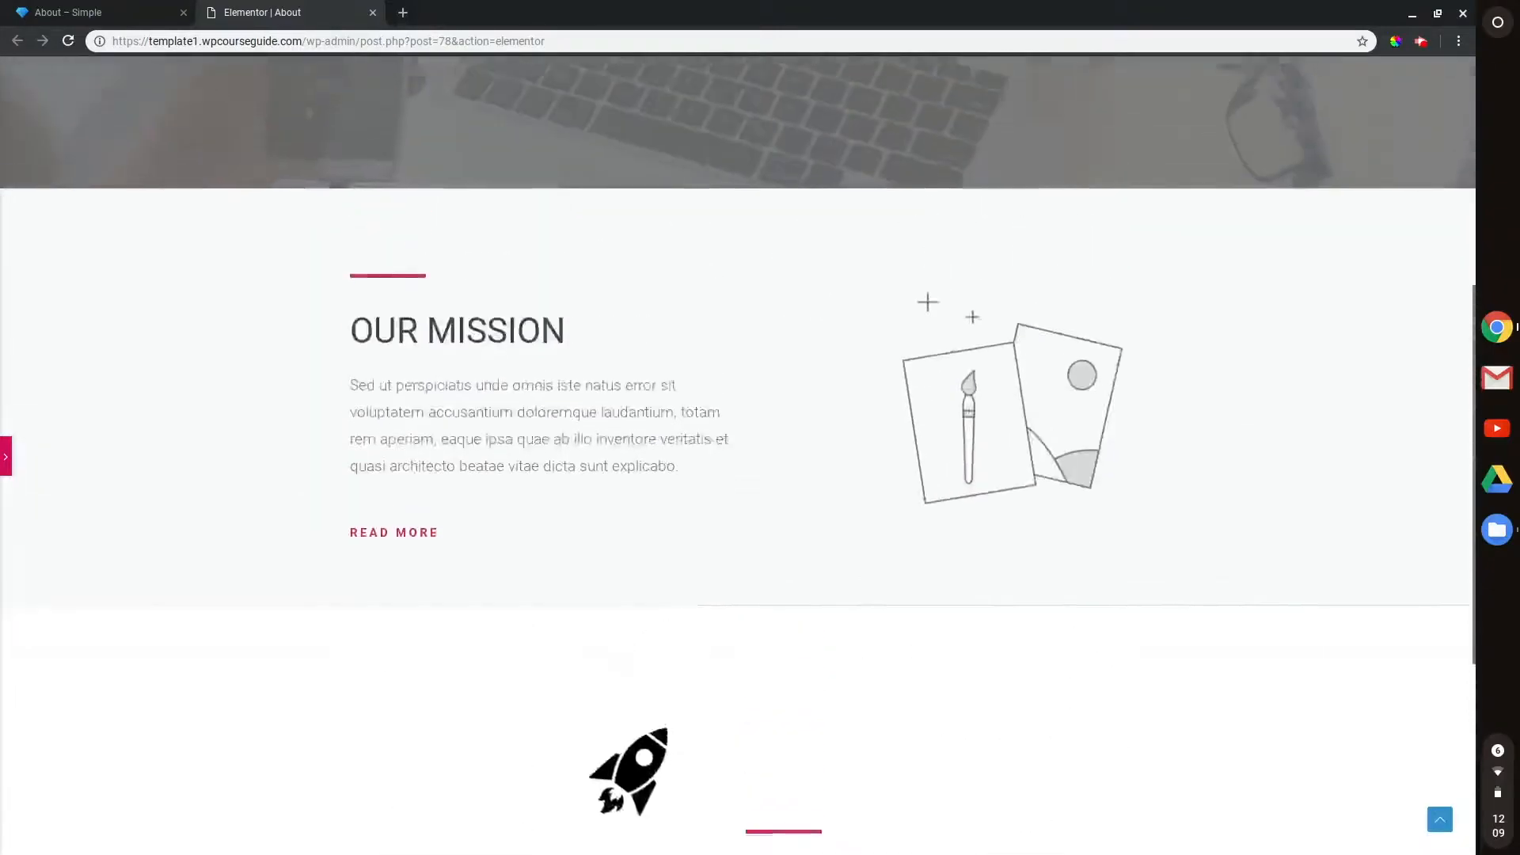
scroll(762, 419, down, 5)
scroll(762, 420, down, 2)
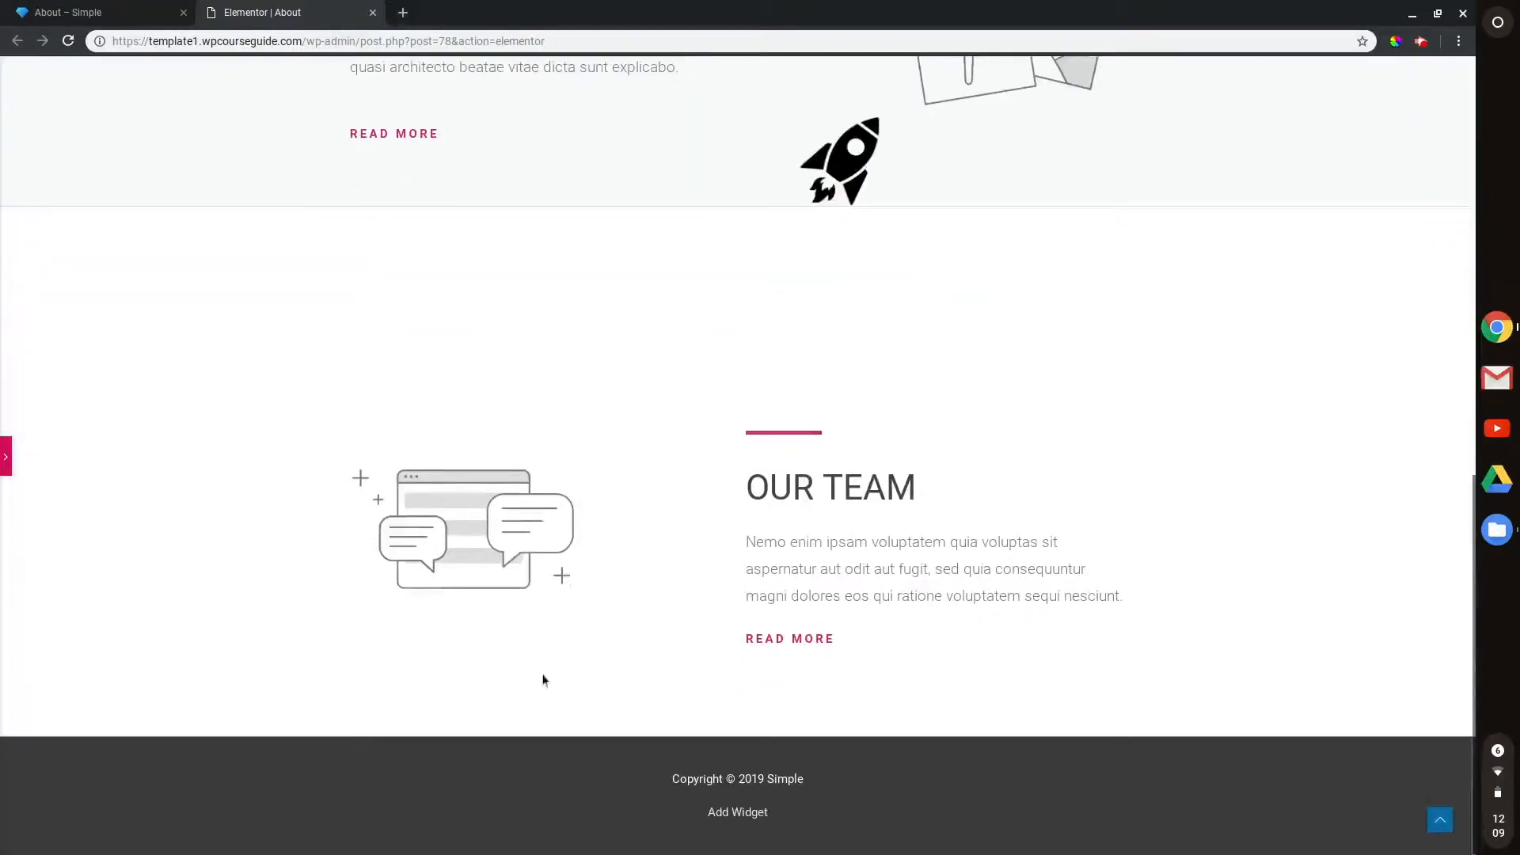
scroll(771, 680, up, 5)
scroll(780, 641, down, 3)
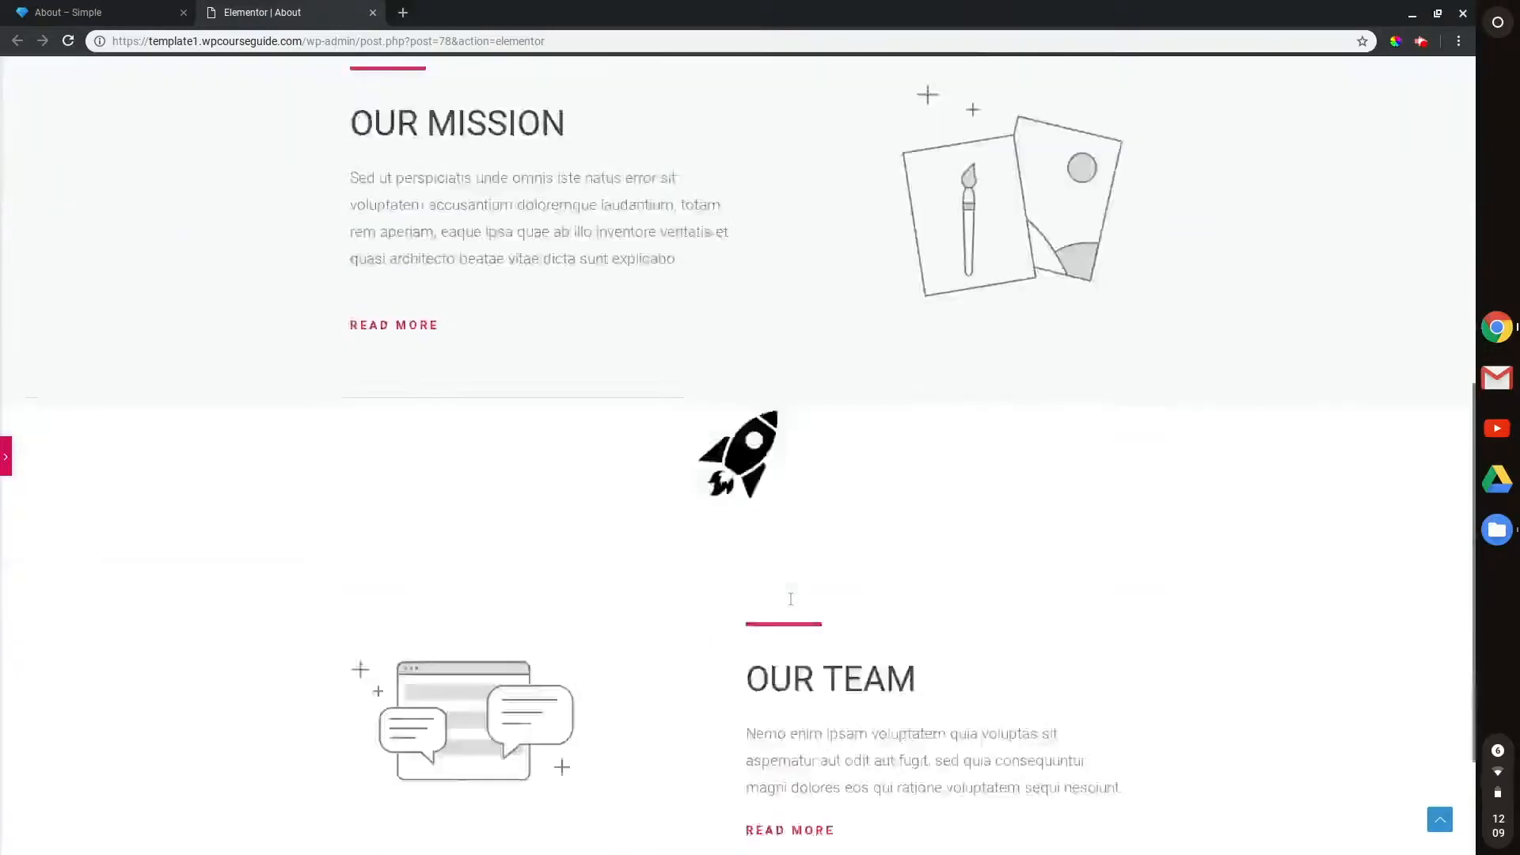
scroll(790, 599, up, 3)
scroll(790, 599, up, 2)
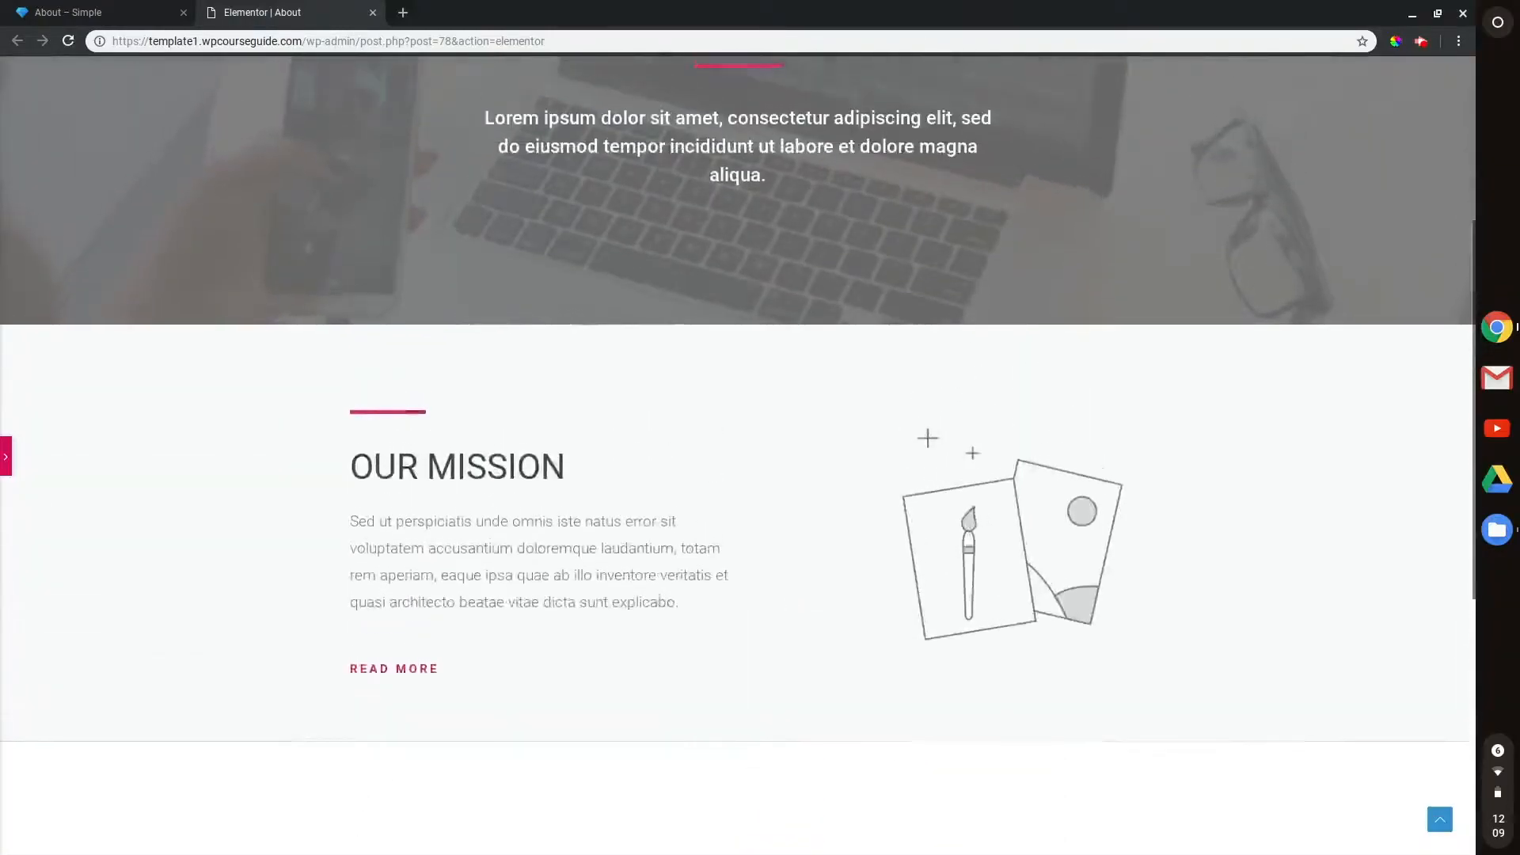
scroll(790, 599, down, 4)
scroll(743, 455, down, 3)
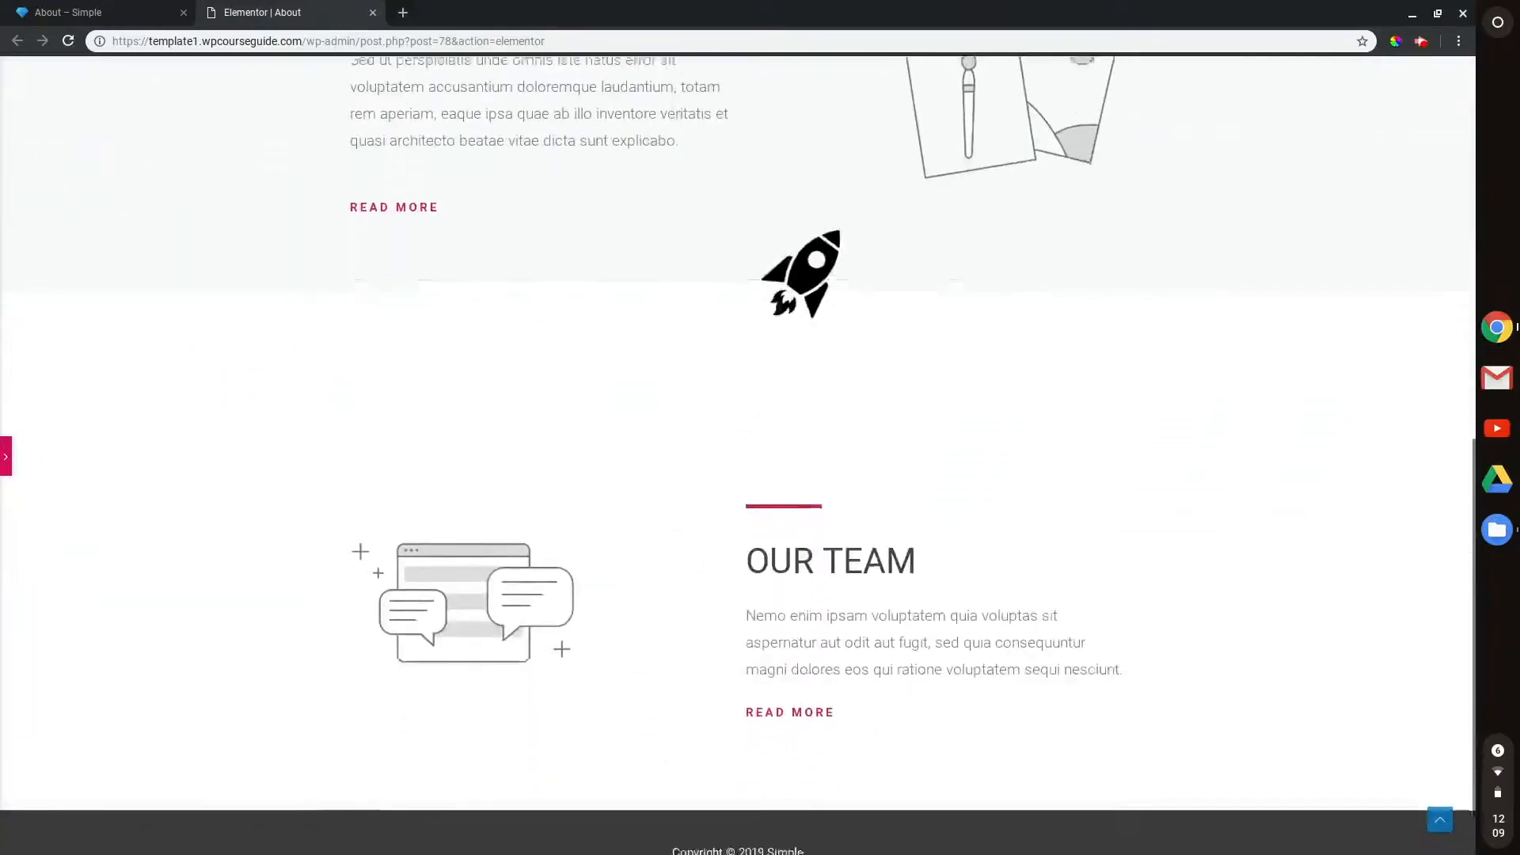
scroll(744, 455, up, 7)
scroll(743, 455, up, 1)
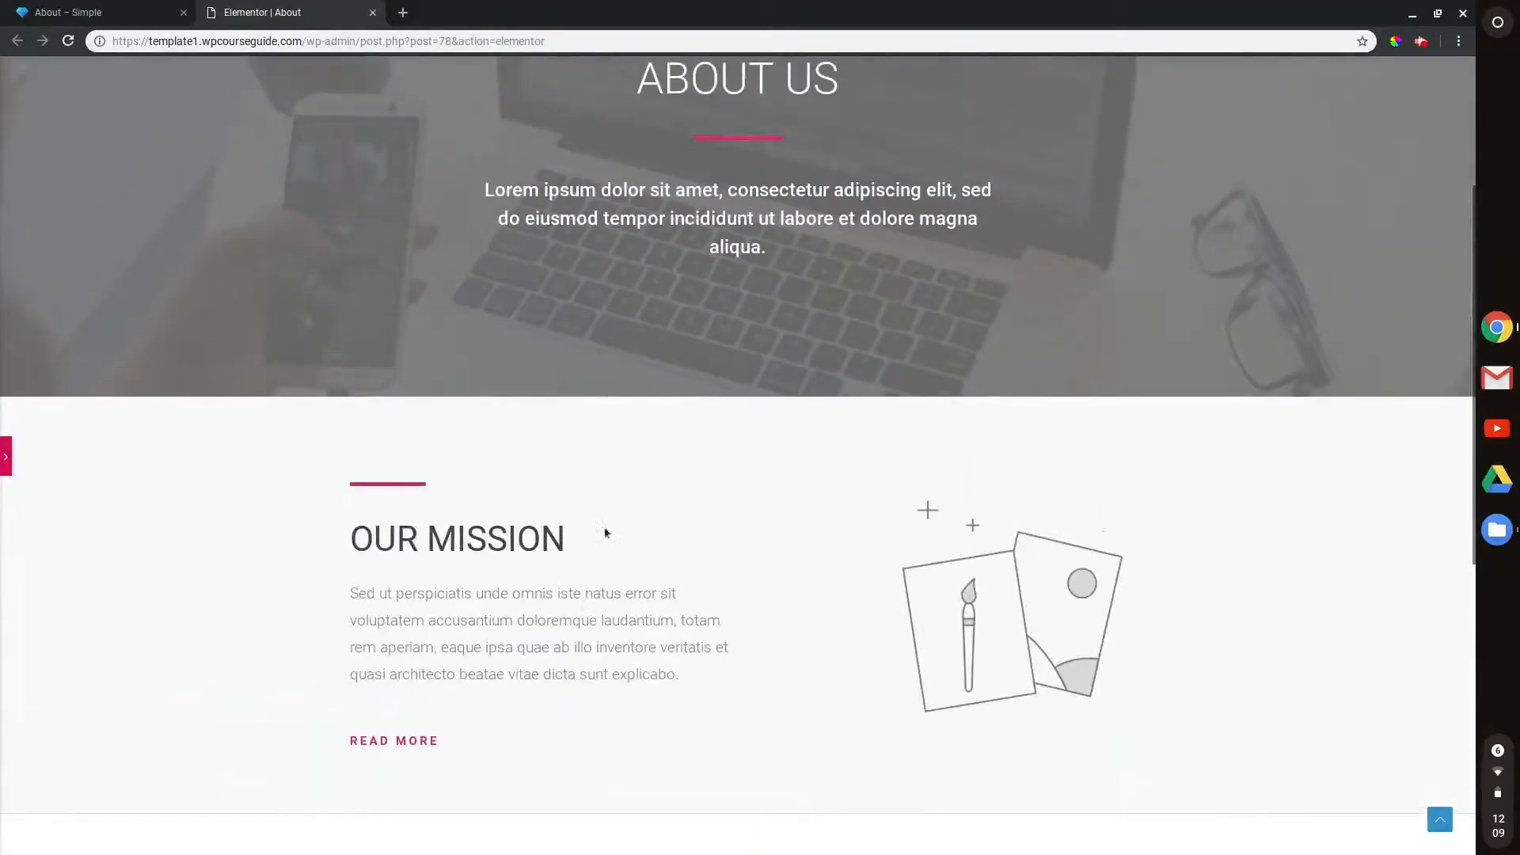
Show the editing panel again and check how the rocket crosses the boundary with the Our Mission section.
click(5, 457)
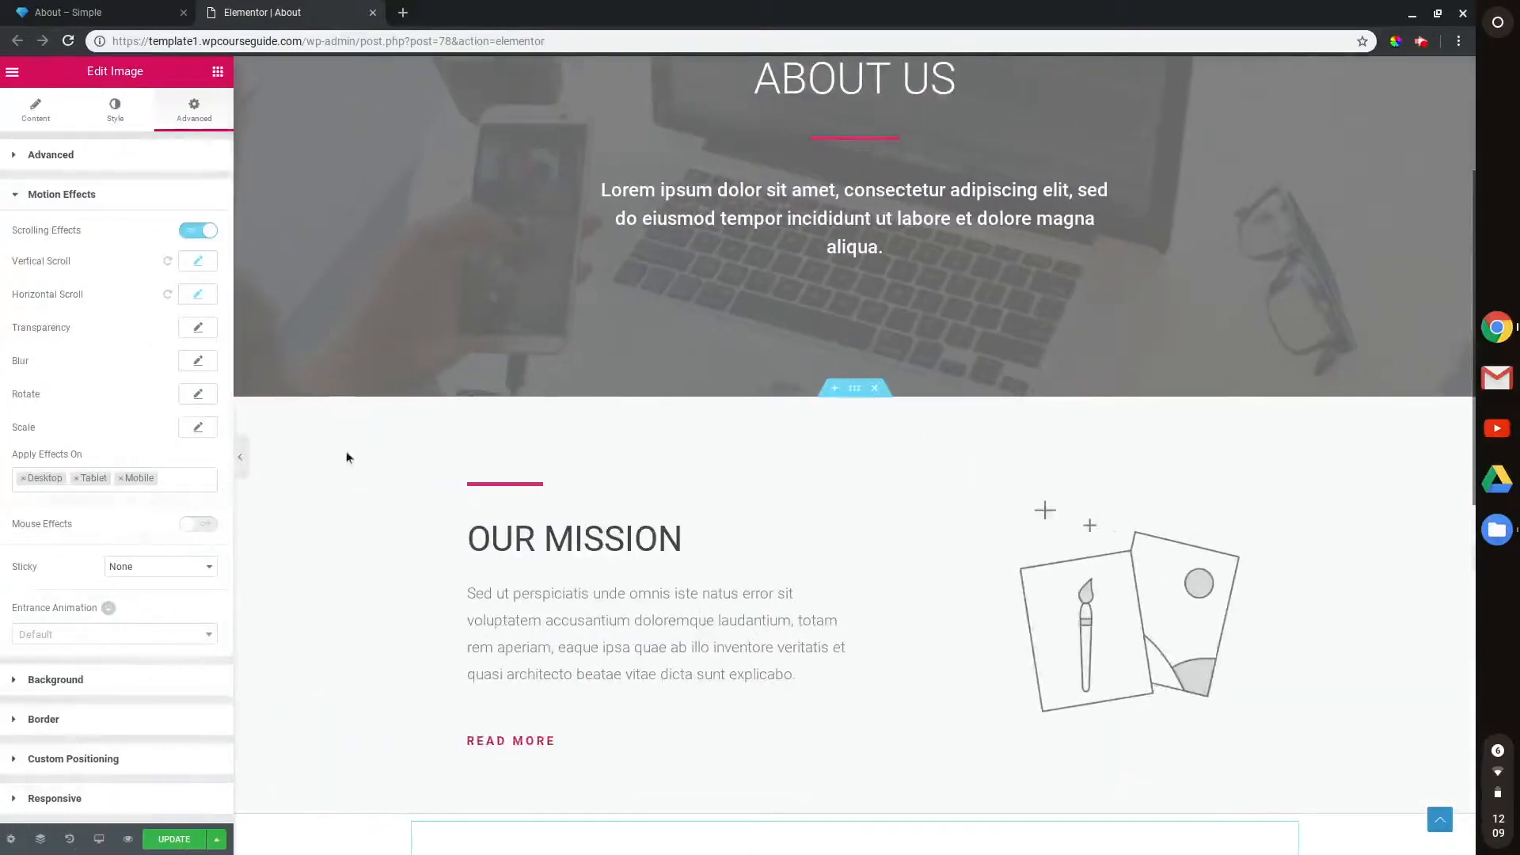
scroll(824, 472, down, 5)
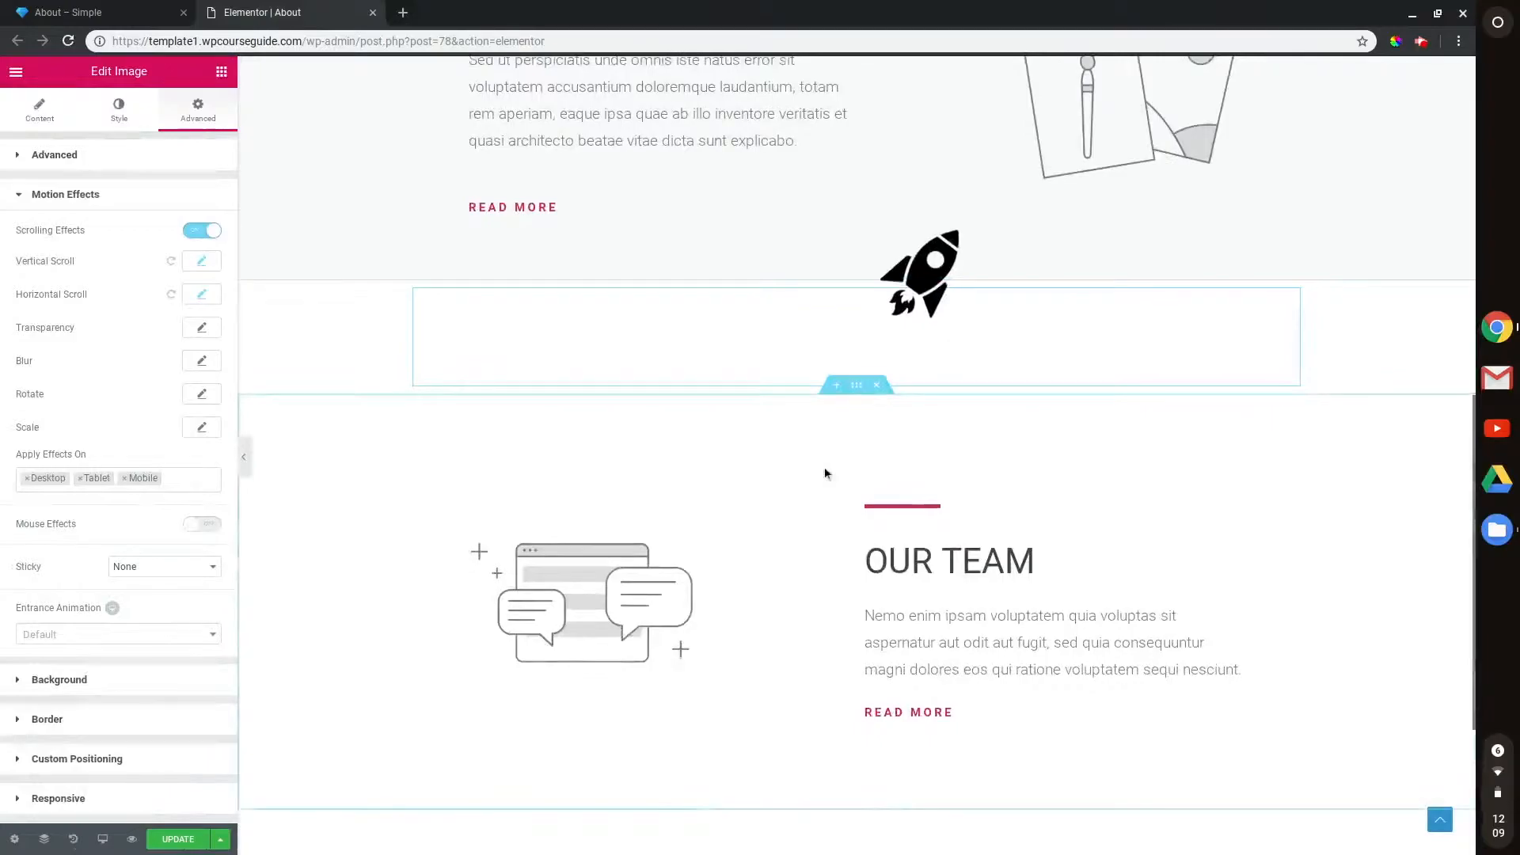
scroll(824, 473, up, 1)
scroll(956, 444, up, 1)
scroll(956, 444, down, 1)
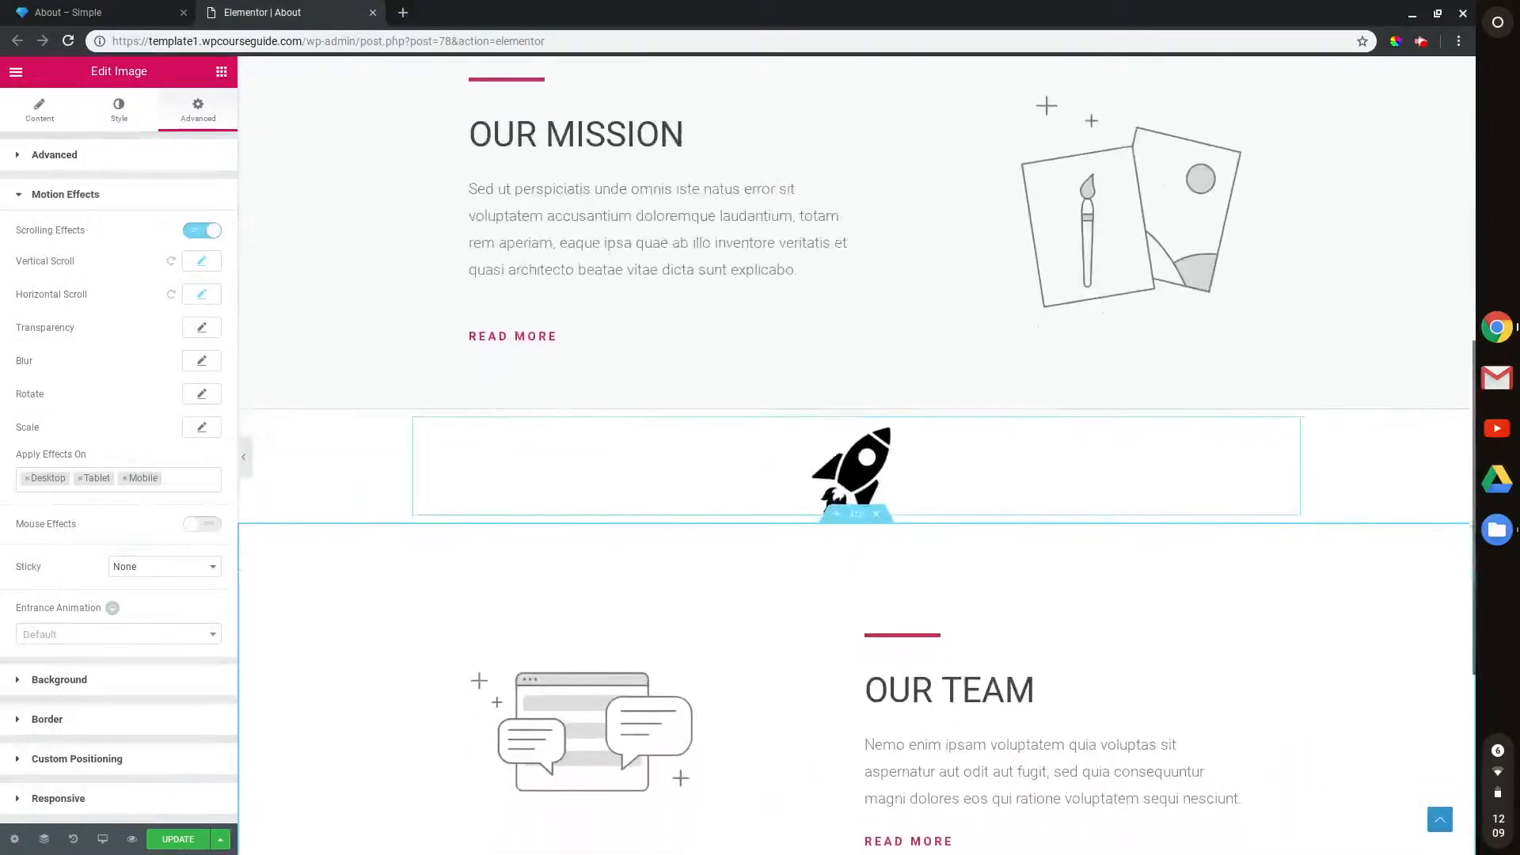
scroll(956, 444, down, 1)
scroll(956, 444, up, 1)
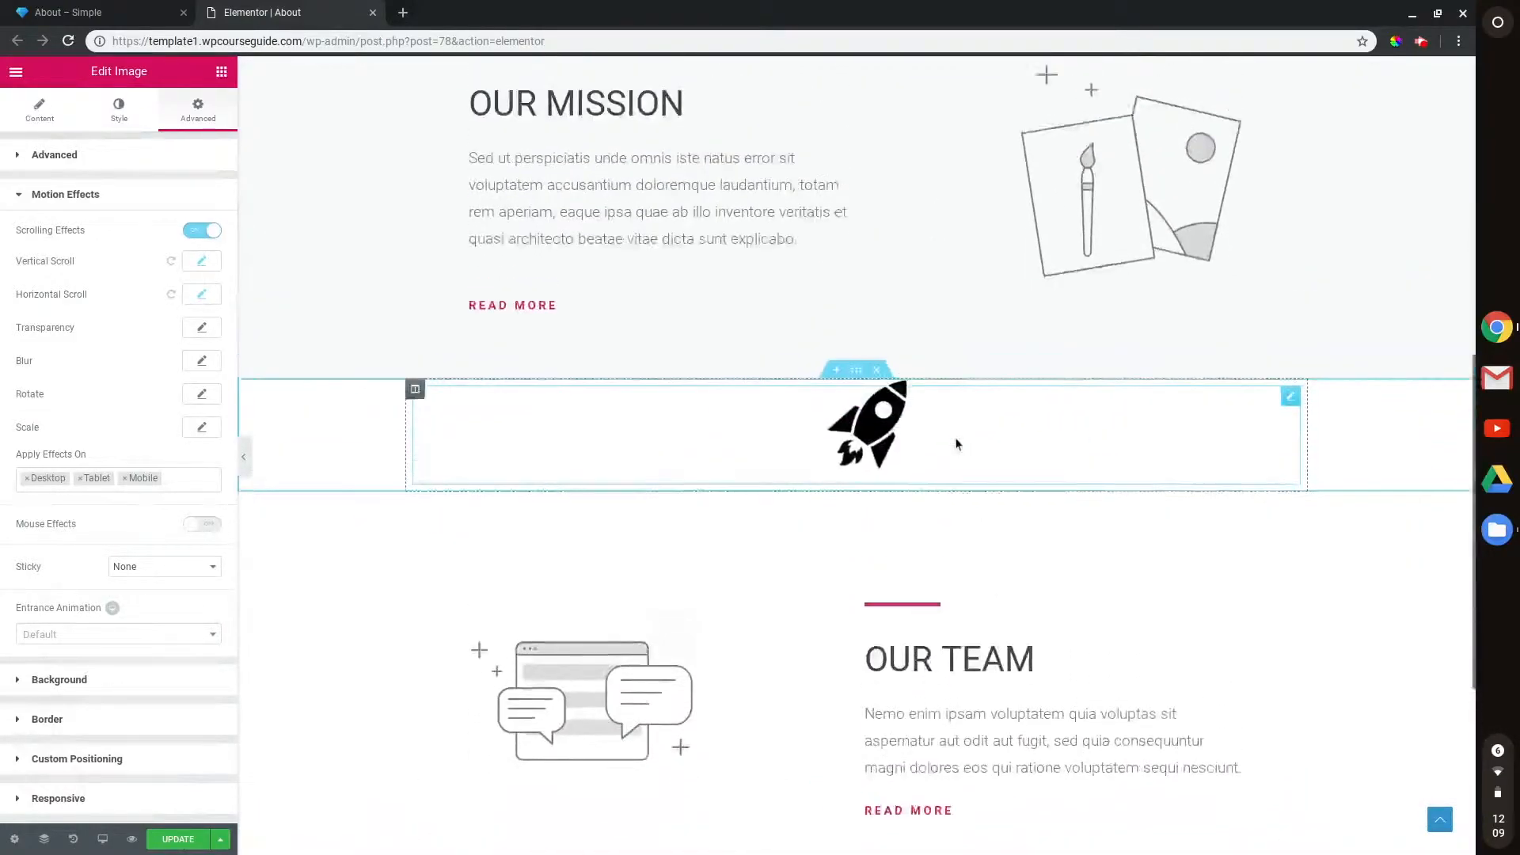
scroll(817, 375, down, 2)
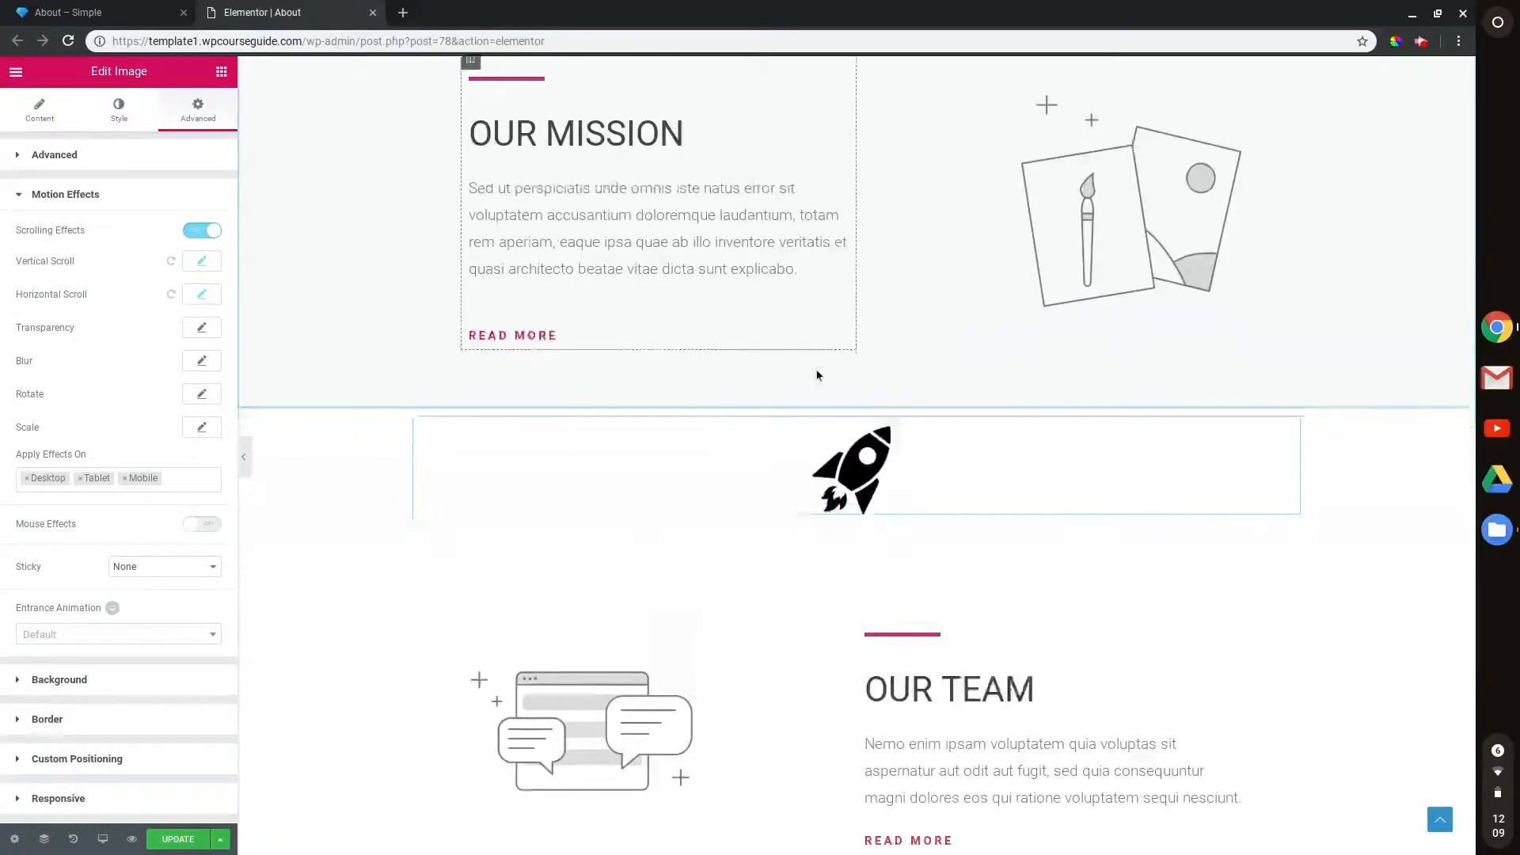
scroll(817, 375, up, 3)
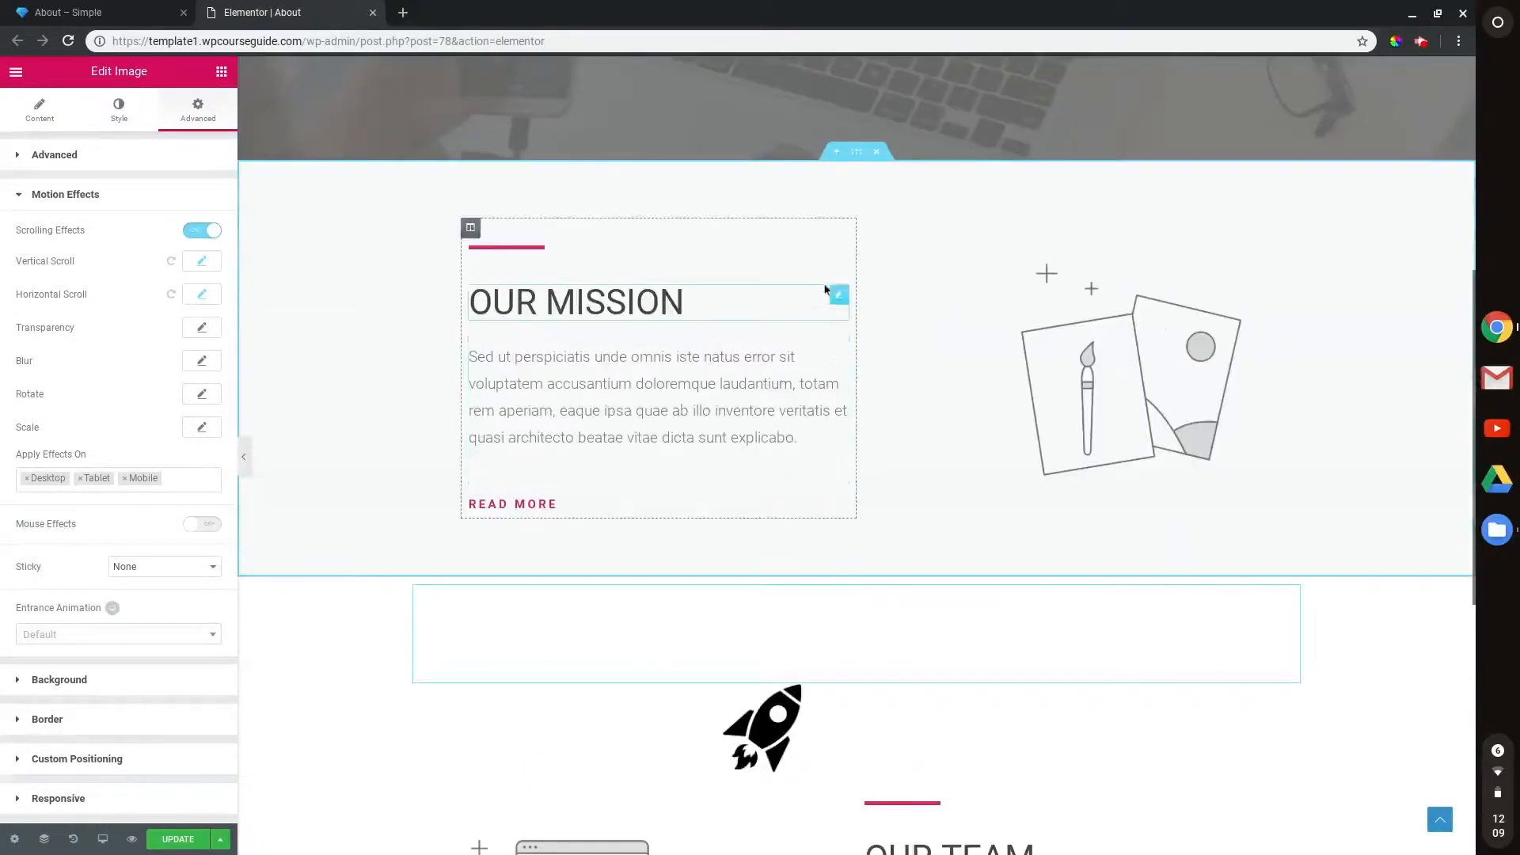
Set the Z-Index of the Our Mission section to 4 and of the rocket's section to 3.
click(855, 153)
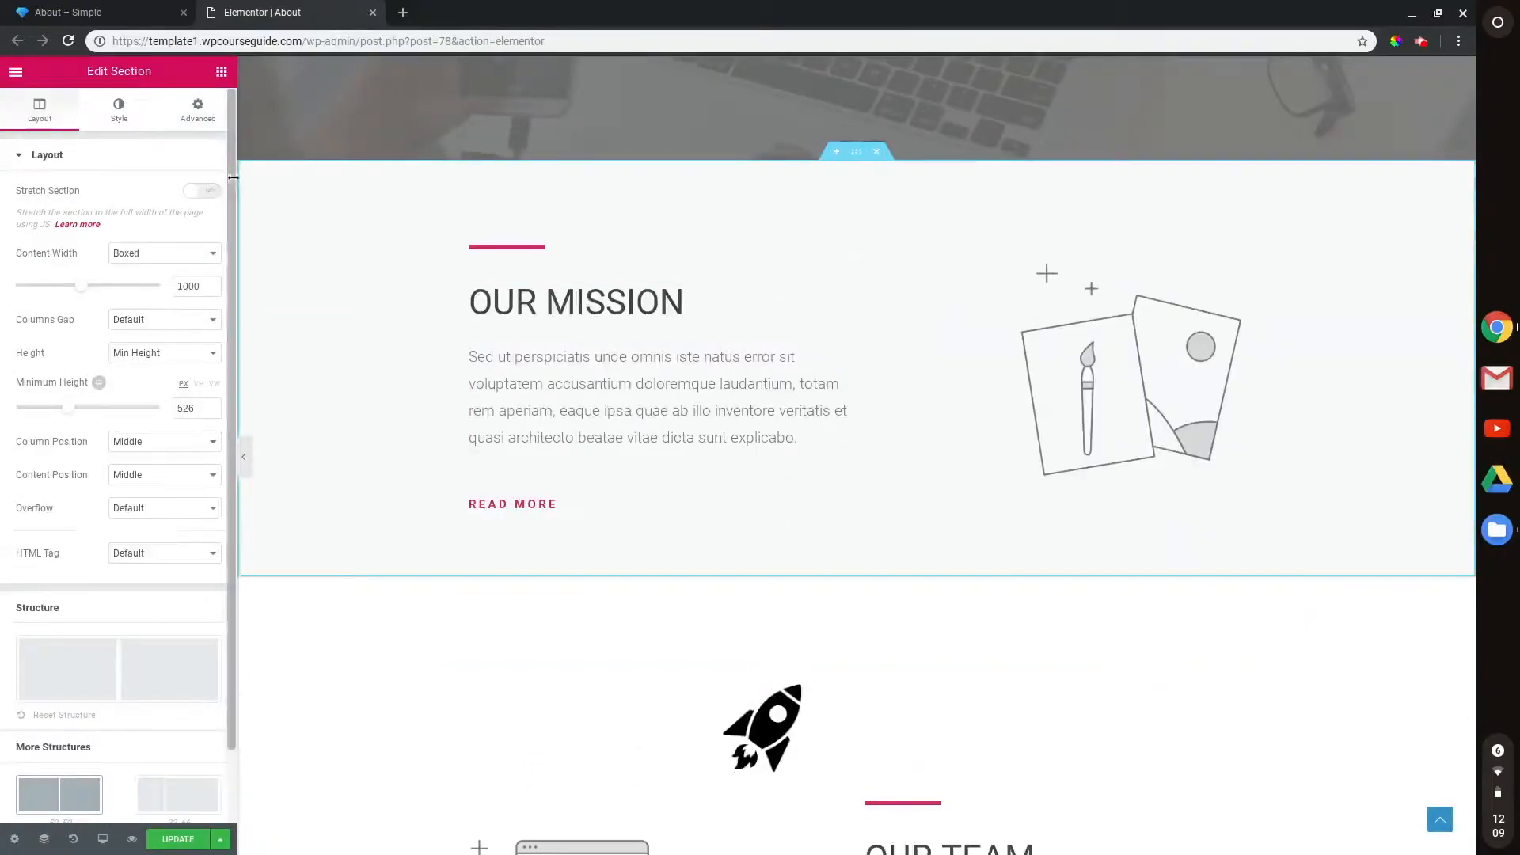
click(189, 122)
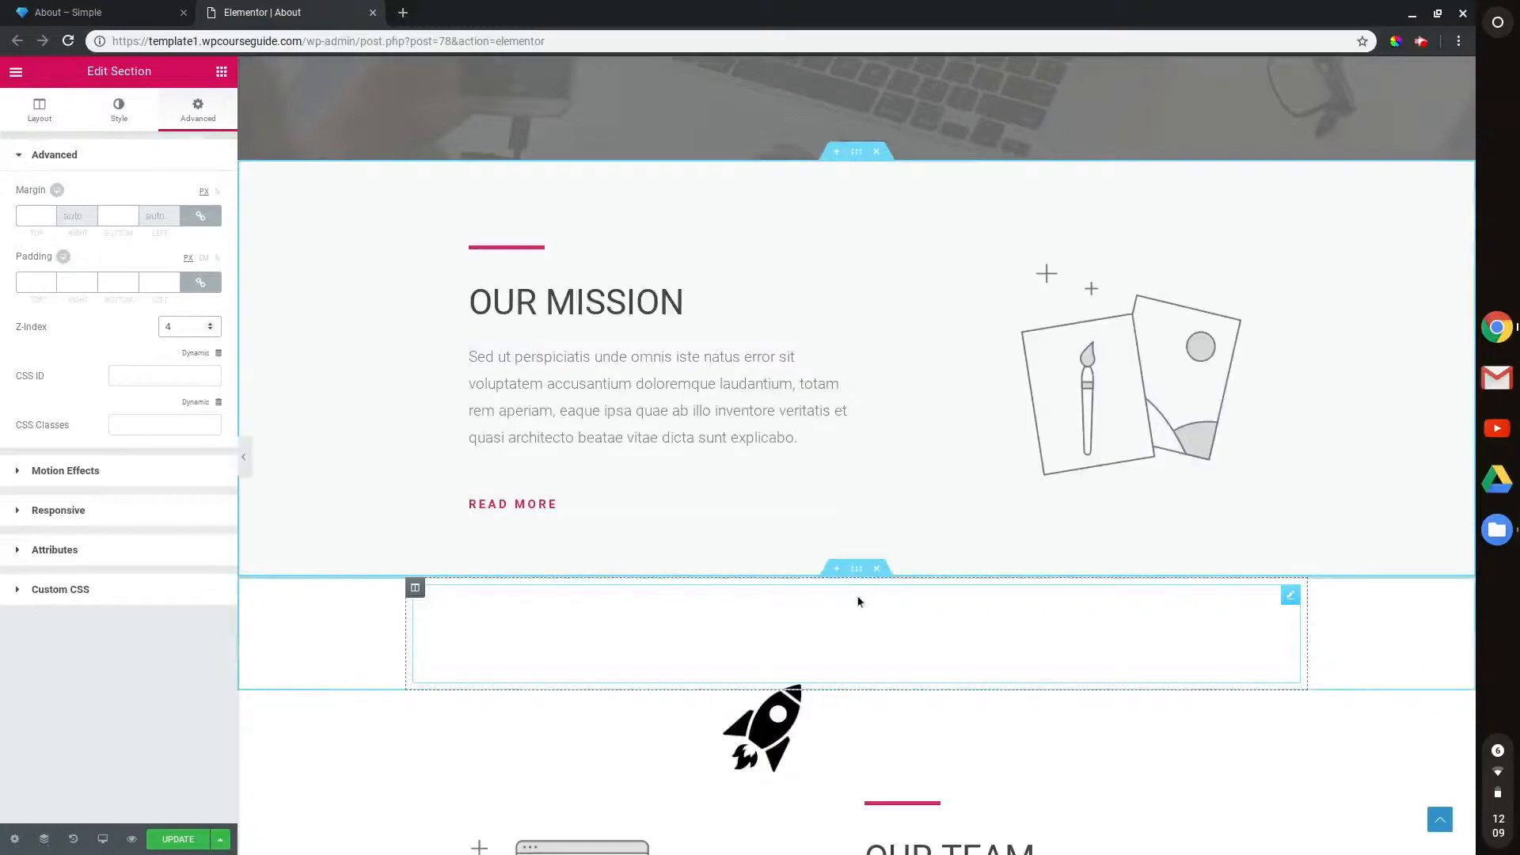
click(855, 570)
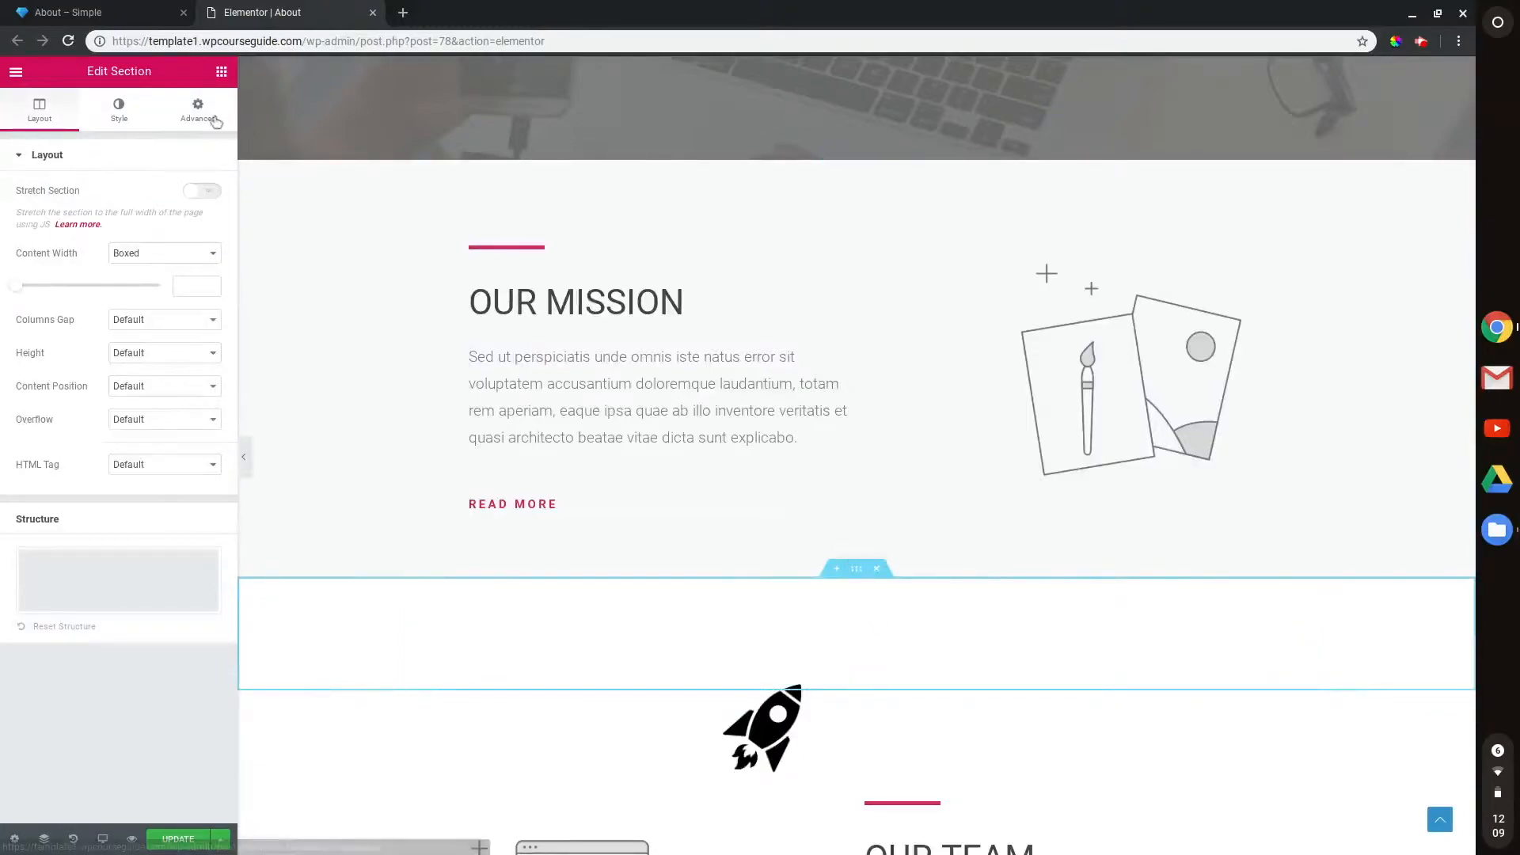
click(198, 115)
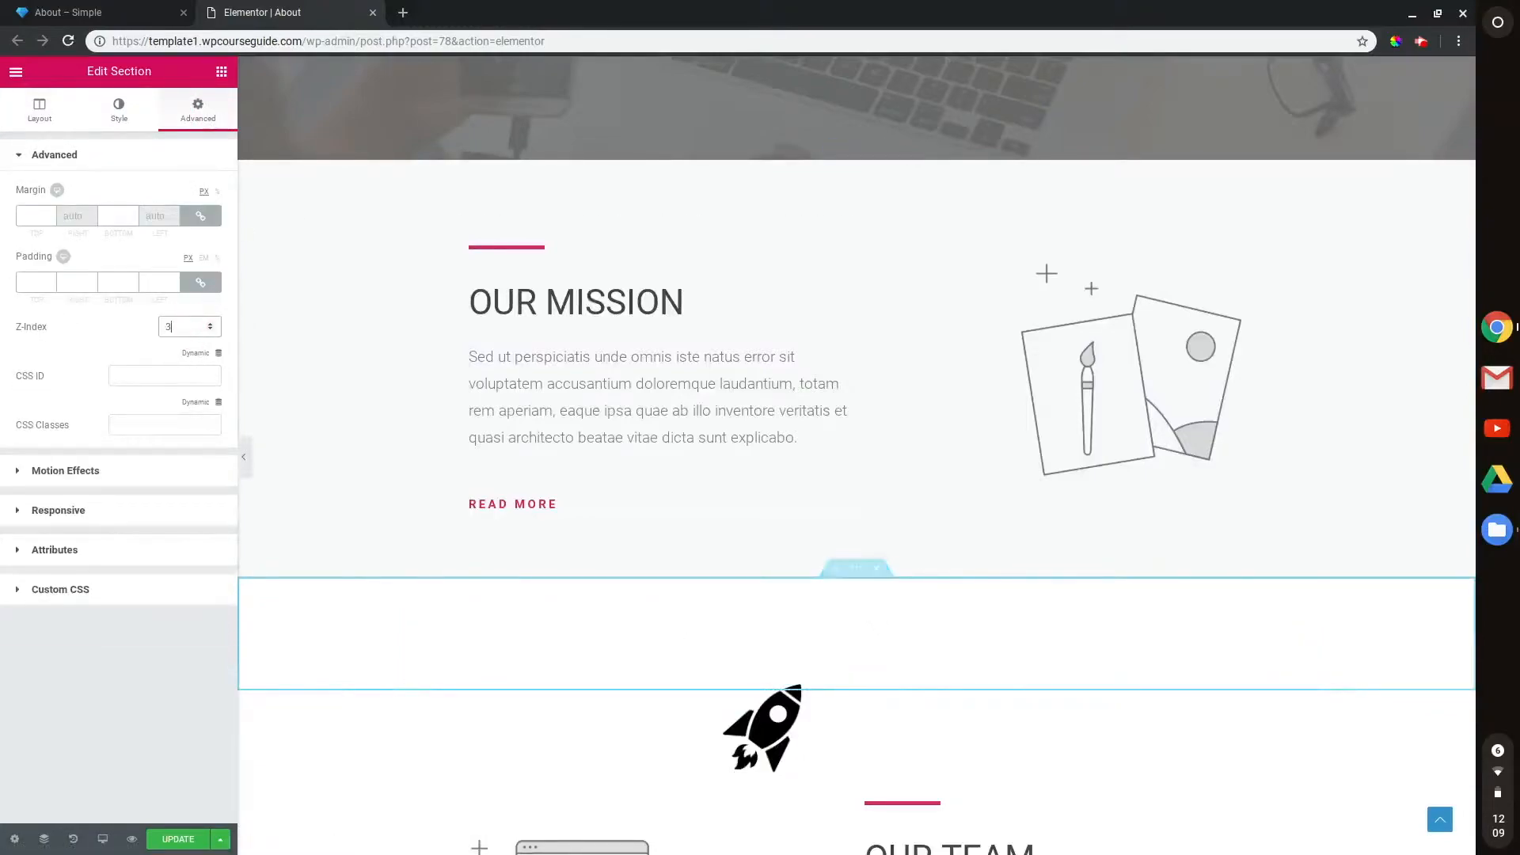
Preview the rocket's scrolling motion to check how it layers against the Our Mission section.
scroll(510, 473, down, 4)
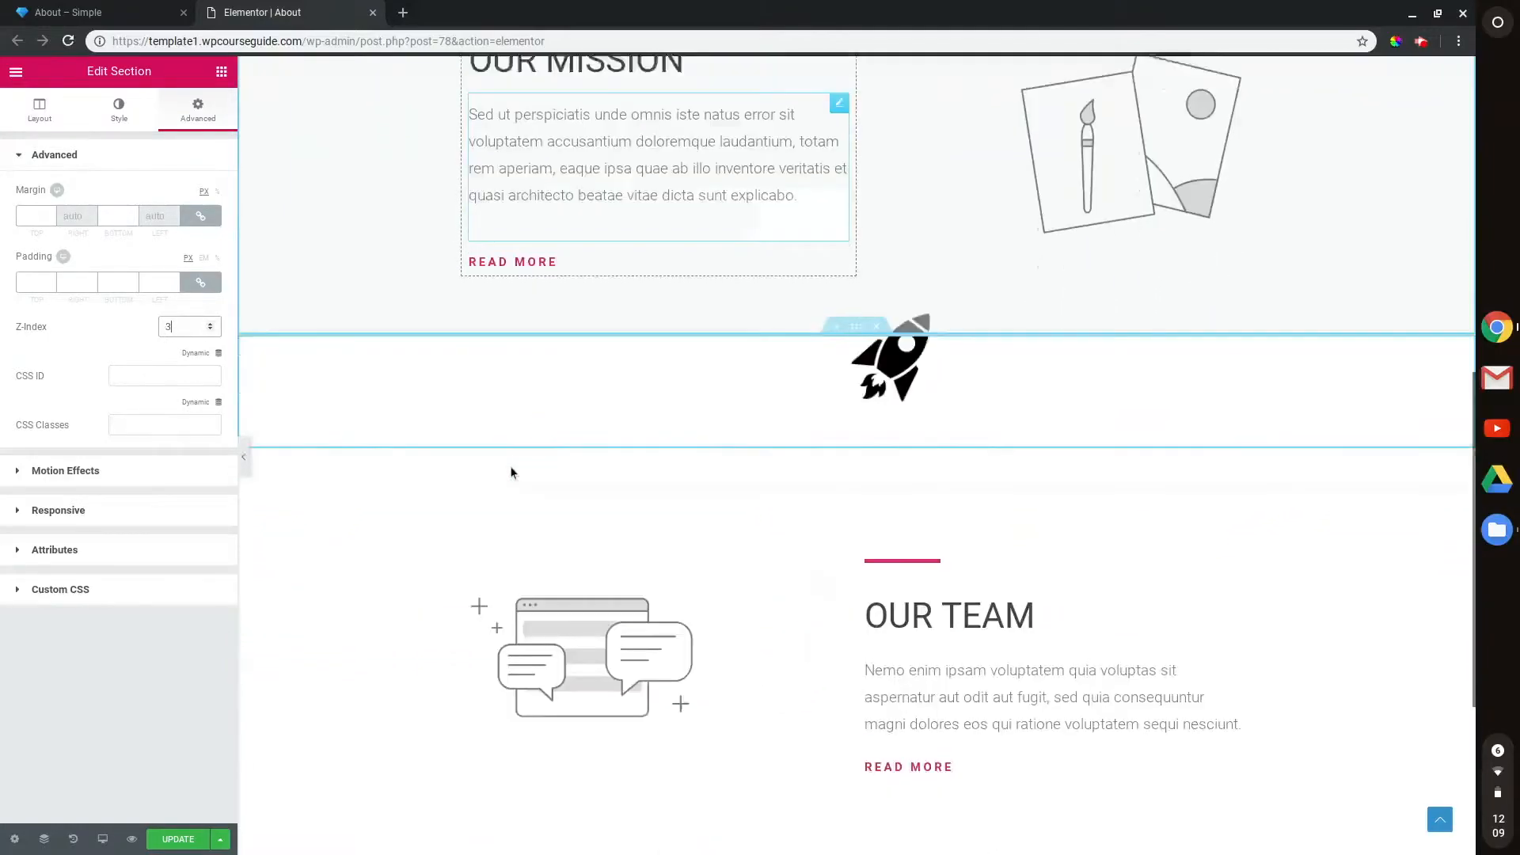
scroll(858, 455, up, 4)
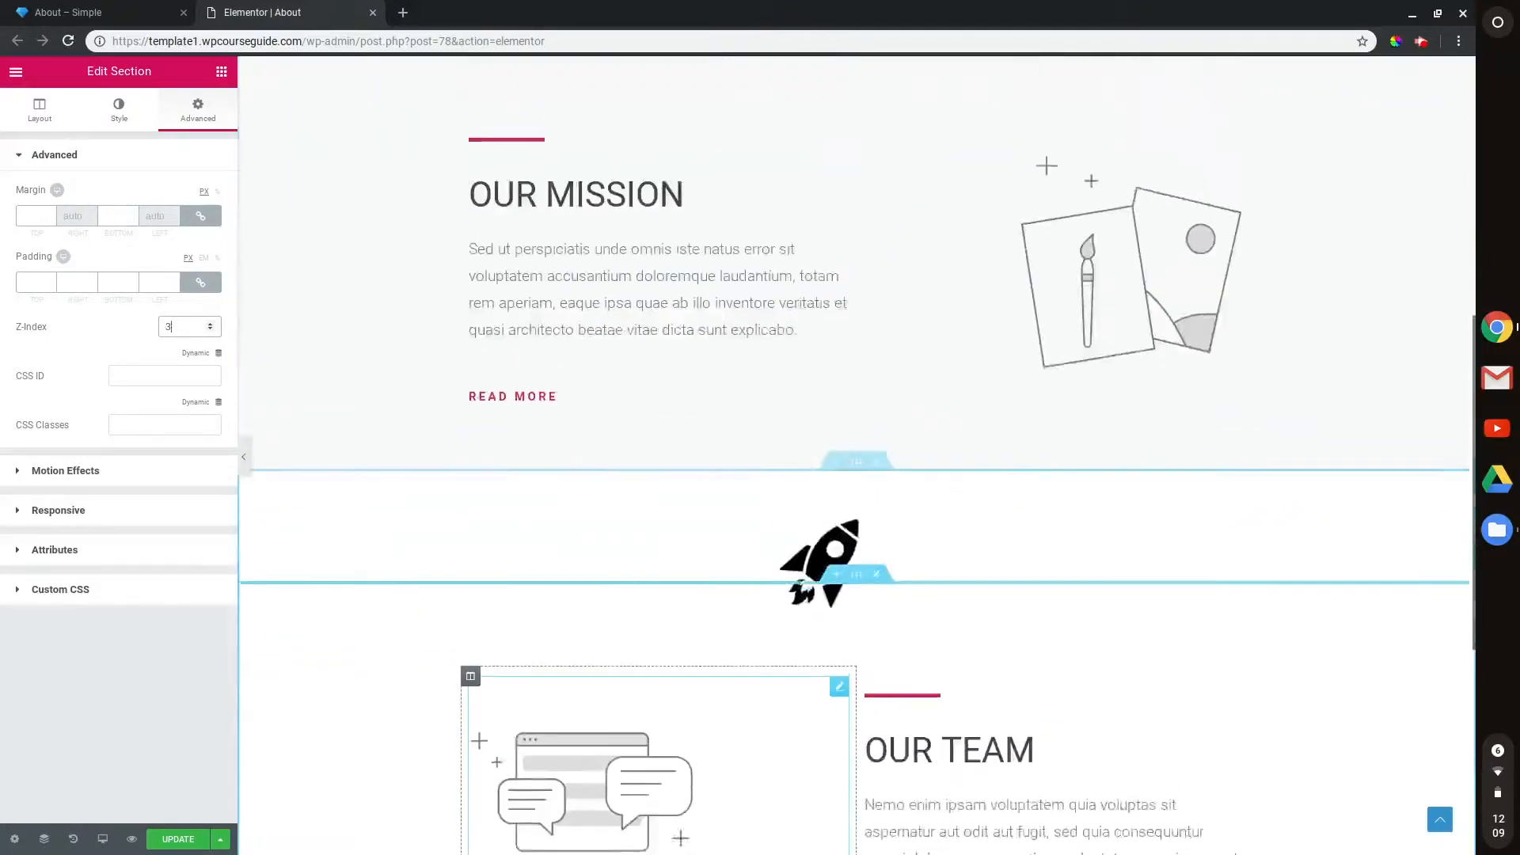
scroll(858, 455, down, 4)
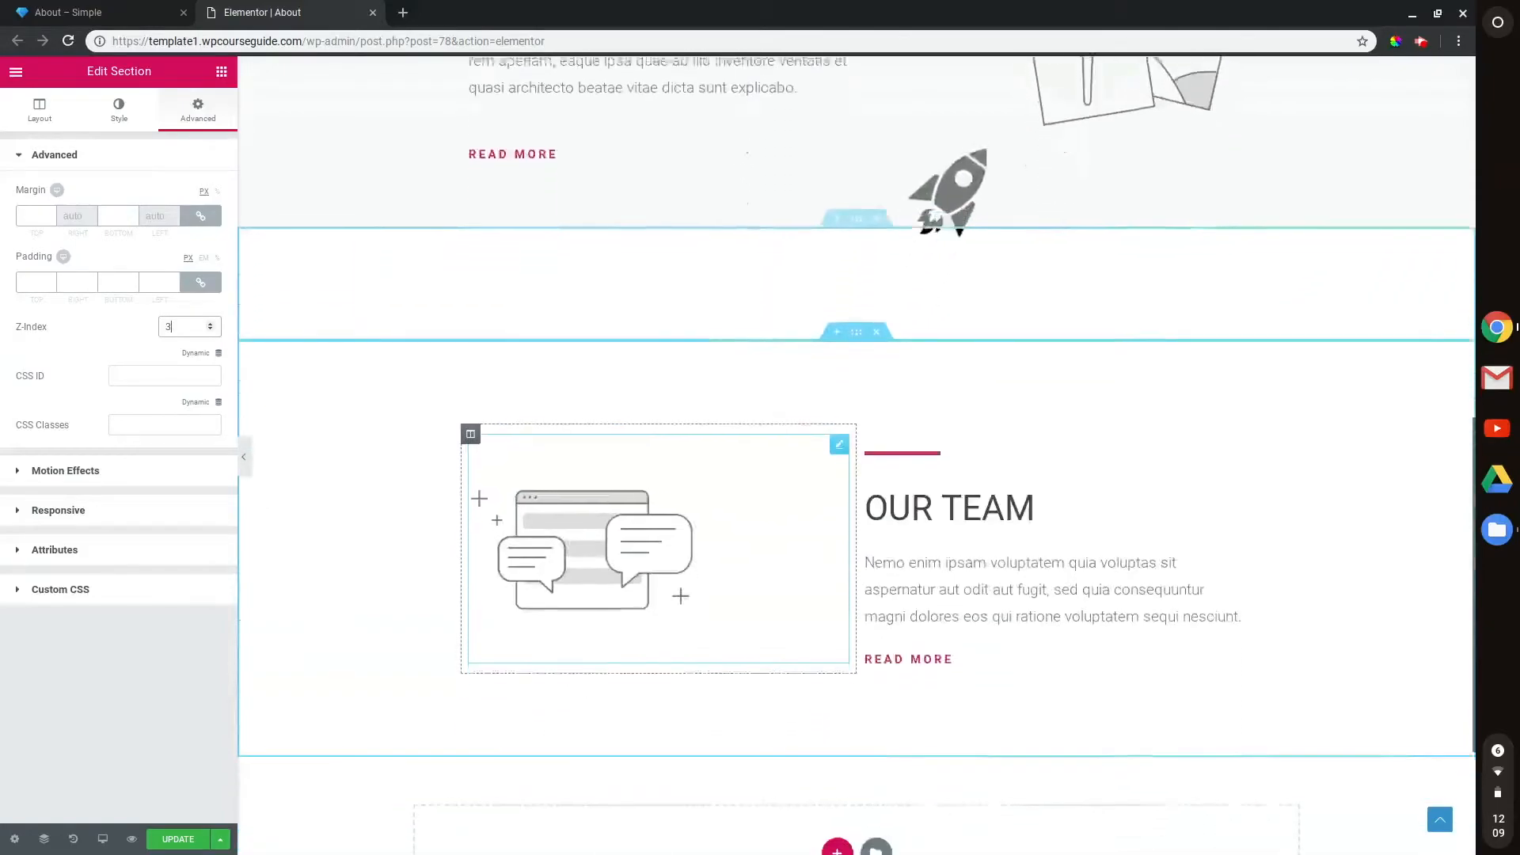
scroll(857, 455, up, 2)
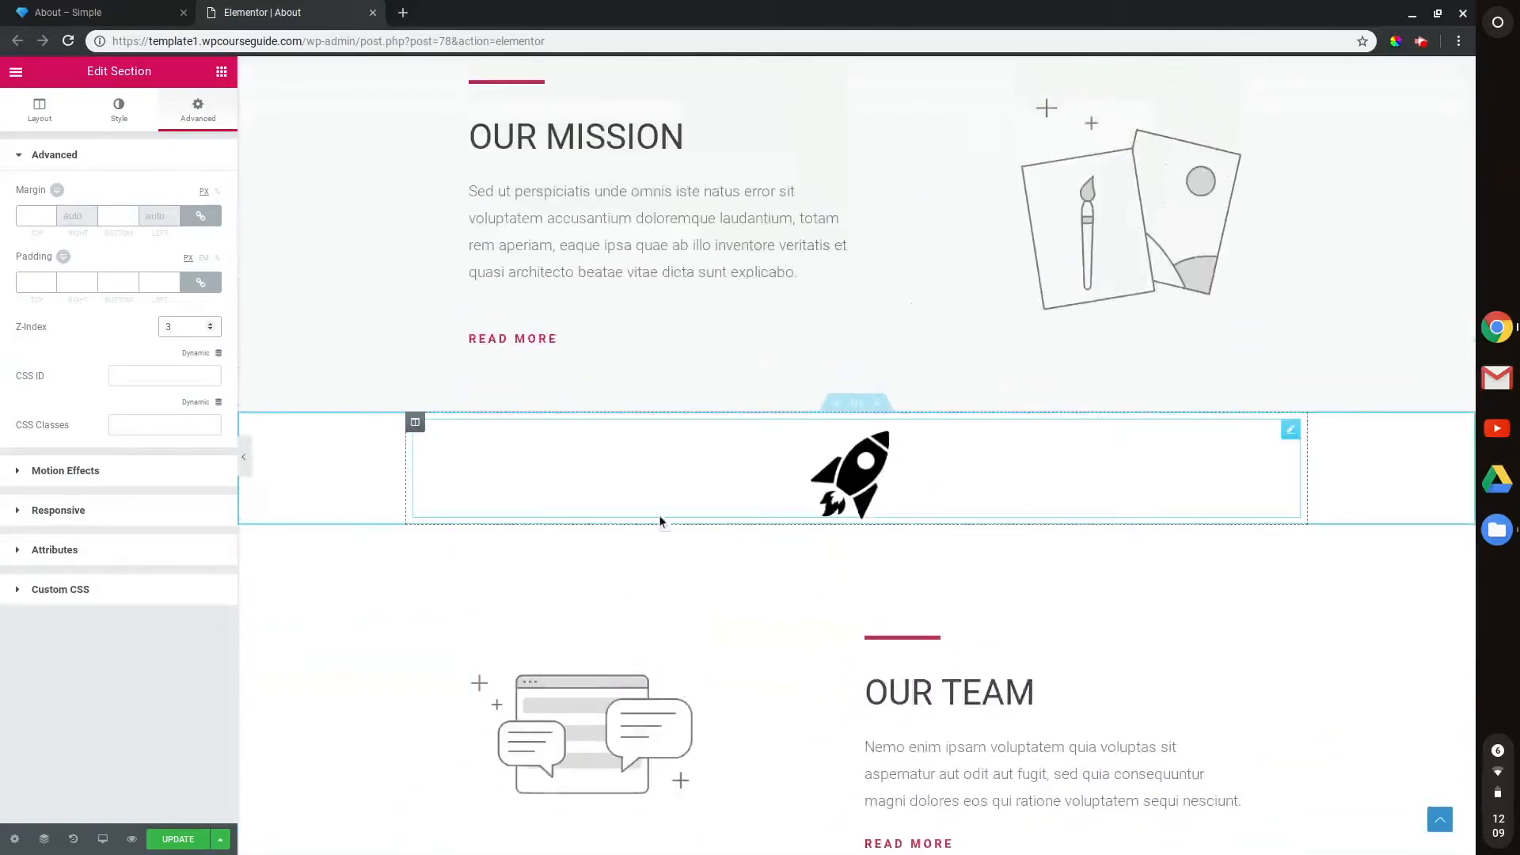
scroll(658, 515, up, 4)
scroll(659, 515, down, 1)
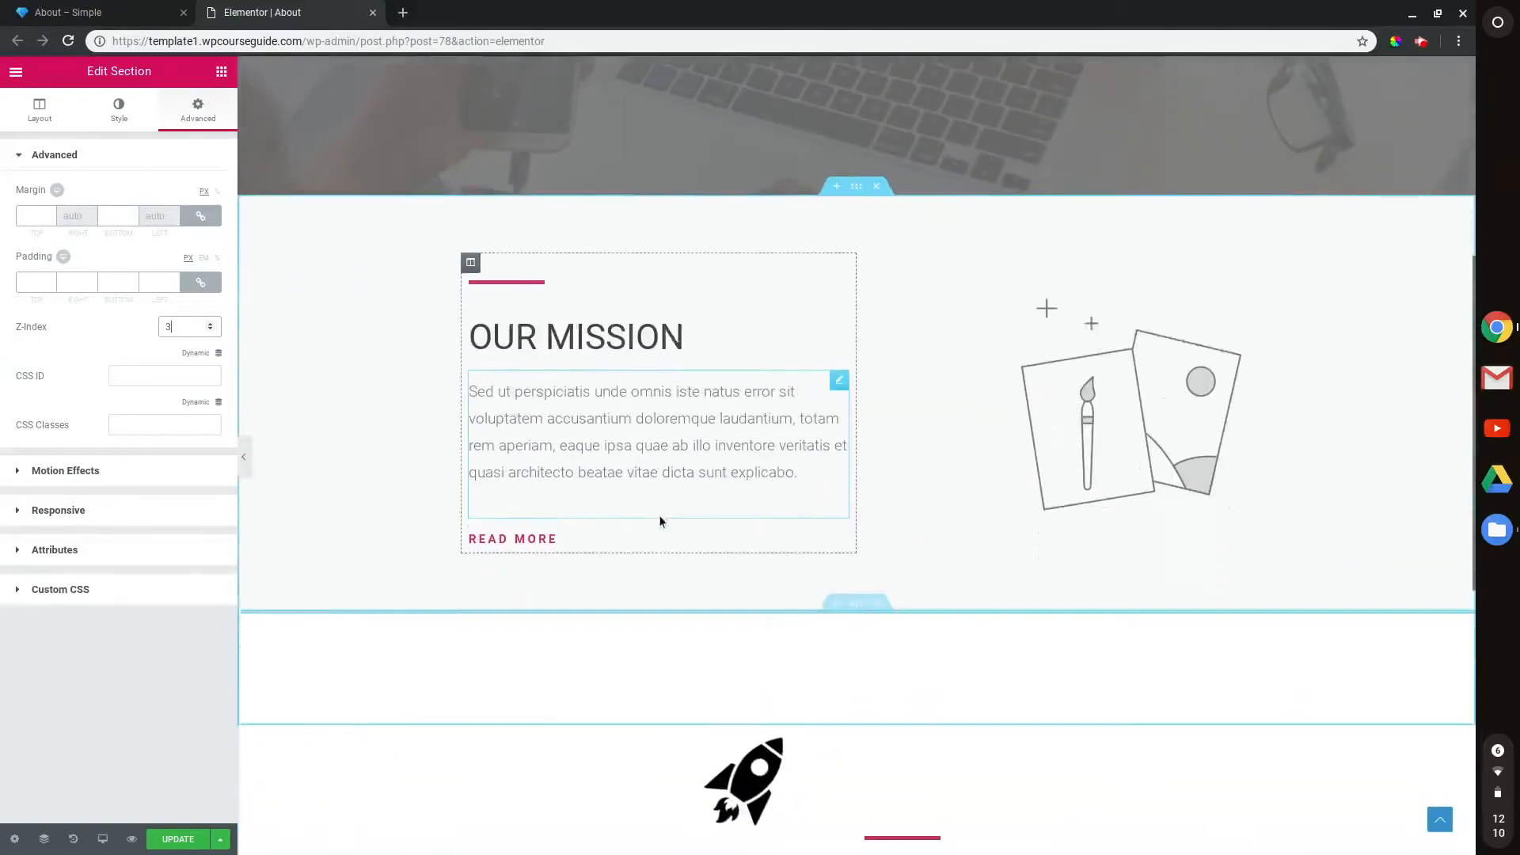
scroll(544, 428, down, 2)
scroll(544, 428, down, 1)
scroll(543, 428, up, 4)
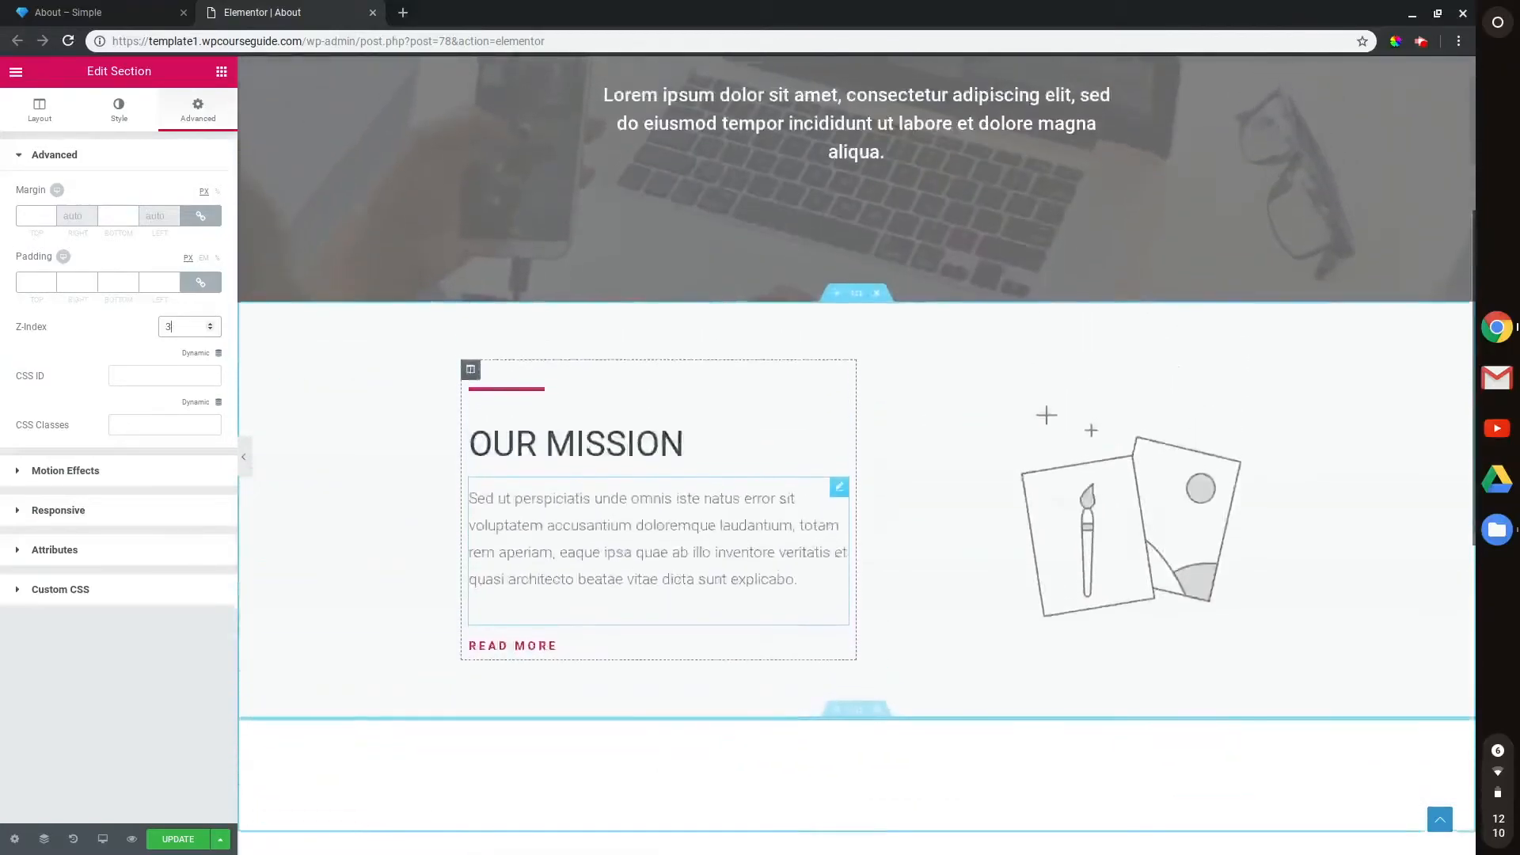
scroll(857, 455, down, 9)
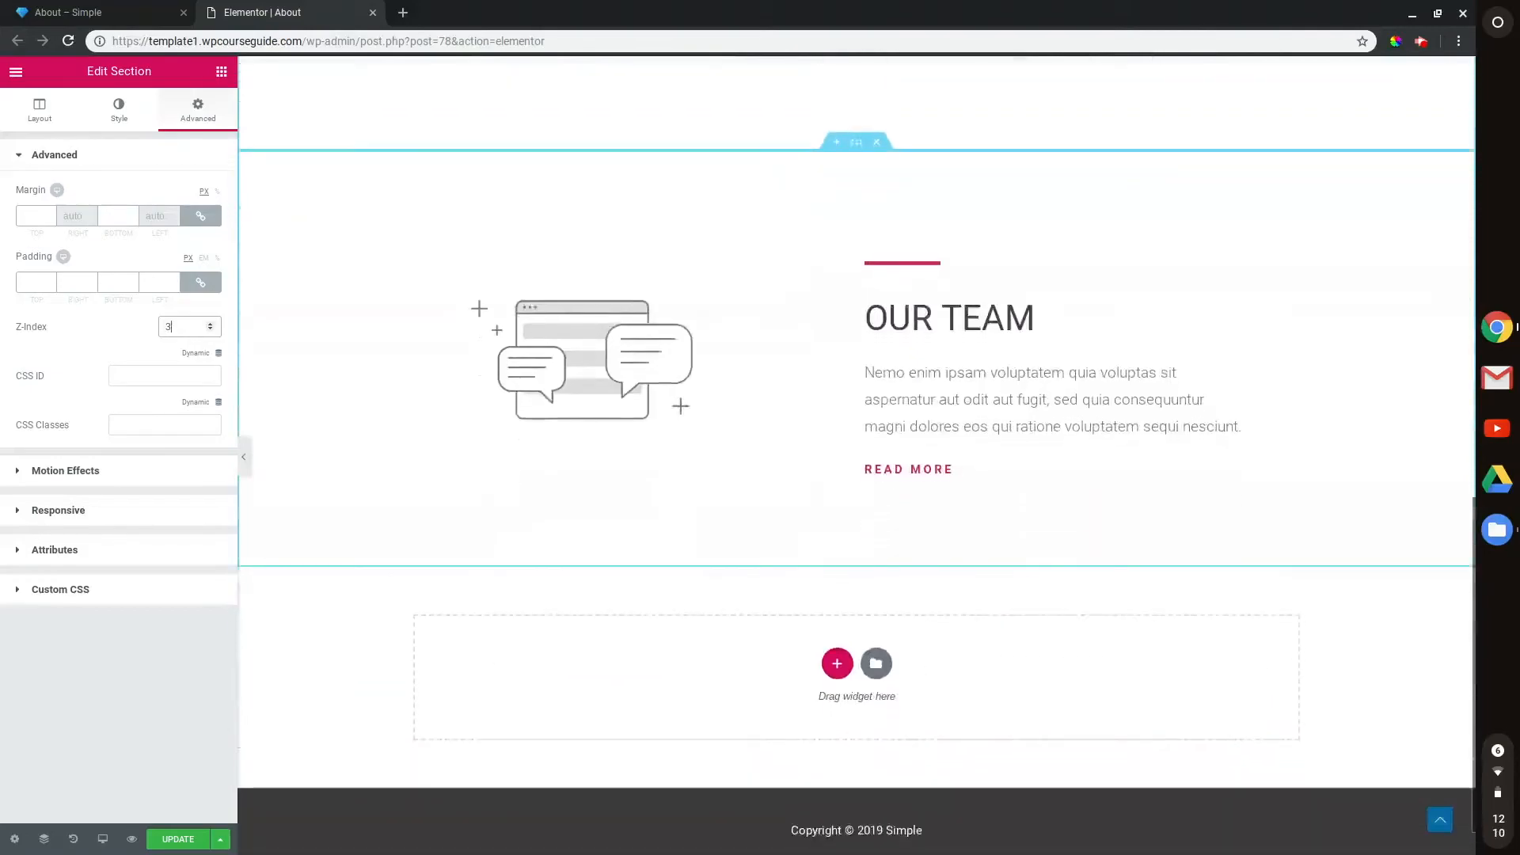
scroll(857, 455, up, 8)
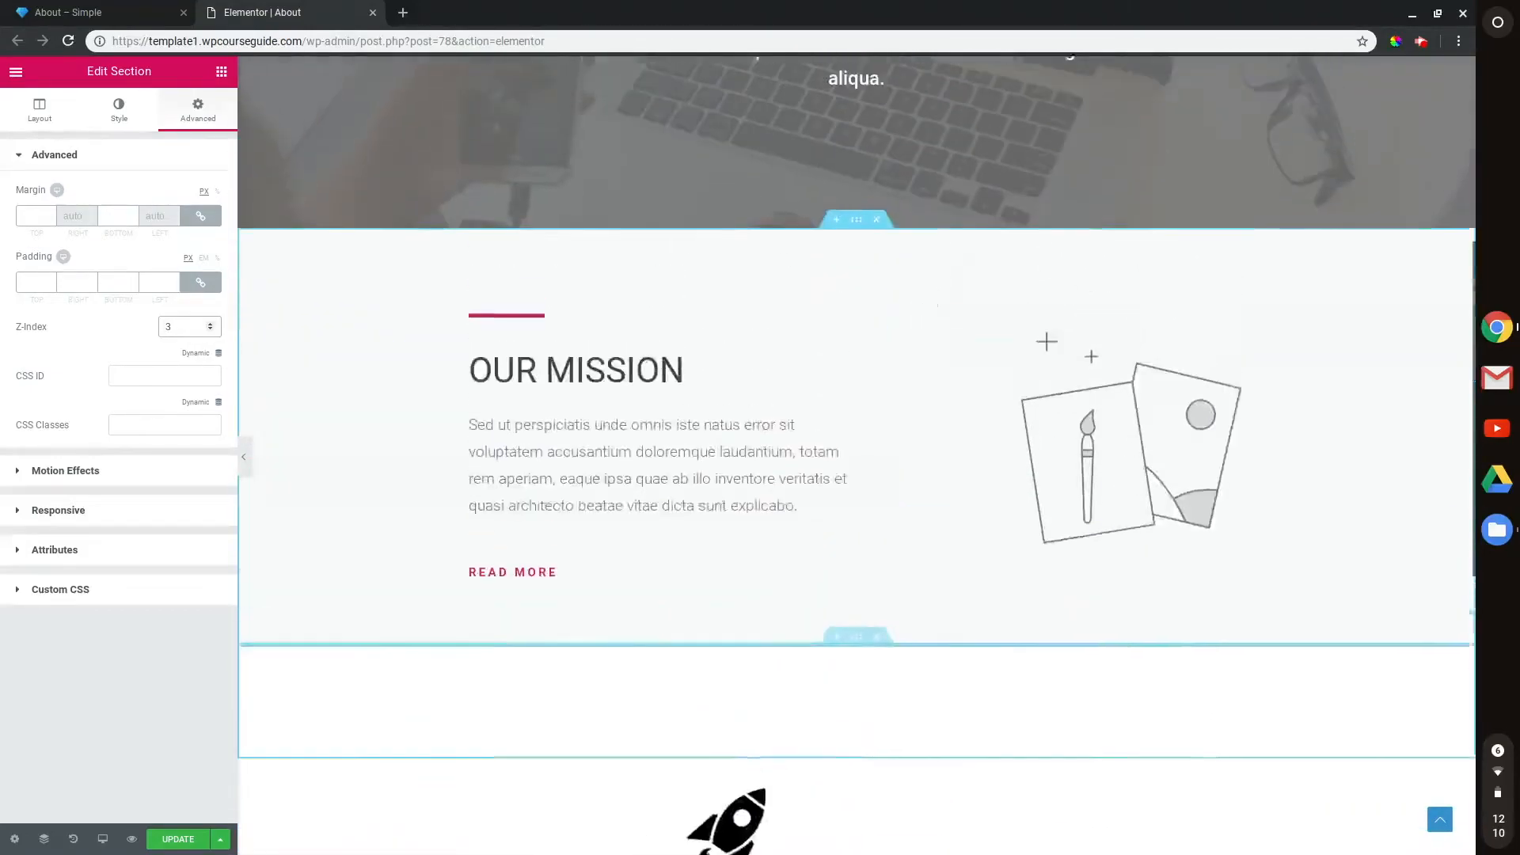
scroll(857, 455, up, 2)
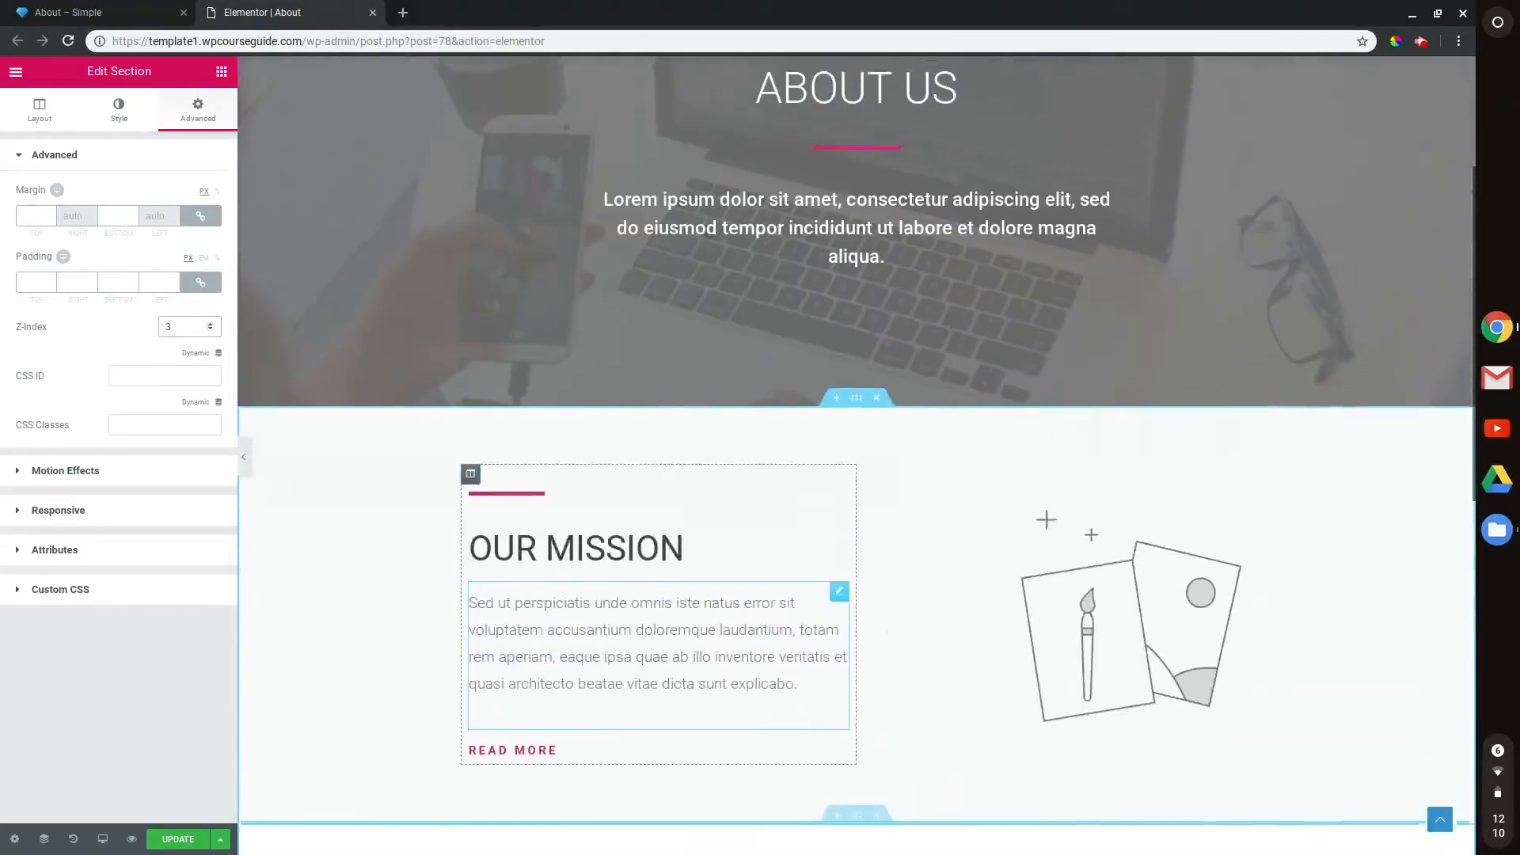
scroll(858, 455, down, 5)
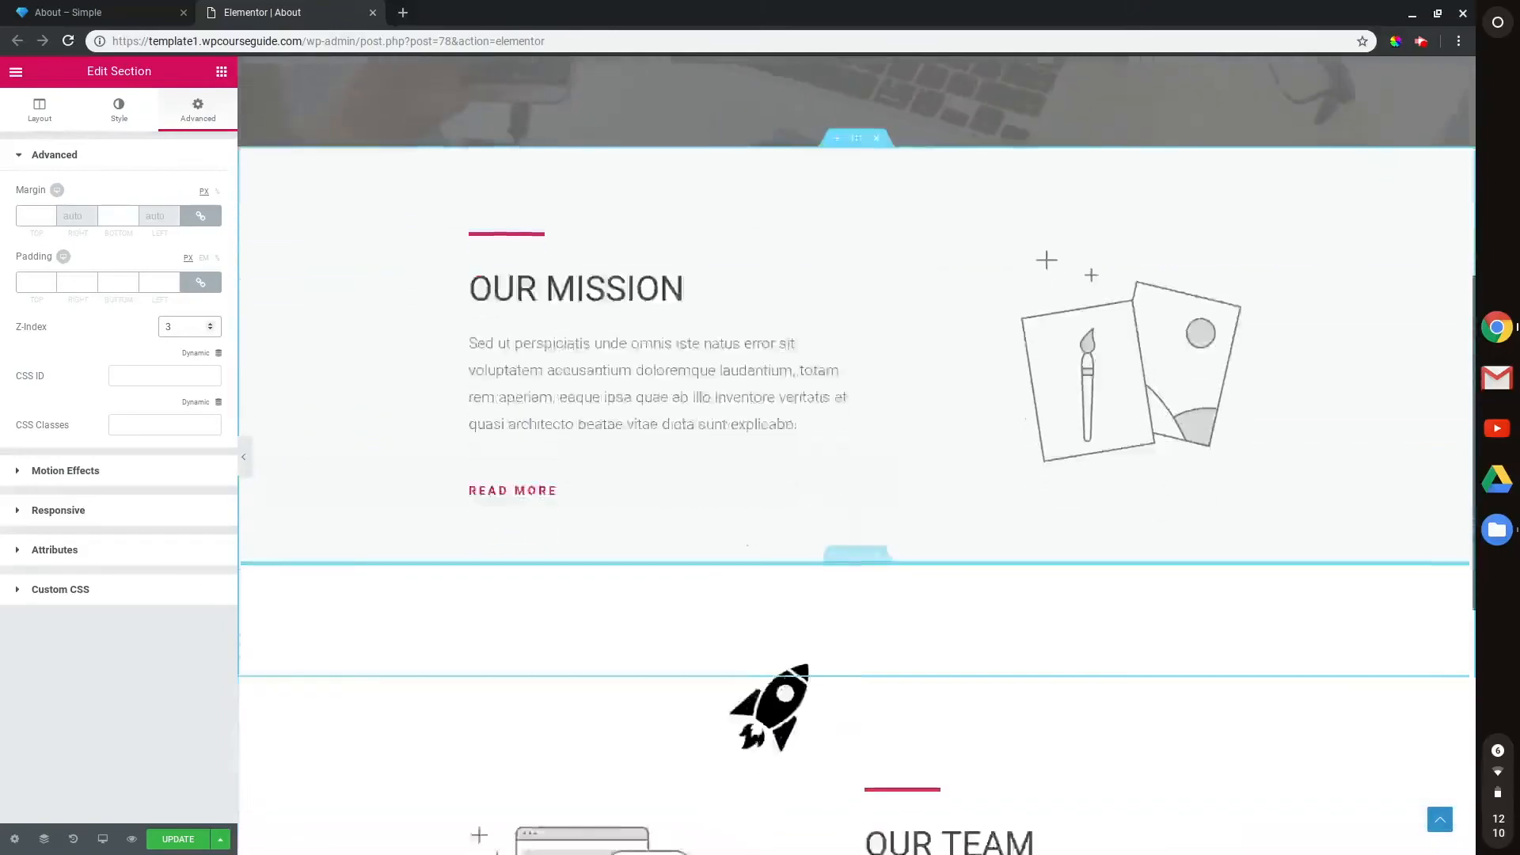